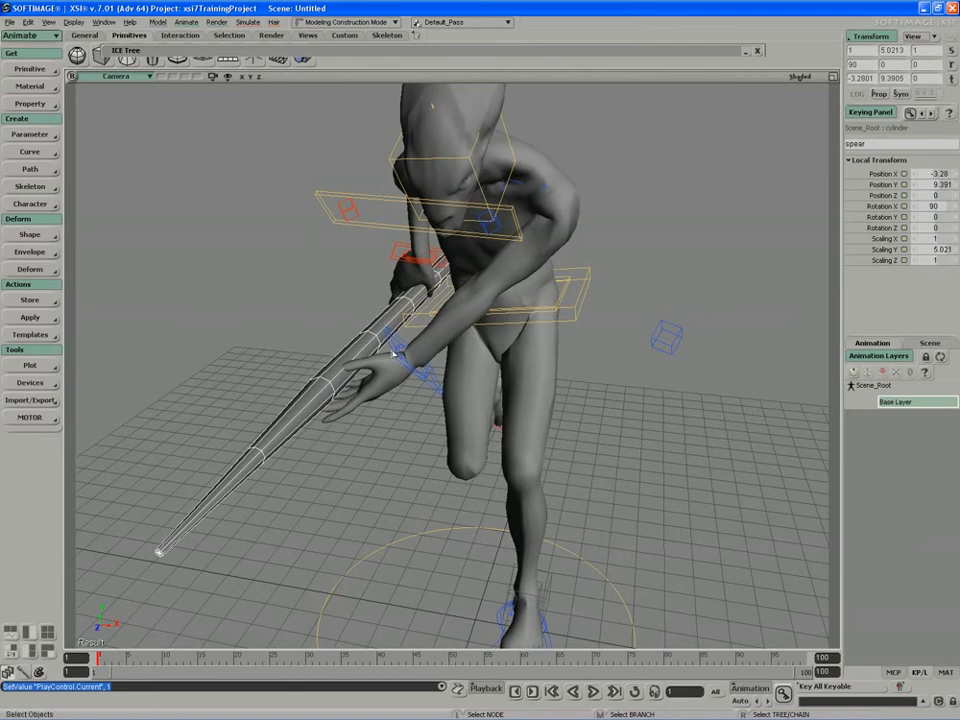
Collapse the character rig's animation layers into the base layer, starting from the left arm effector.
click(420, 378)
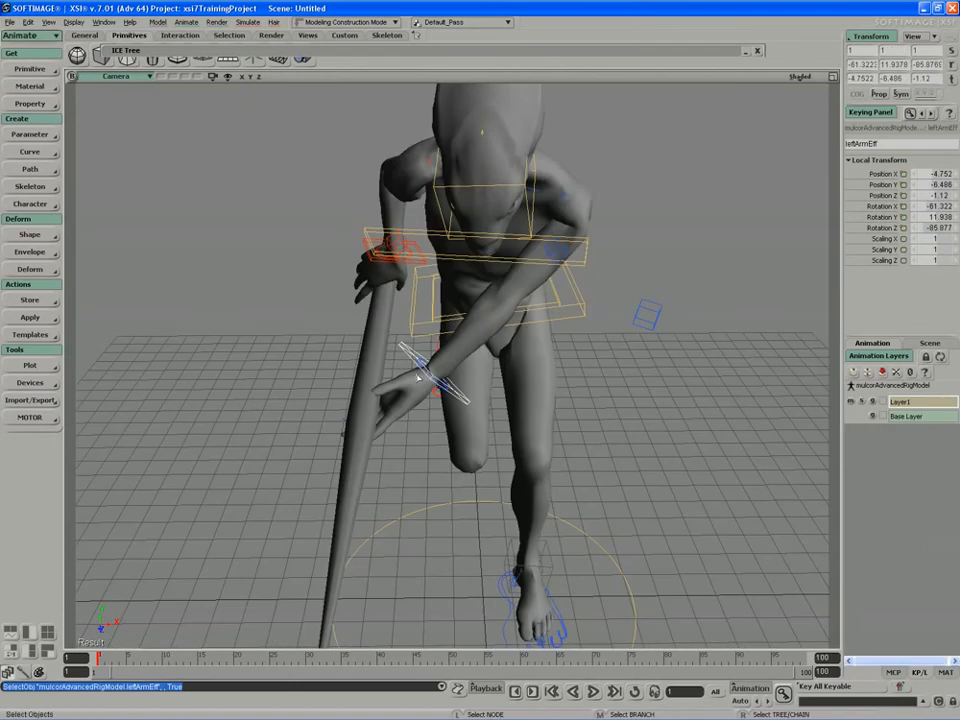
key(s)
right_drag(417, 378, 377, 356)
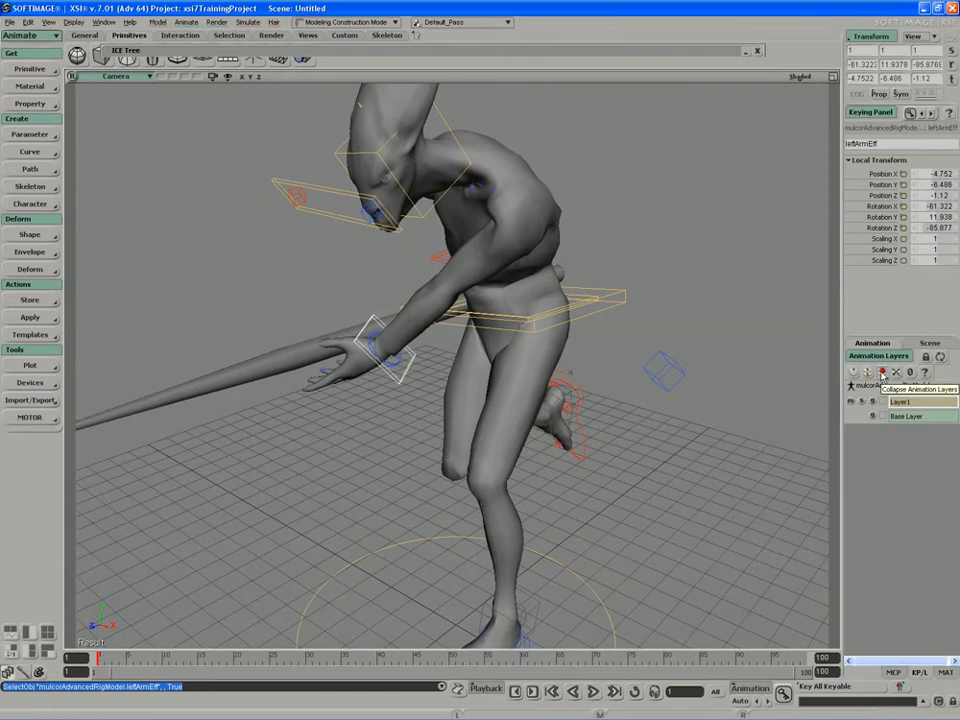
click(884, 373)
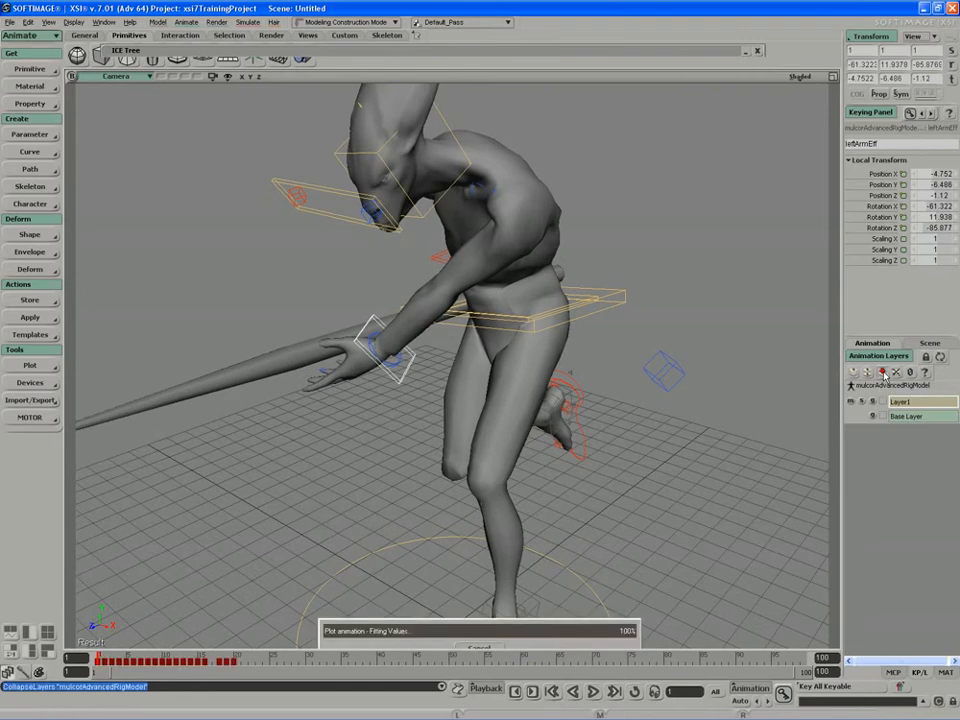
right_drag(700, 425, 609, 500)
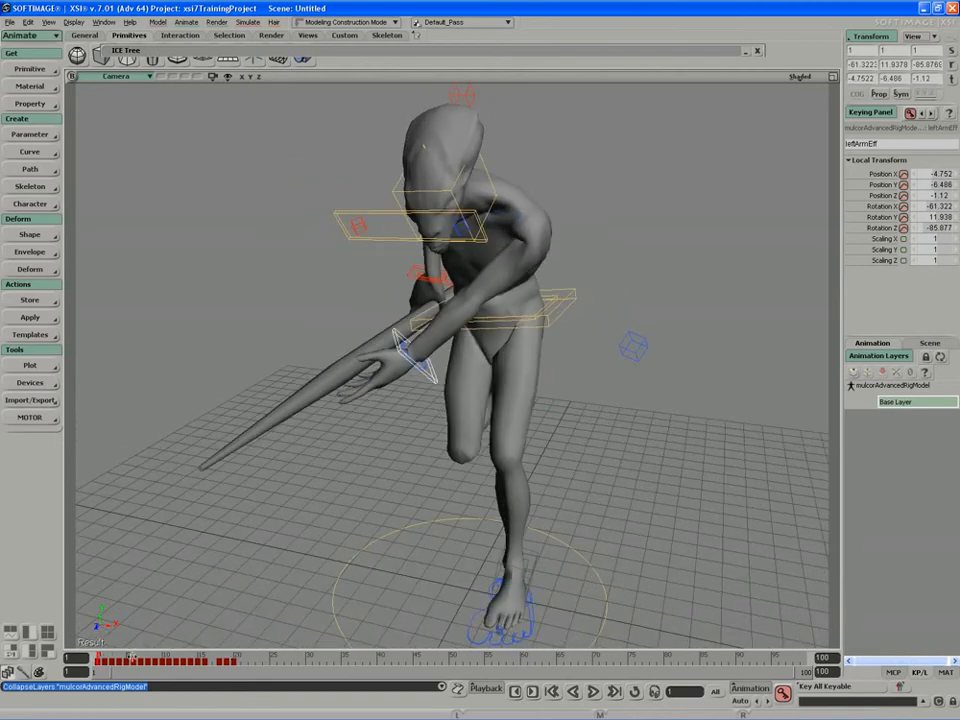
right_drag(184, 608, 265, 500)
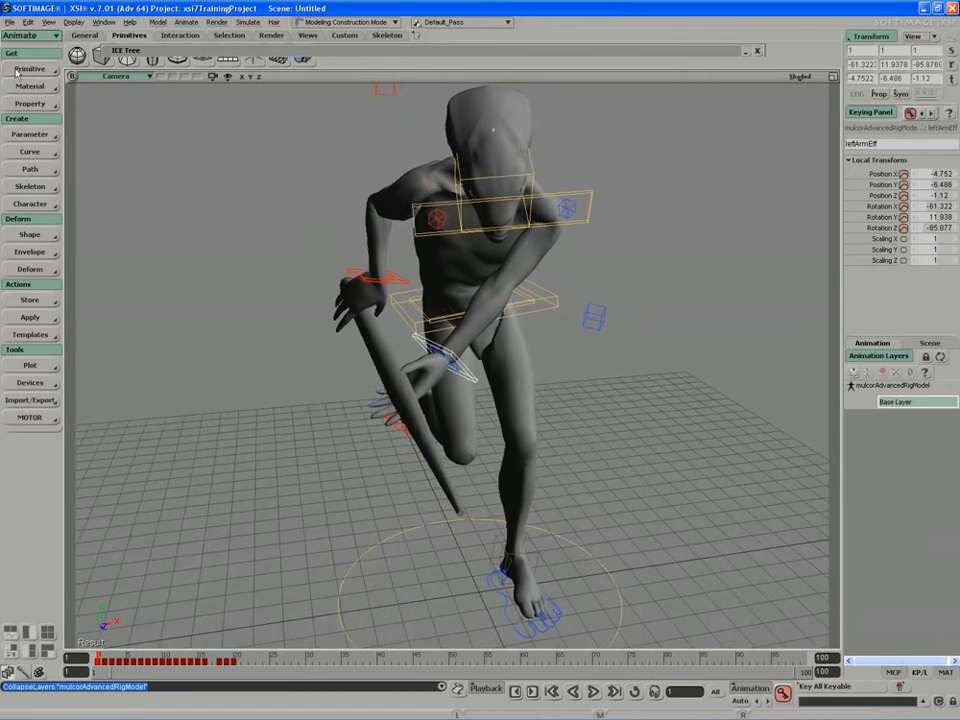
Create a null in the scene and match its translation to the left arm effector.
click(404, 284)
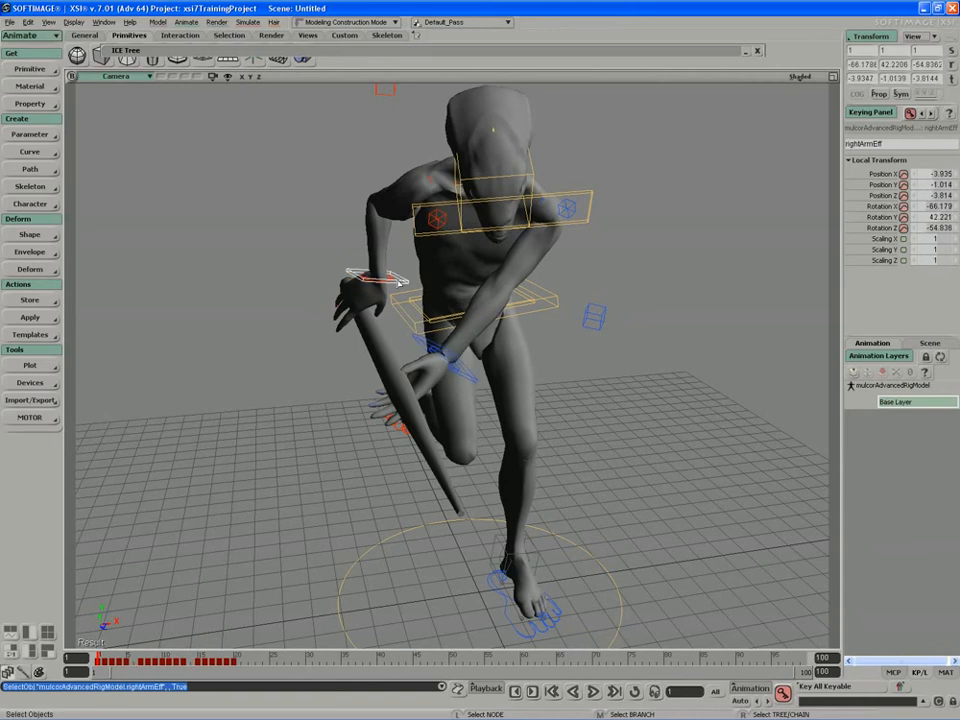
right_drag(404, 284, 353, 288)
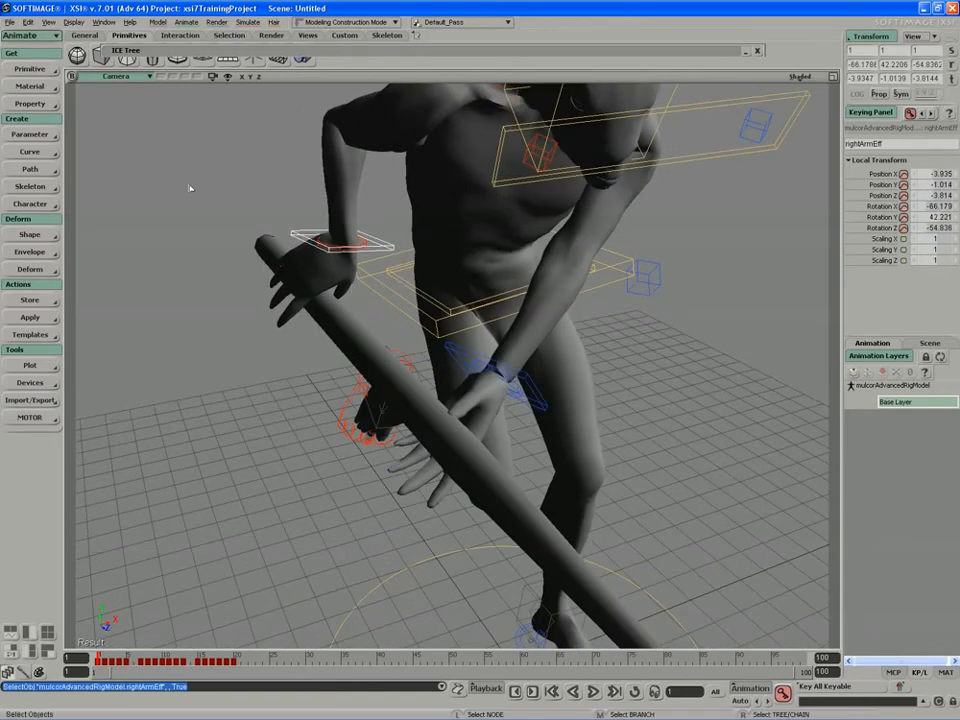
click(30, 68)
click(145, 72)
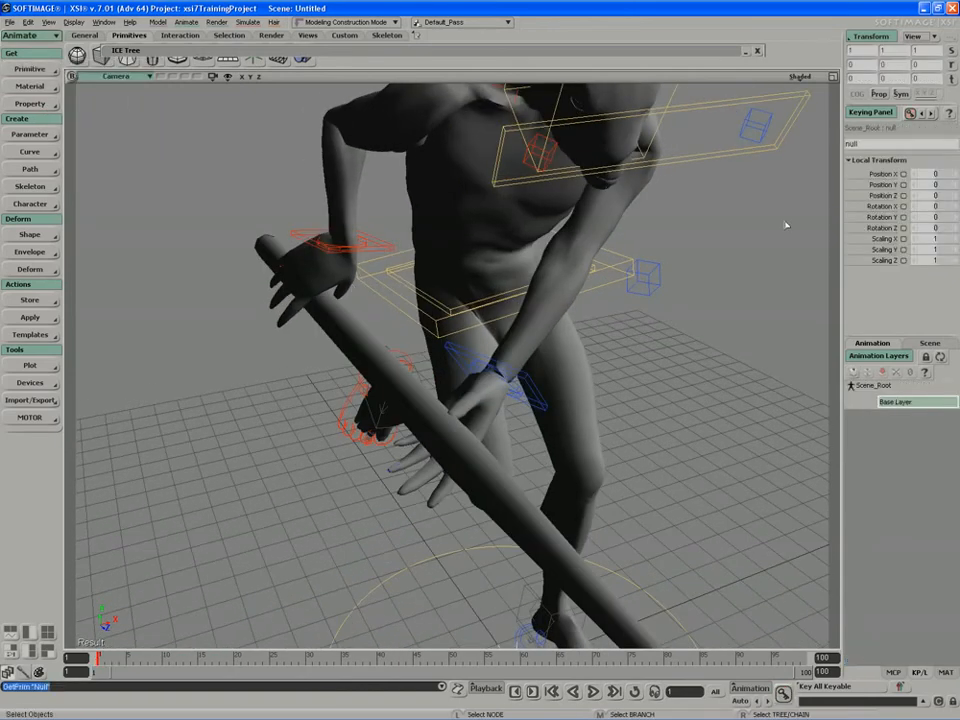
click(893, 672)
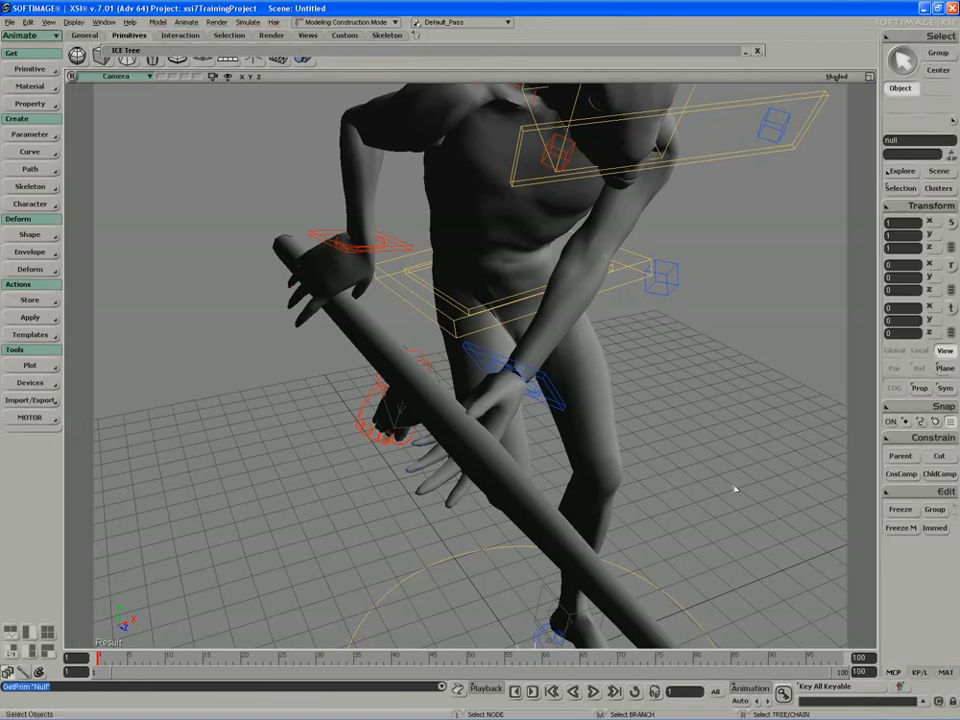
click(905, 206)
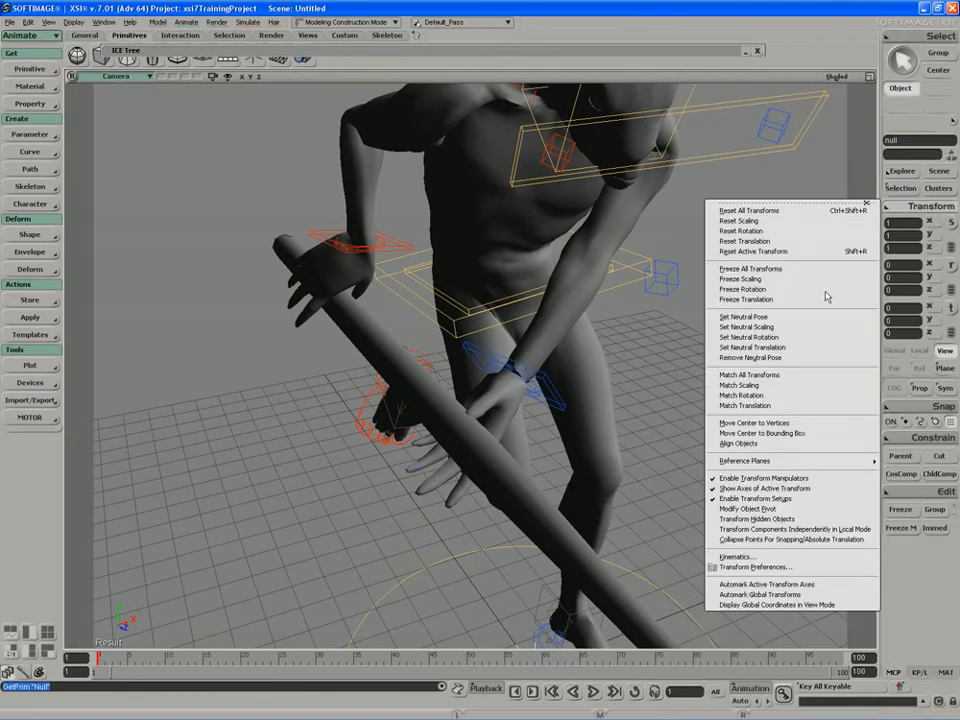
click(790, 410)
click(548, 404)
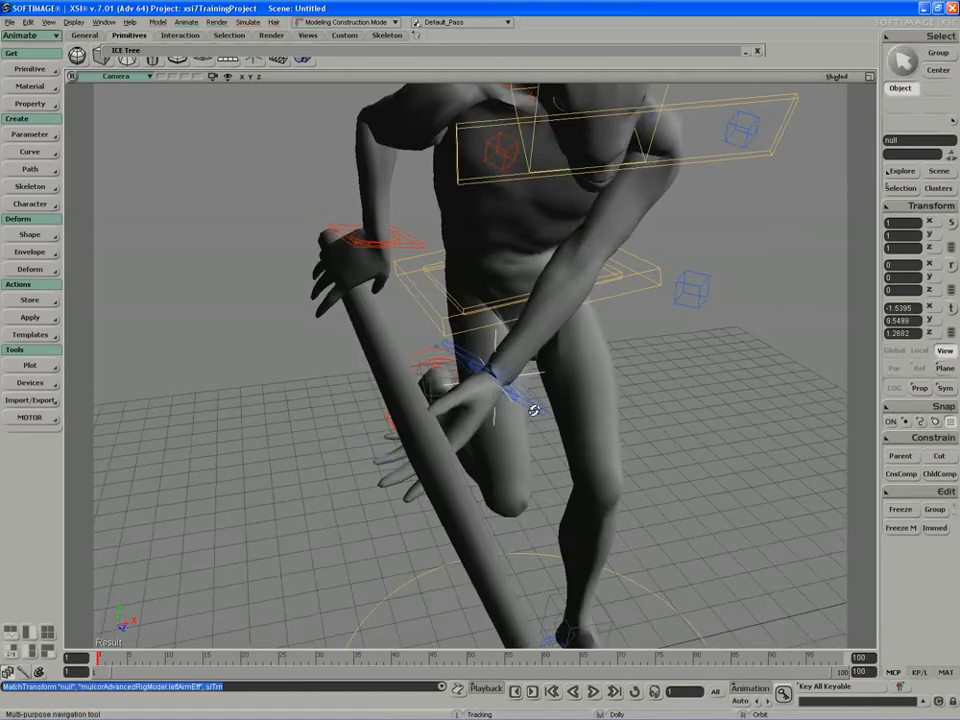
Match the null's rotation to the left palm bone, using wireframe display for picking, and return to shaded display.
click(920, 206)
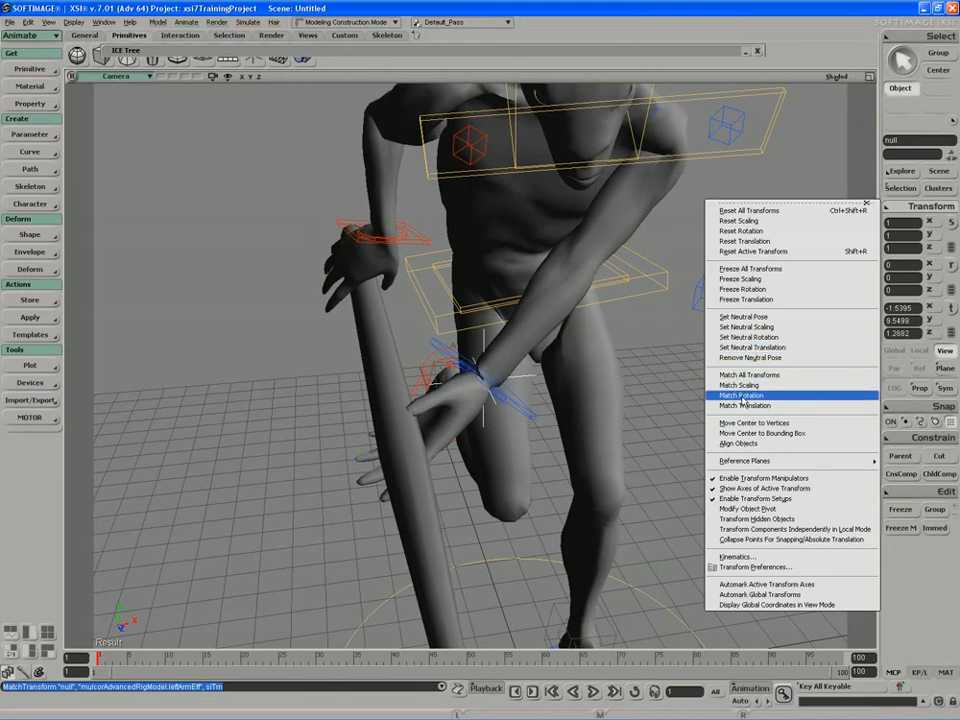
click(741, 396)
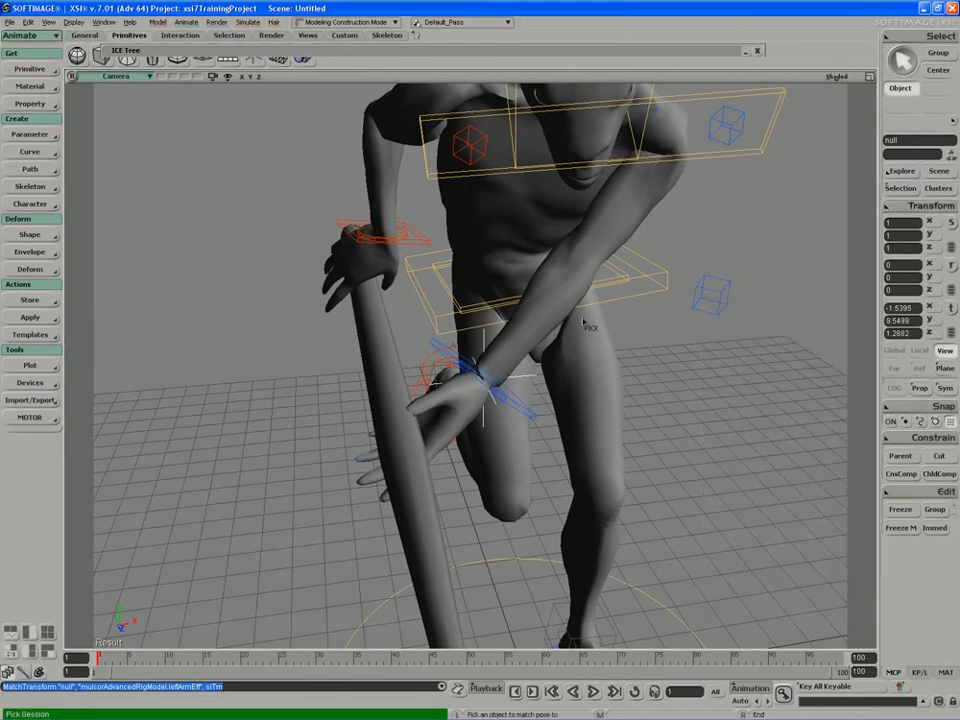
click(836, 77)
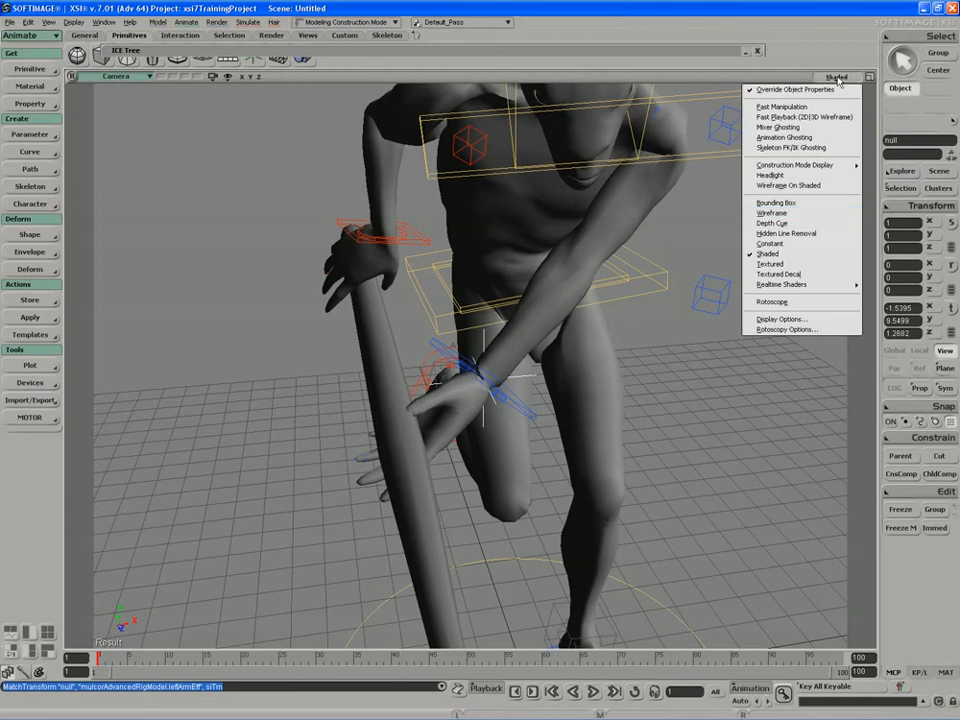
click(812, 214)
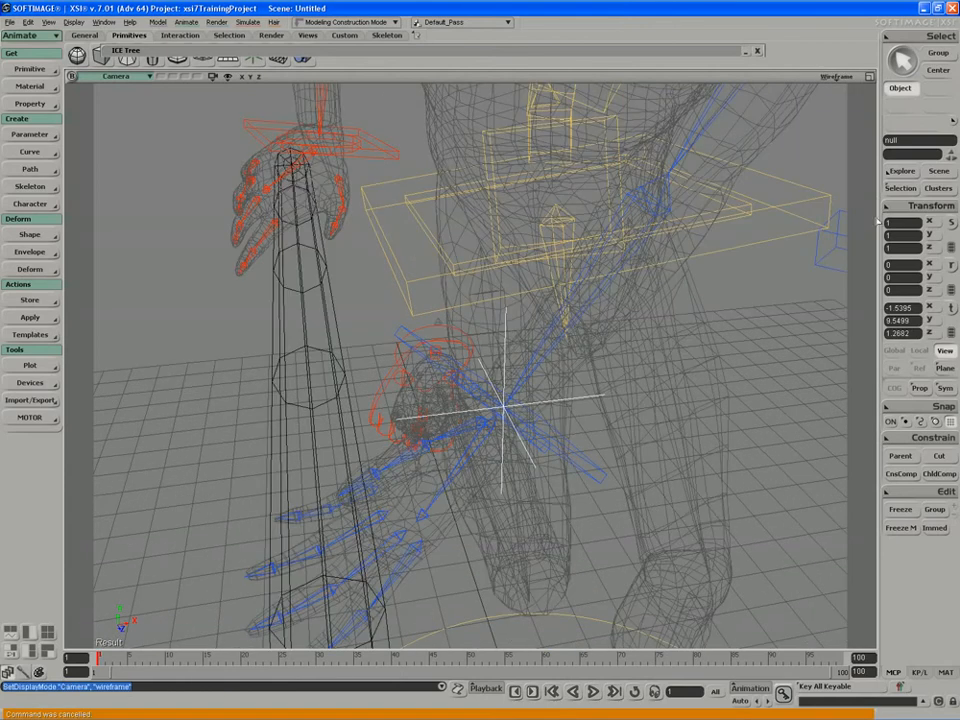
click(444, 507)
middle_click(846, 79)
Select the spear and translate it sideways toward the character's left palm.
key(s)
mouse_move(672, 318)
right_down()
mouse_move(638, 334)
mouse_move(624, 366)
right_up()
key(space)
click(517, 446)
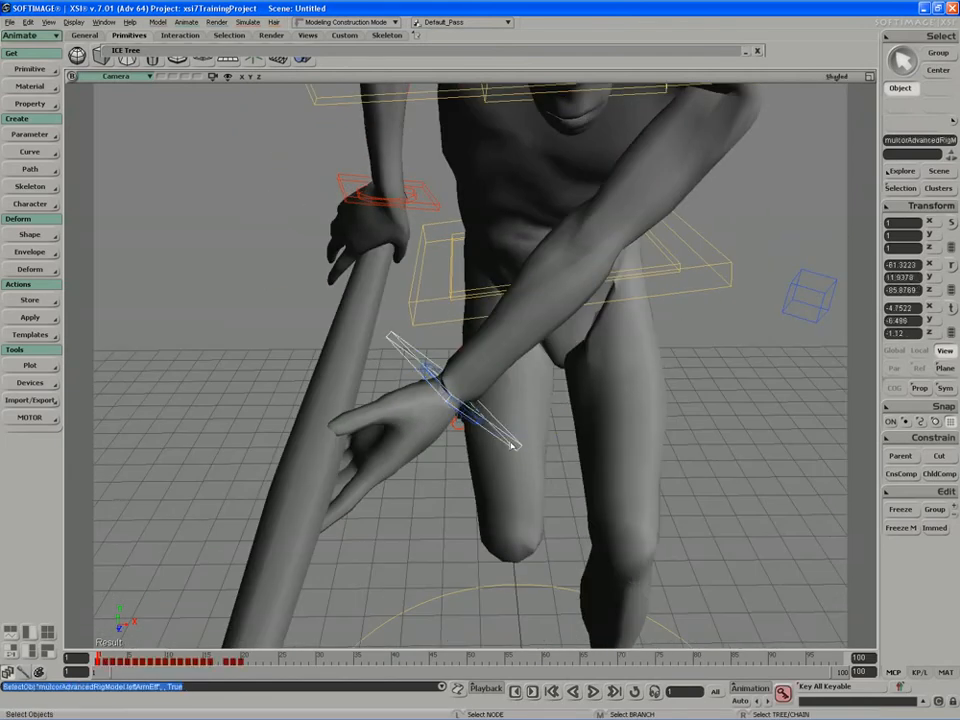
key(s)
right_drag(515, 446, 496, 445)
middle_drag(496, 445, 388, 362)
key(space)
click(388, 362)
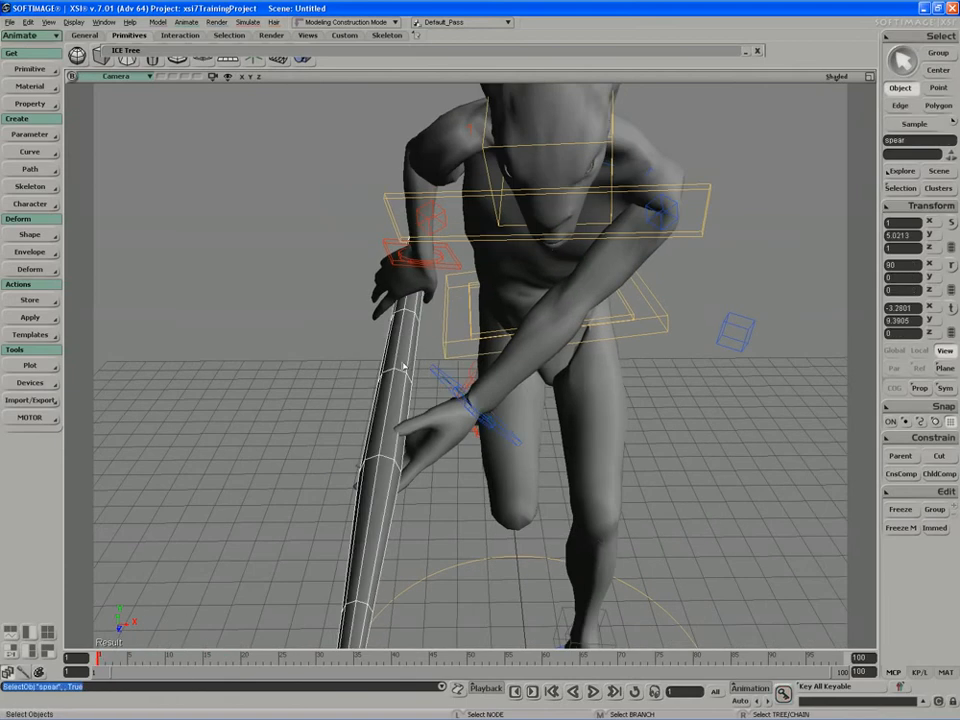
key(v)
drag(400, 392, 447, 390)
Translate the right arm effector along global X to about -2.47 to bring the right hand onto the spear.
key(s)
mouse_move(446, 388)
right_down()
mouse_move(439, 369)
mouse_move(449, 366)
right_up()
key(space)
click(458, 271)
key(v)
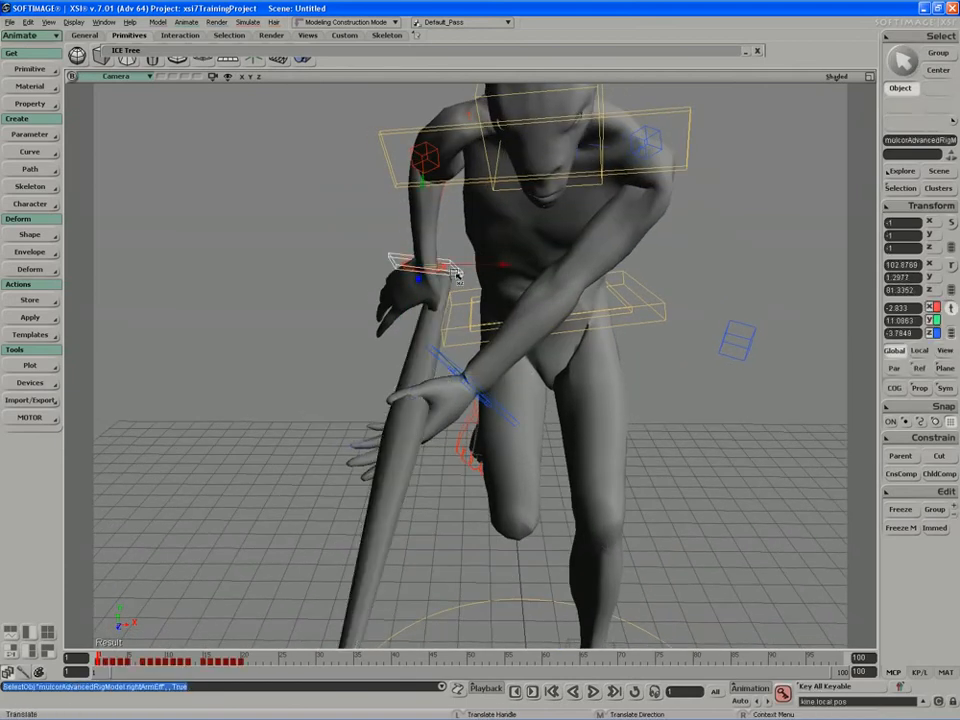
drag(464, 268, 476, 268)
Raise the left arm effector slightly along global Y to about 9.6 so the hand fits the spear.
key(s)
right_drag(476, 268, 520, 289)
key(space)
click(627, 348)
key(v)
drag(618, 346, 584, 325)
key(s)
right_drag(585, 325, 491, 347)
key(v)
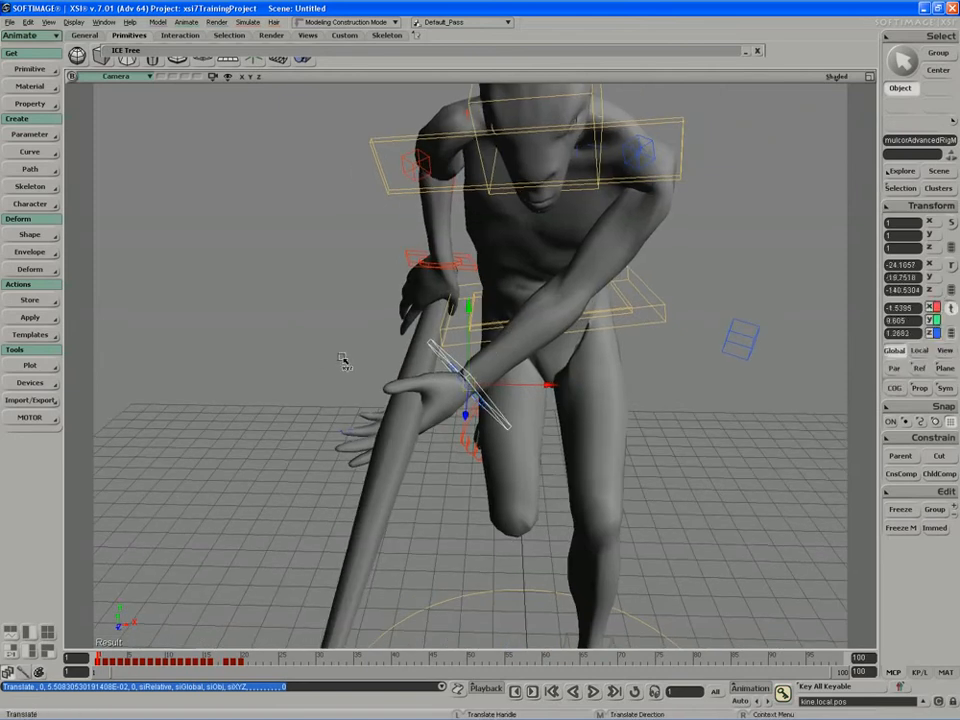
Set a keyframe on the right arm effector at frame 1.
key(space)
click(469, 273)
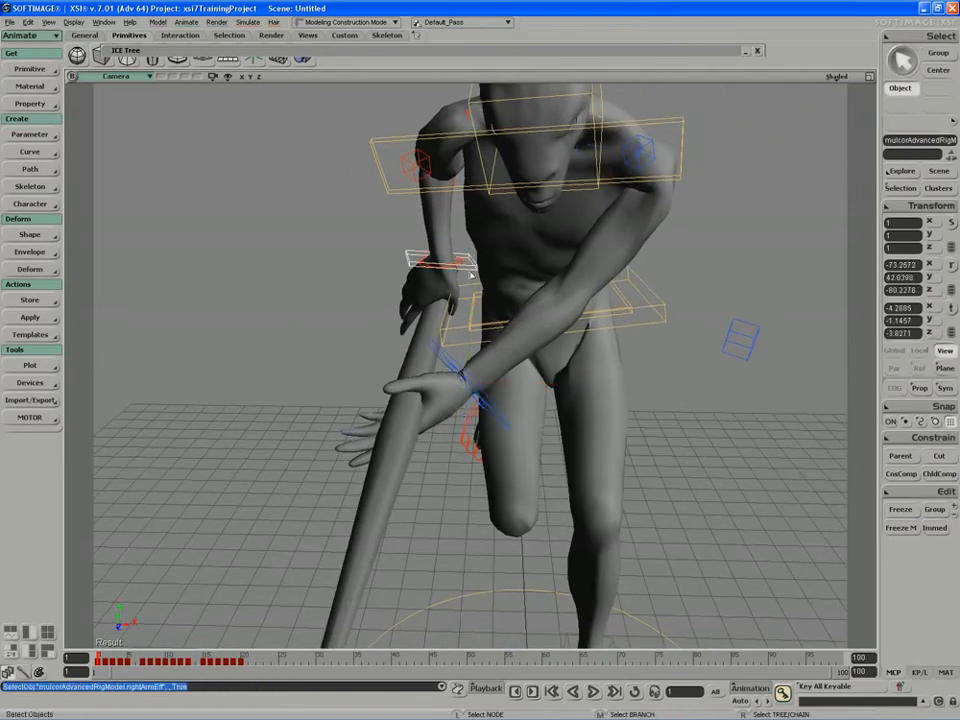
key(k)
Show the scene in wireframe and match the null's translation to the repositioned left arm effector.
key(s)
right_drag(469, 273, 350, 374)
middle_drag(350, 374, 332, 373)
key(space)
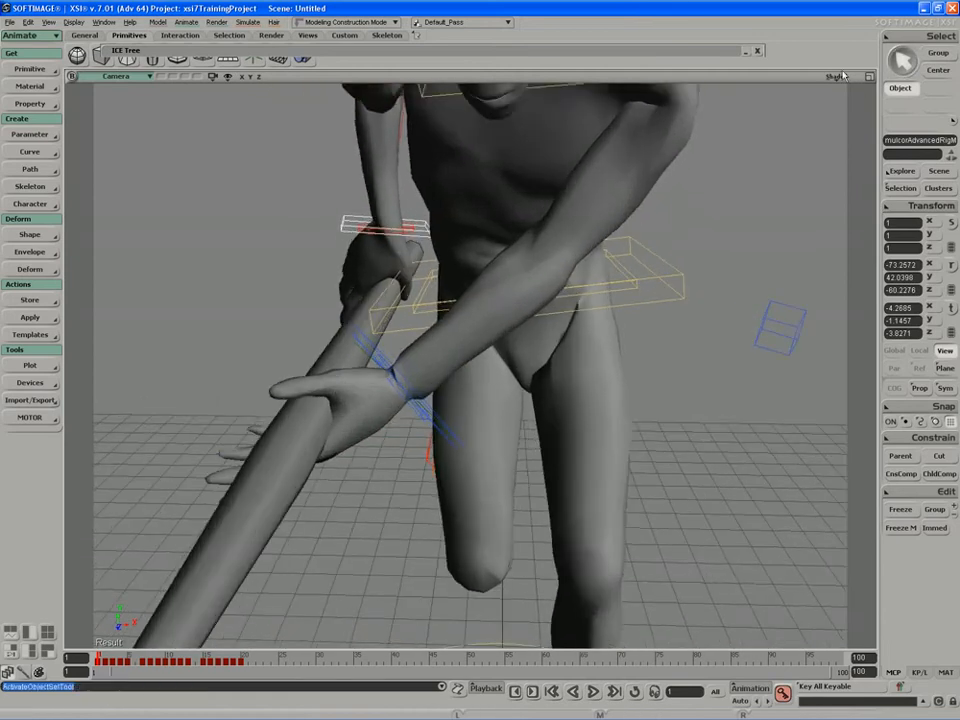
middle_click(835, 78)
key(s)
middle_drag(490, 350, 414, 371)
key(space)
click(380, 386)
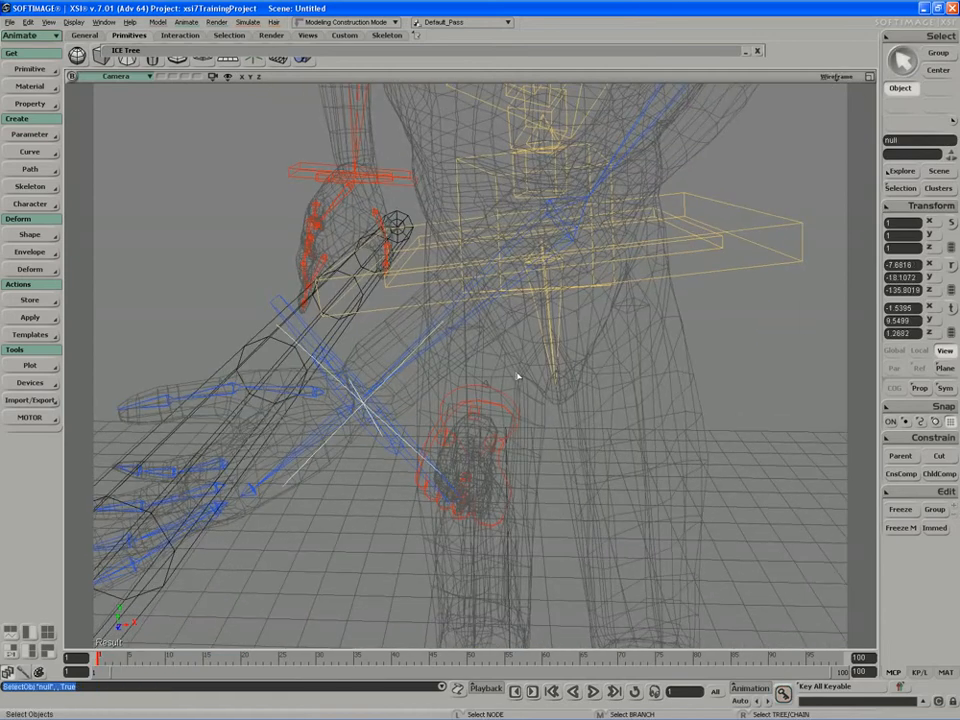
click(930, 205)
click(748, 374)
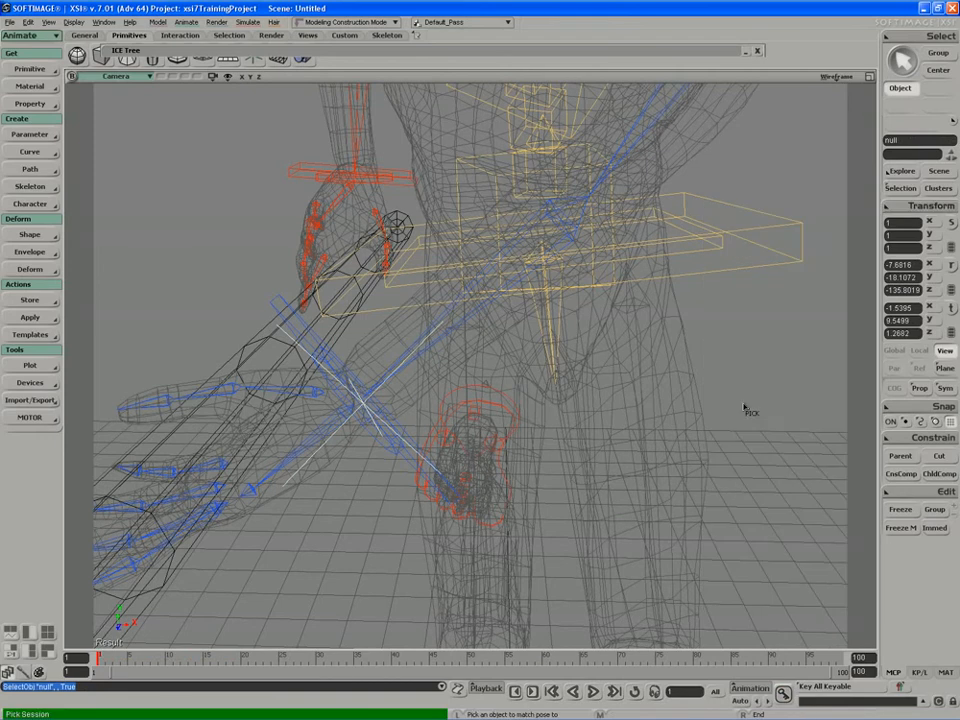
click(322, 344)
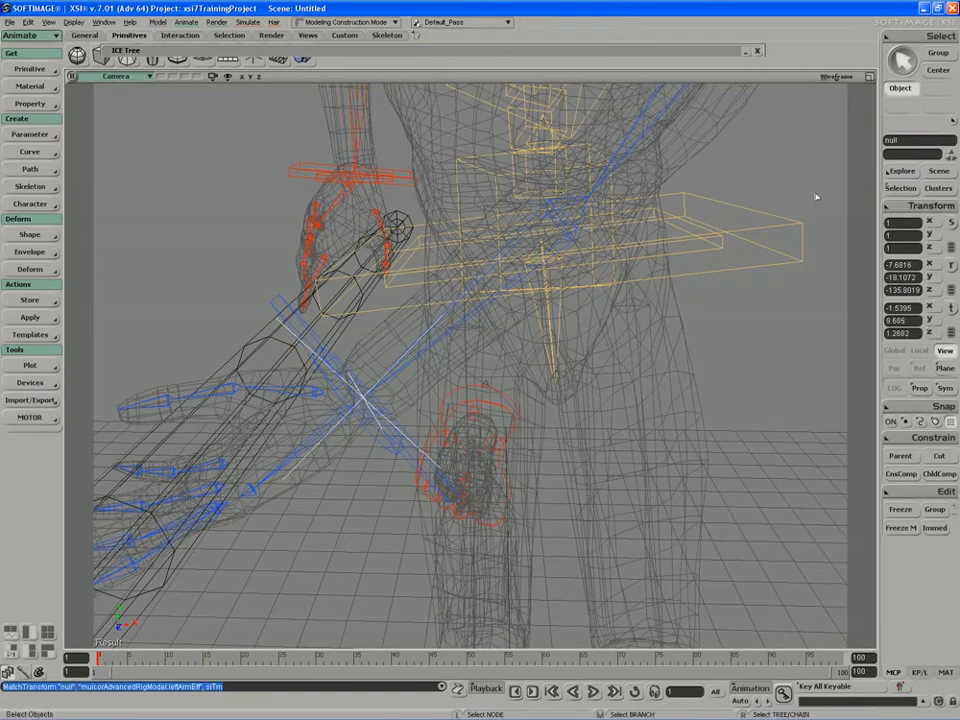
Align the null's rotation with the left palm bone using Match Rotation.
click(930, 205)
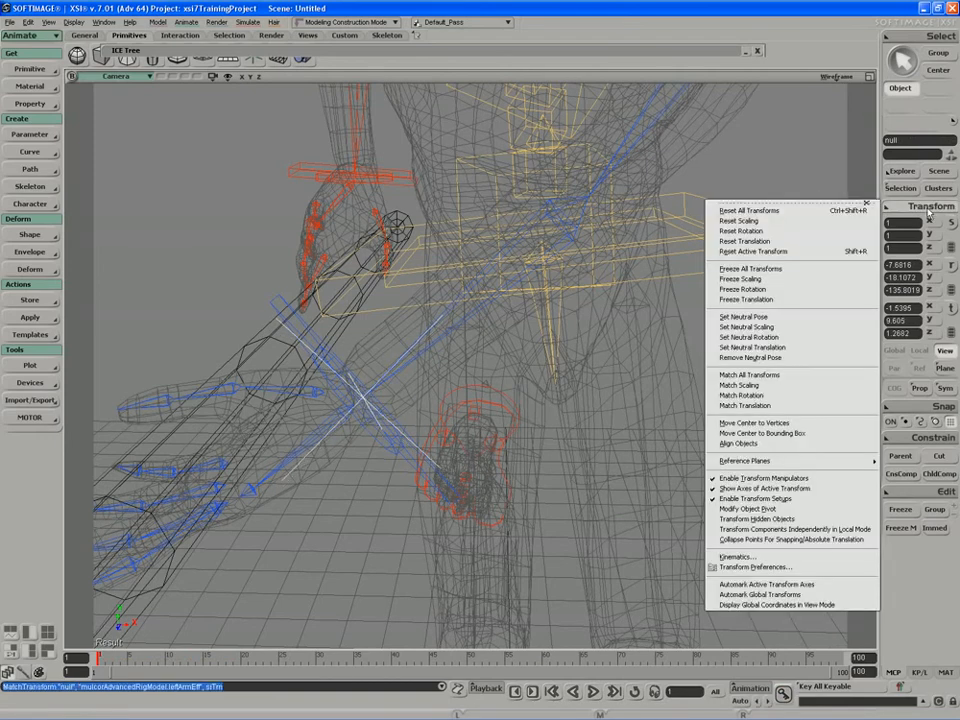
click(822, 395)
click(276, 467)
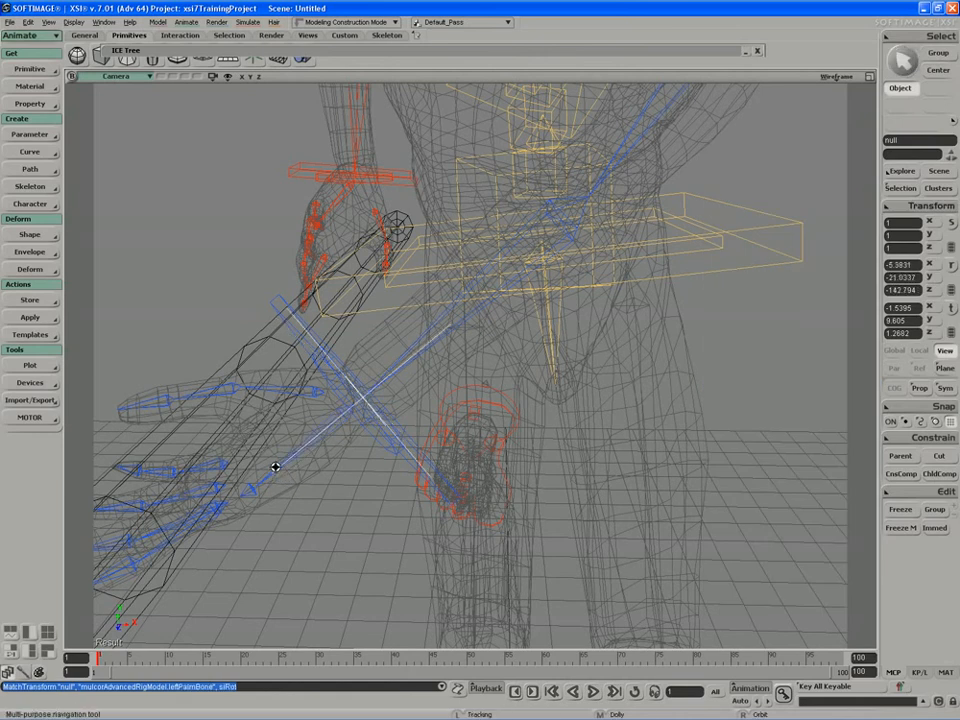
middle_drag(276, 467, 379, 414)
Change the null's primary display icon to Pyramid with a size of about 1.282.
key(Return)
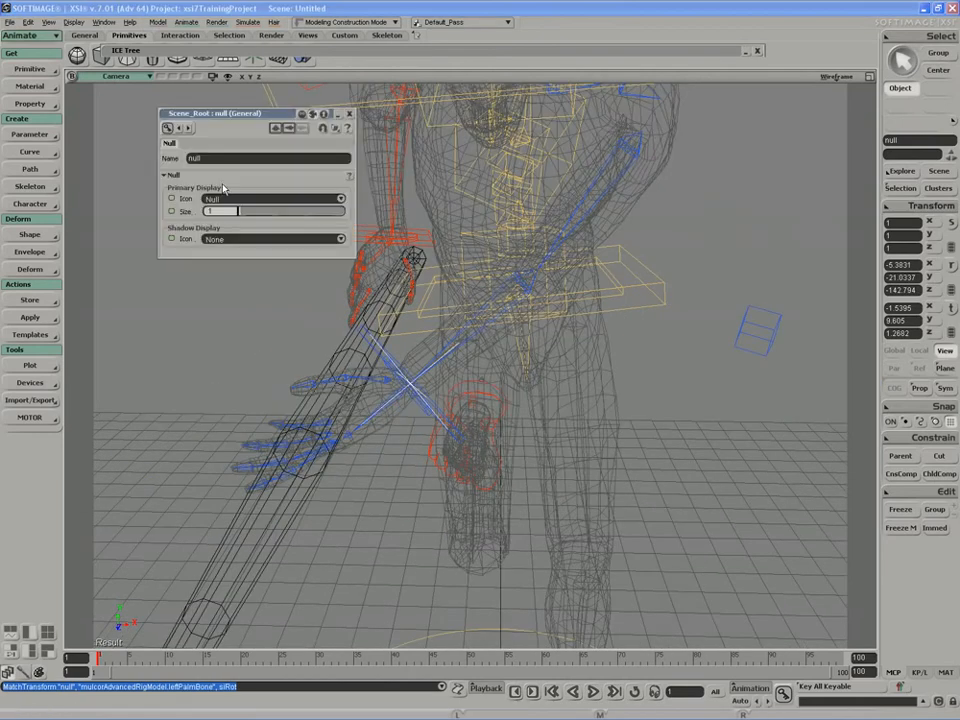
click(240, 198)
click(240, 208)
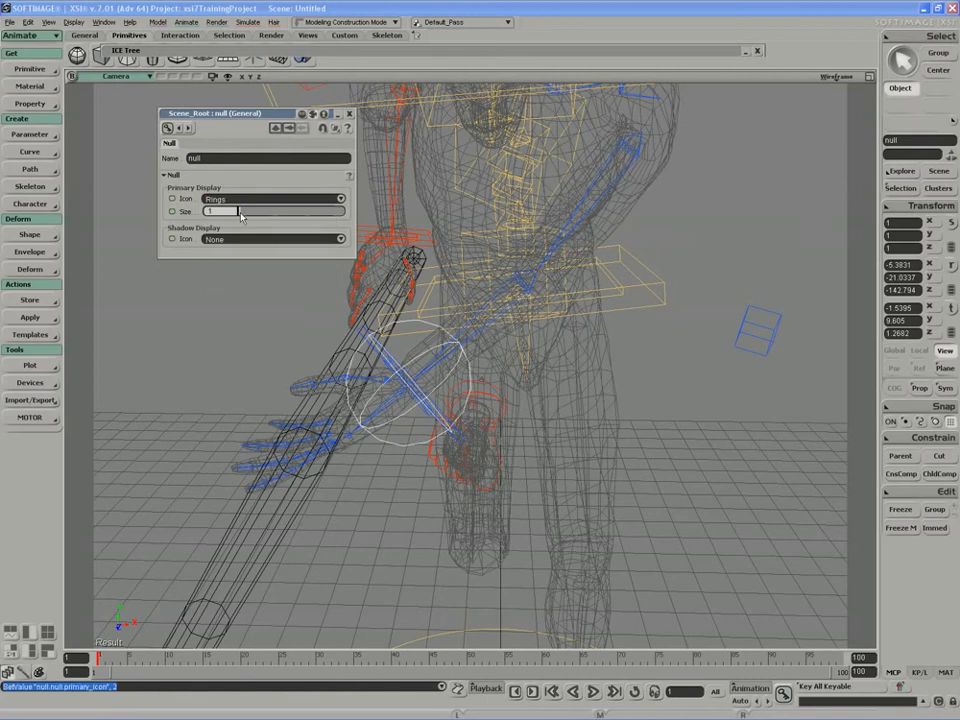
click(242, 199)
click(242, 240)
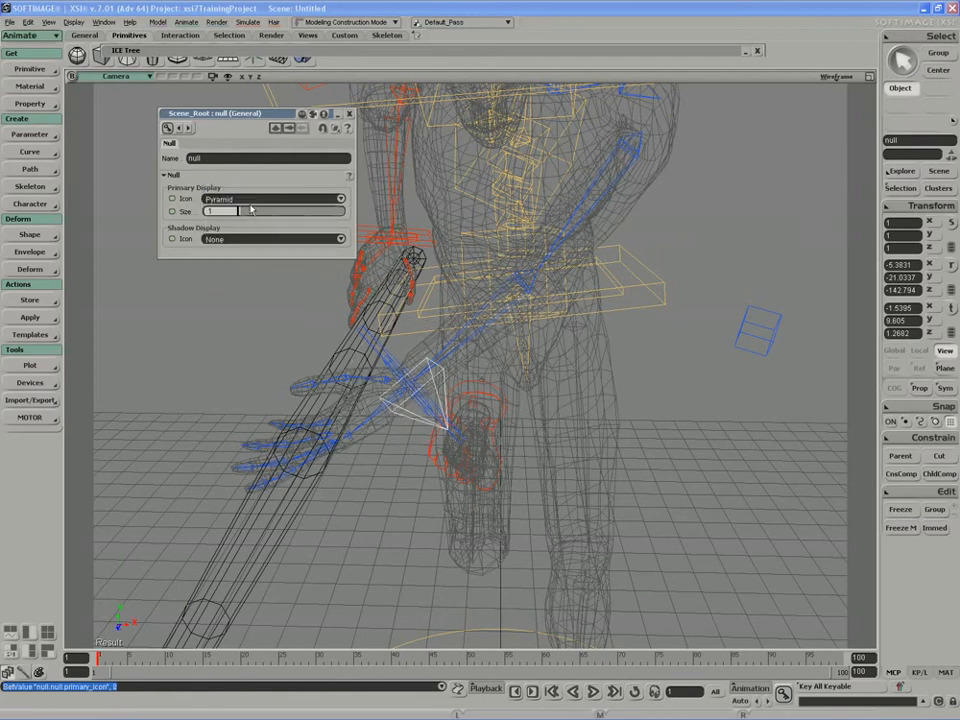
click(239, 212)
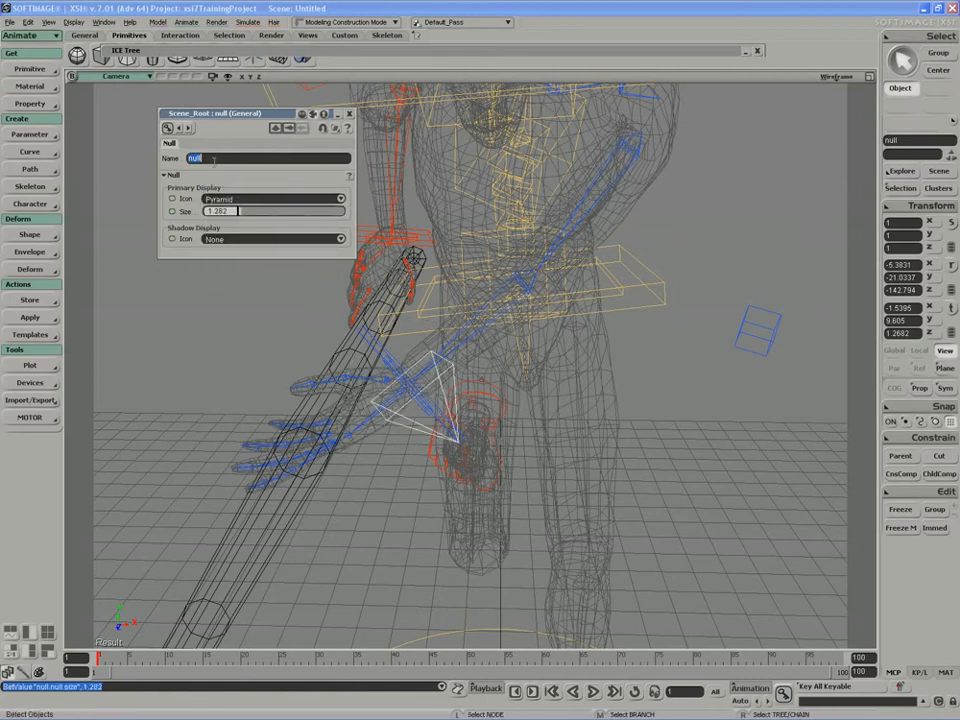
Rename the null leftHand and close its properties.
text(leftHand)
key(Return)
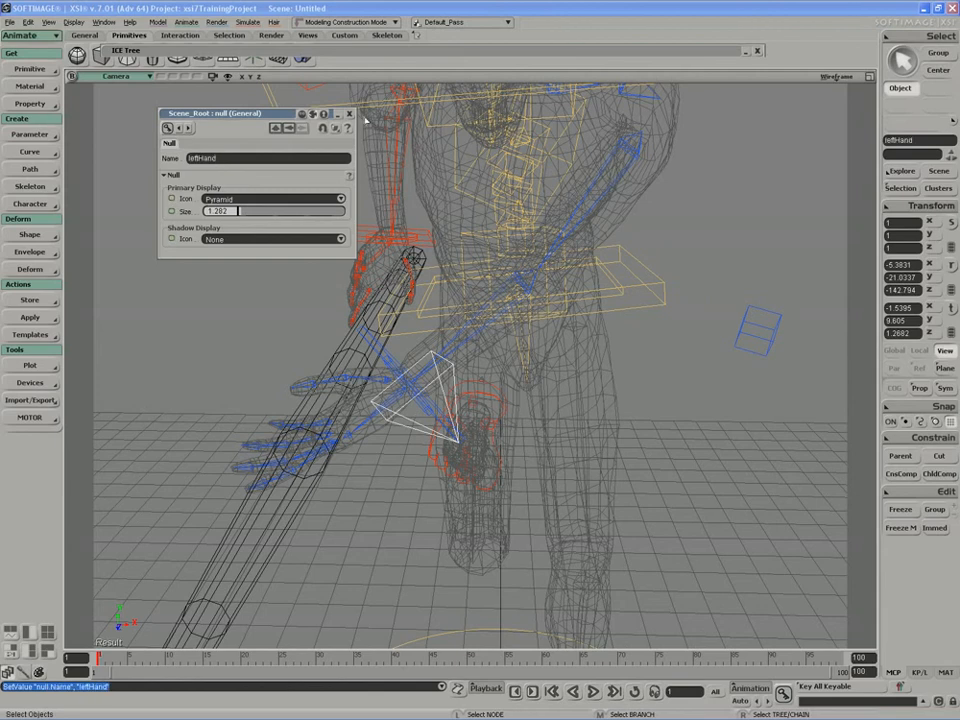
click(349, 113)
Duplicate the leftHand null and match the copy's translation to the right arm effector.
key(s)
right_drag(343, 133, 440, 248)
key(space)
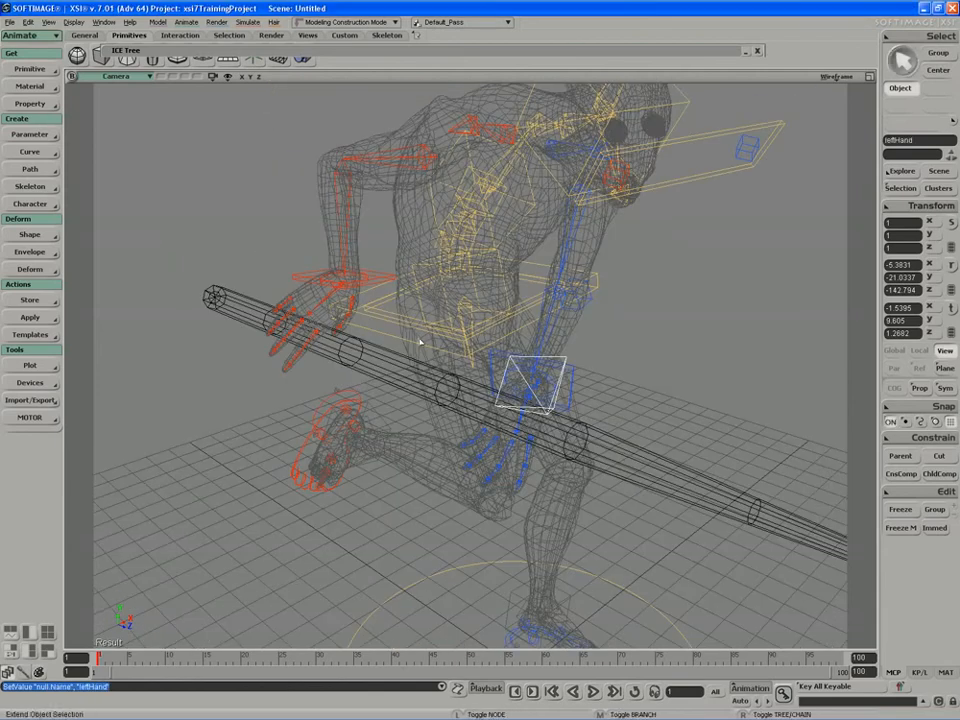
key(ctrl+d)
click(930, 205)
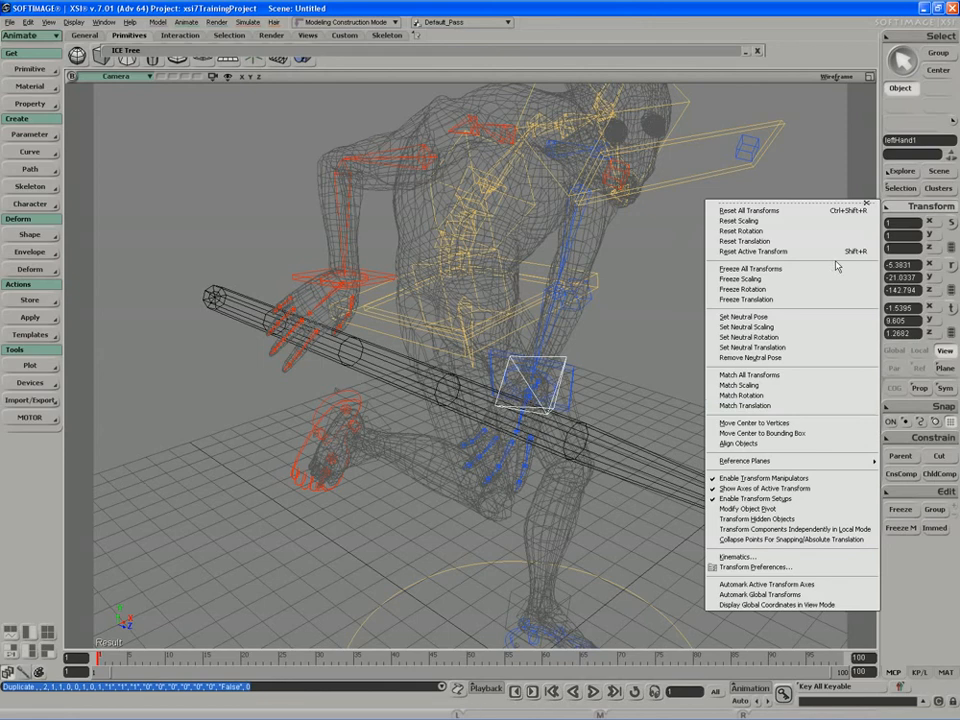
click(807, 407)
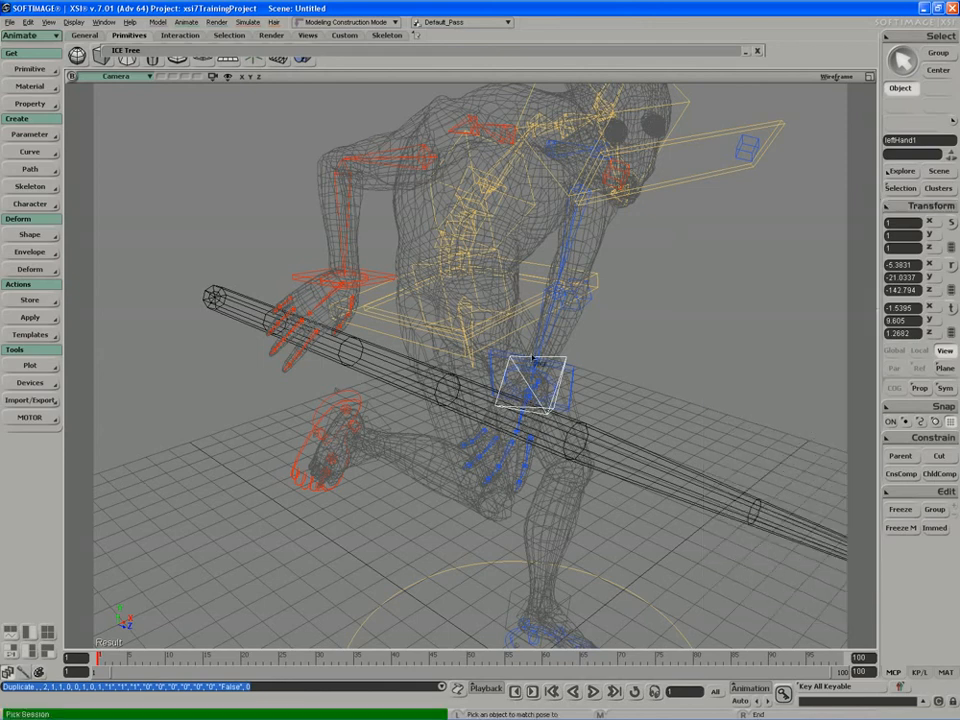
click(373, 284)
key(s)
right_drag(373, 284, 748, 213)
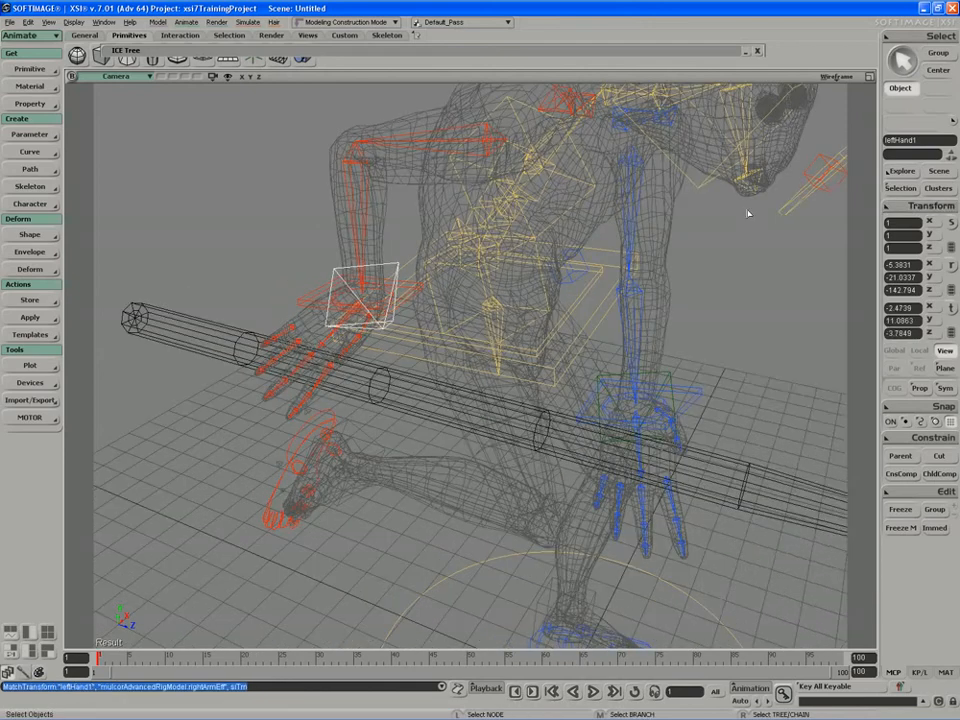
Match the duplicated null's rotation to the right palm bone.
click(930, 205)
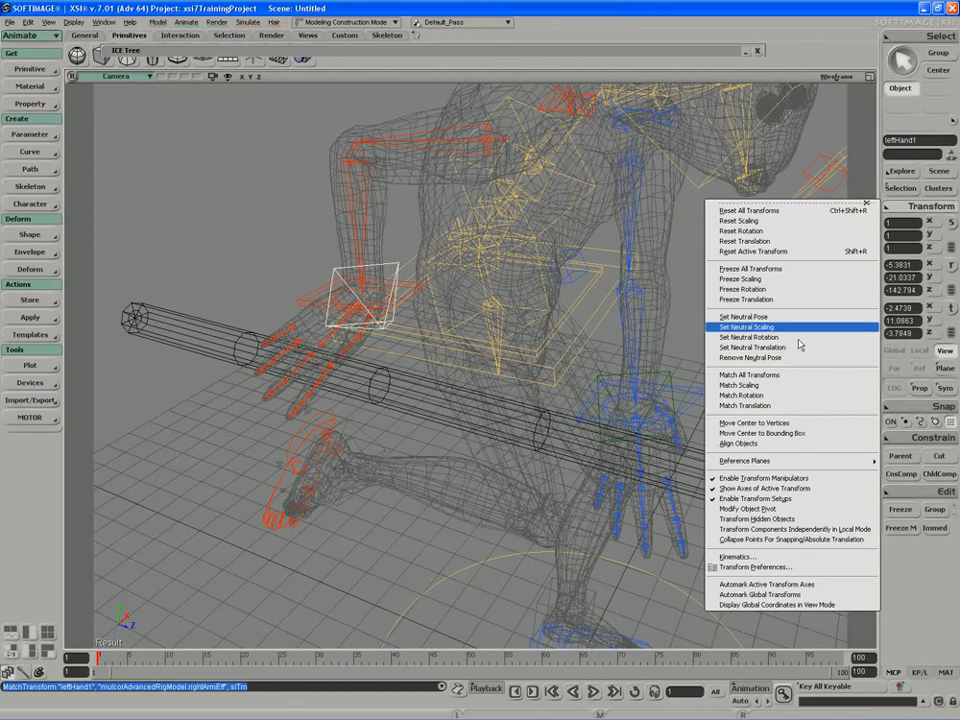
click(790, 405)
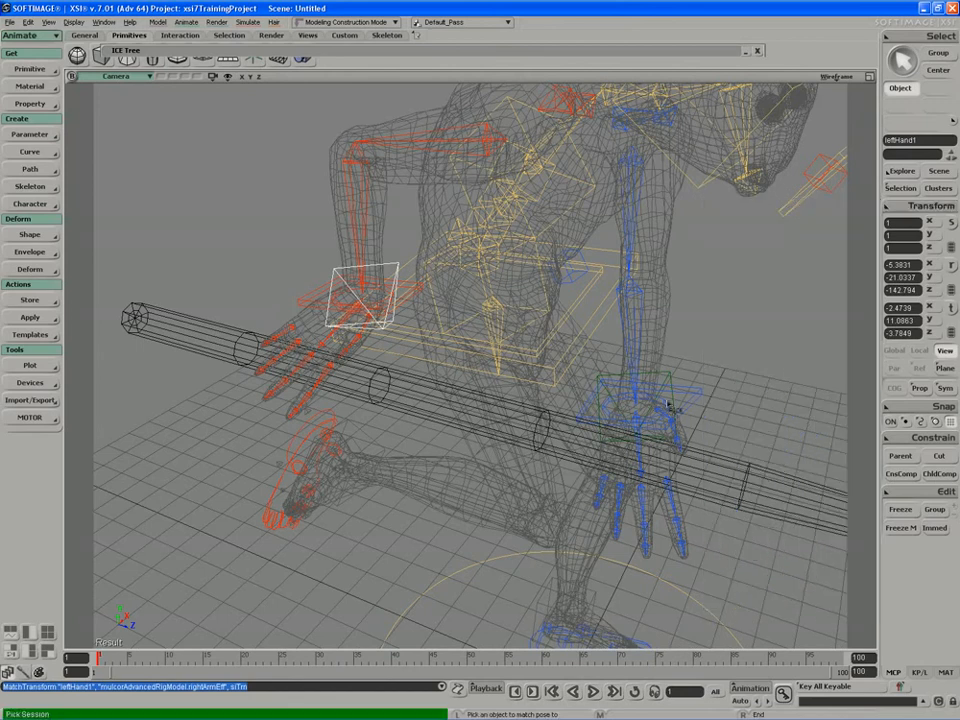
click(335, 325)
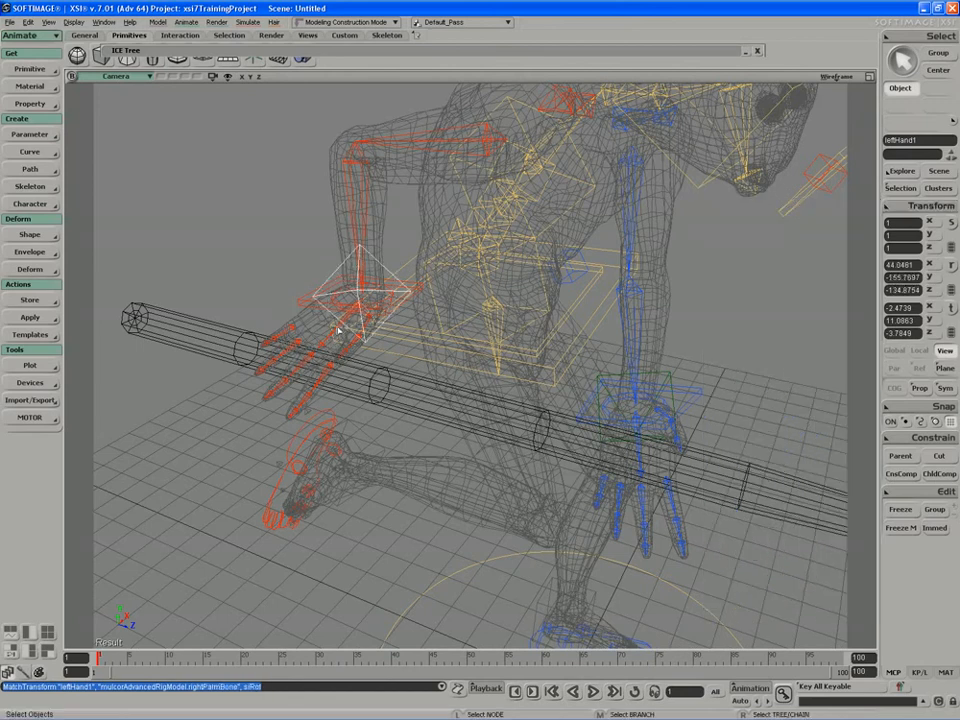
Rename the duplicated null rightHand and close its properties.
key(s)
right_drag(373, 107, 290, 199)
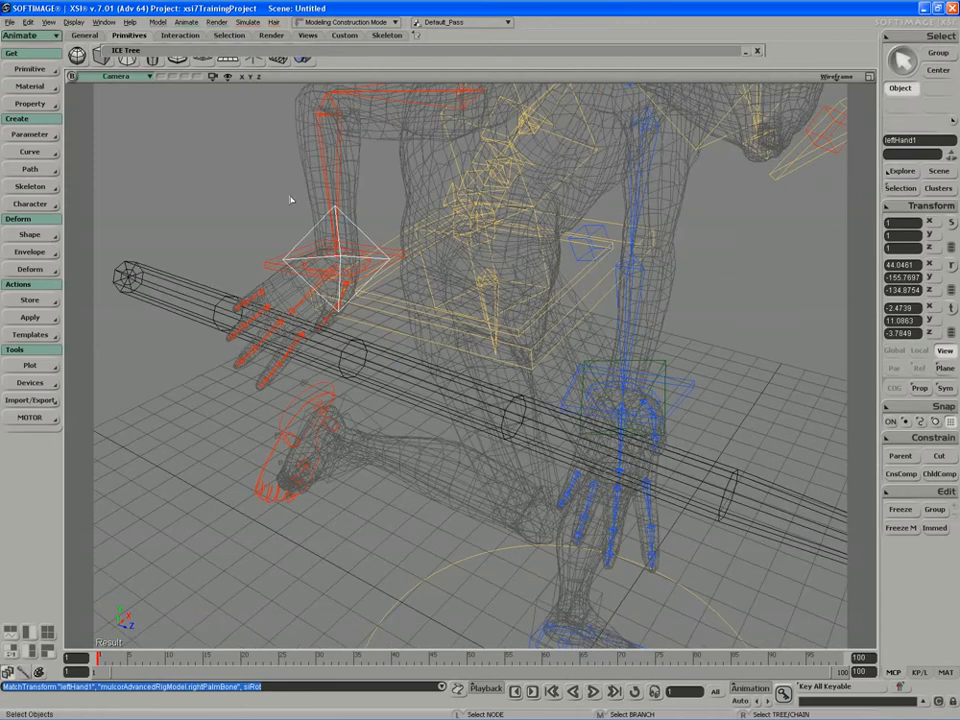
key(Return)
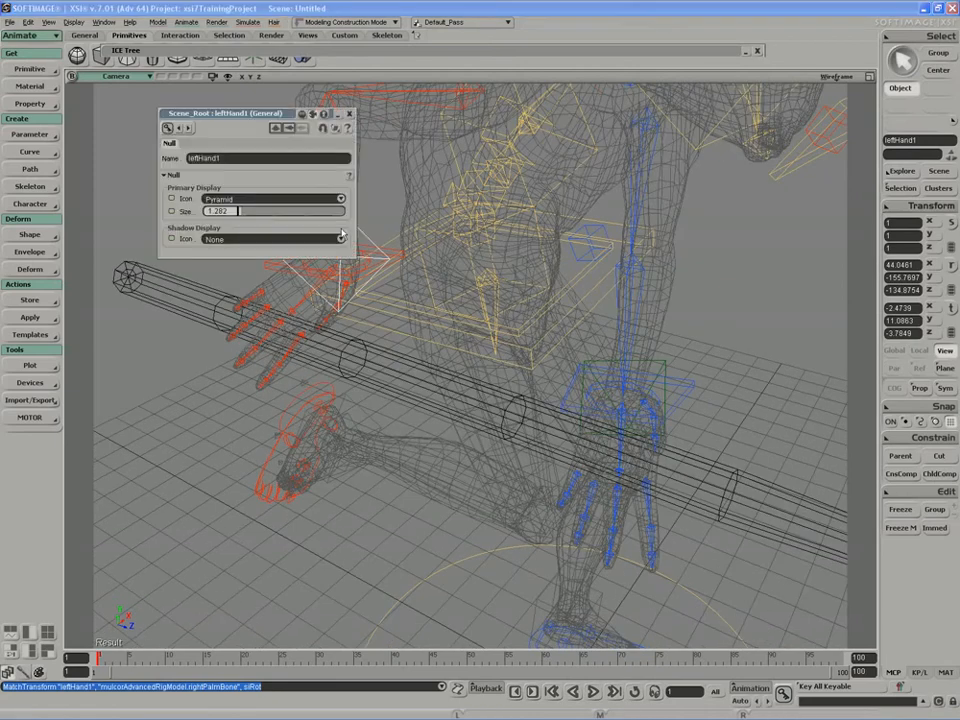
text(rightHand)
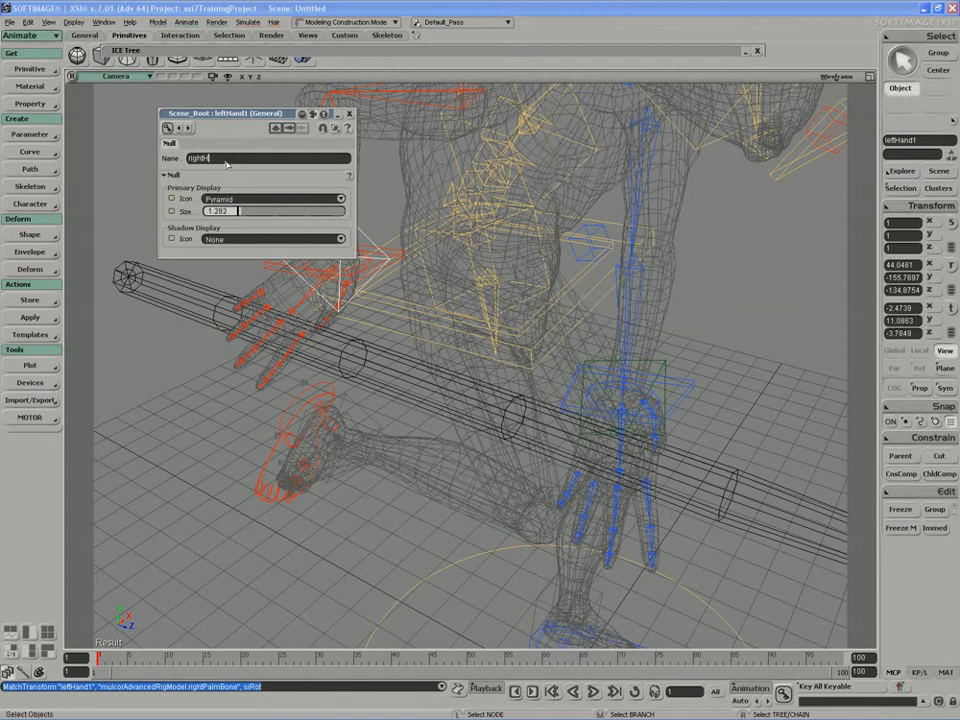
key(Return)
click(349, 114)
Add the leftHand null to the selection and parent both hand nulls to the spear.
key(s)
right_drag(650, 363, 678, 345)
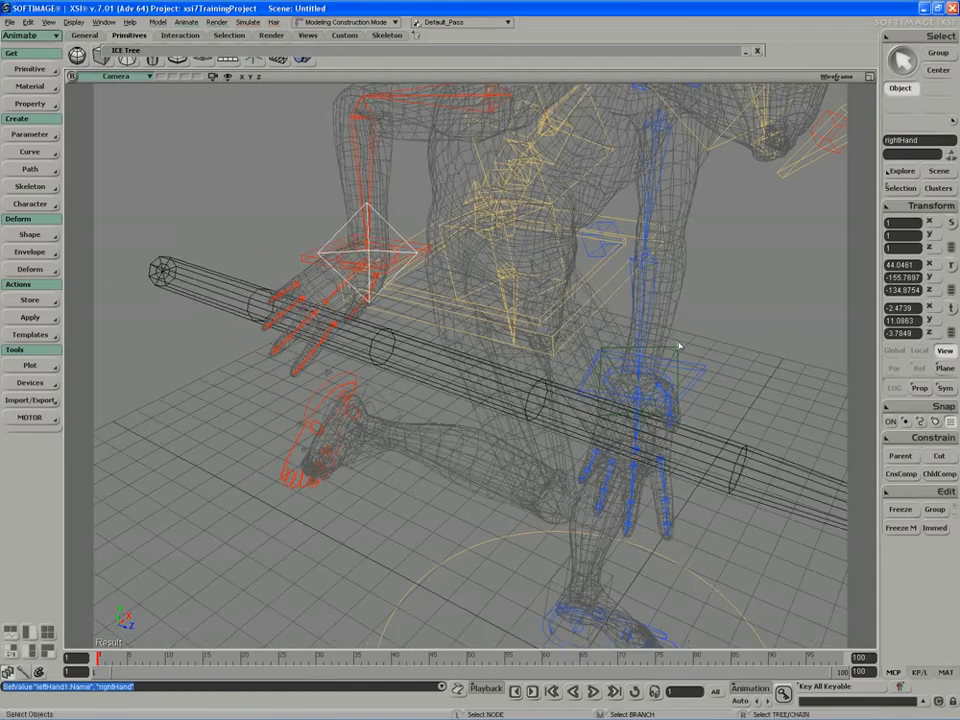
shift+click(679, 346)
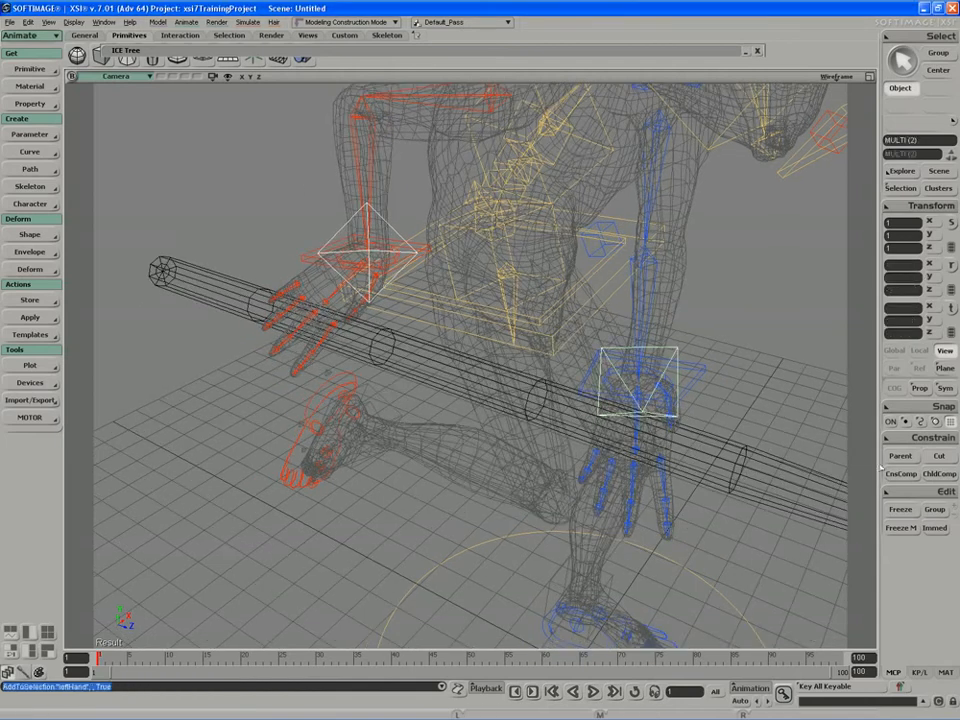
click(900, 455)
click(768, 462)
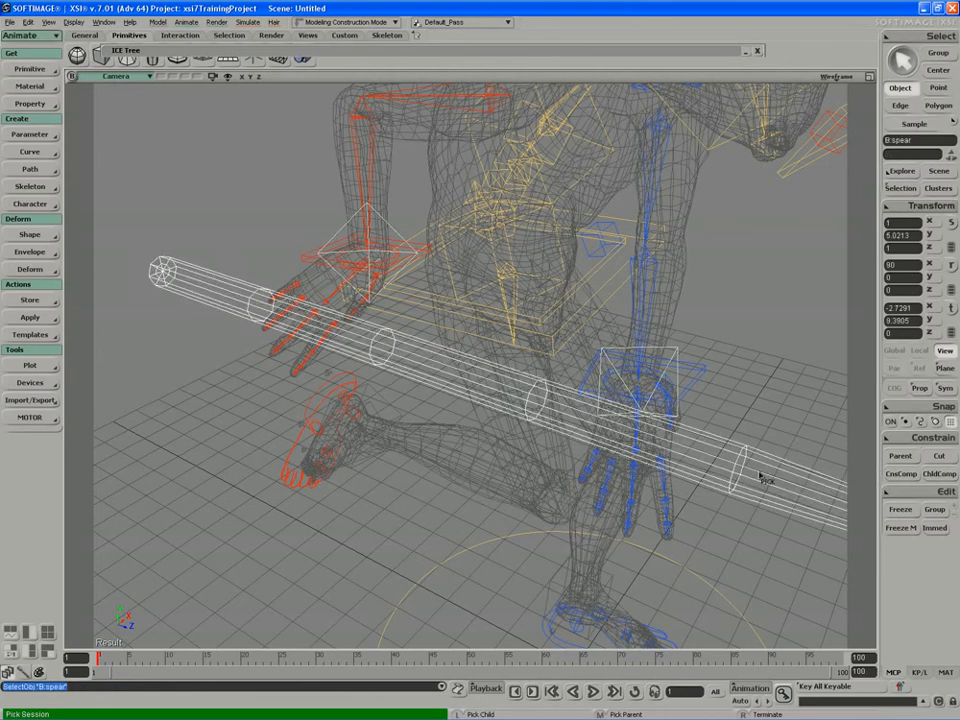
Apply a Position constraint from the left arm effector to the leftHand null and close the constraint properties.
key(s)
right_drag(761, 476, 601, 326)
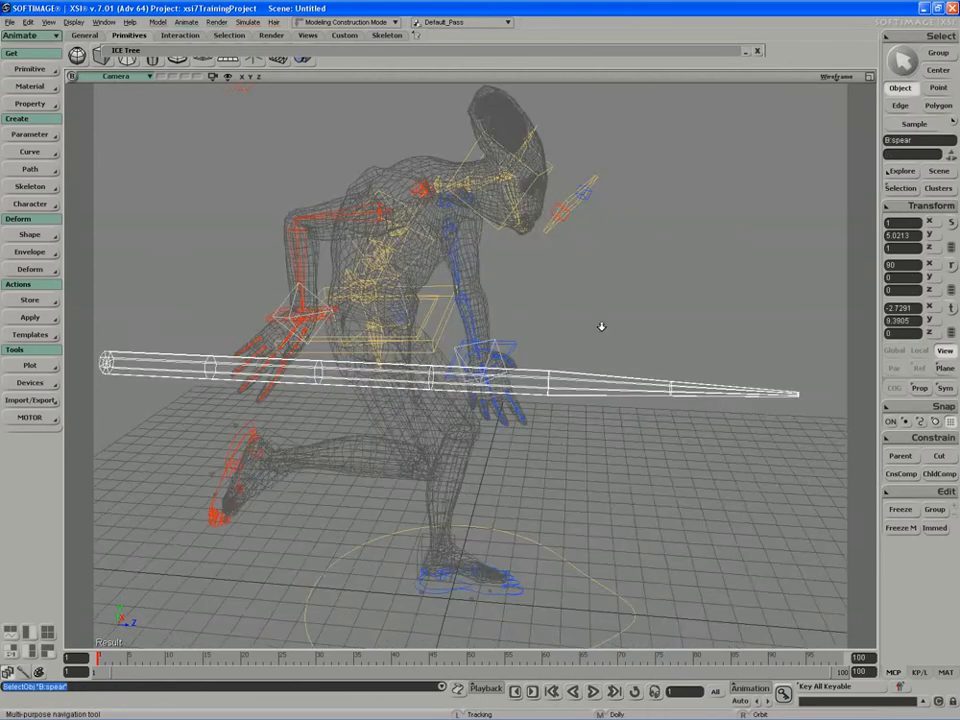
middle_drag(601, 326, 509, 372)
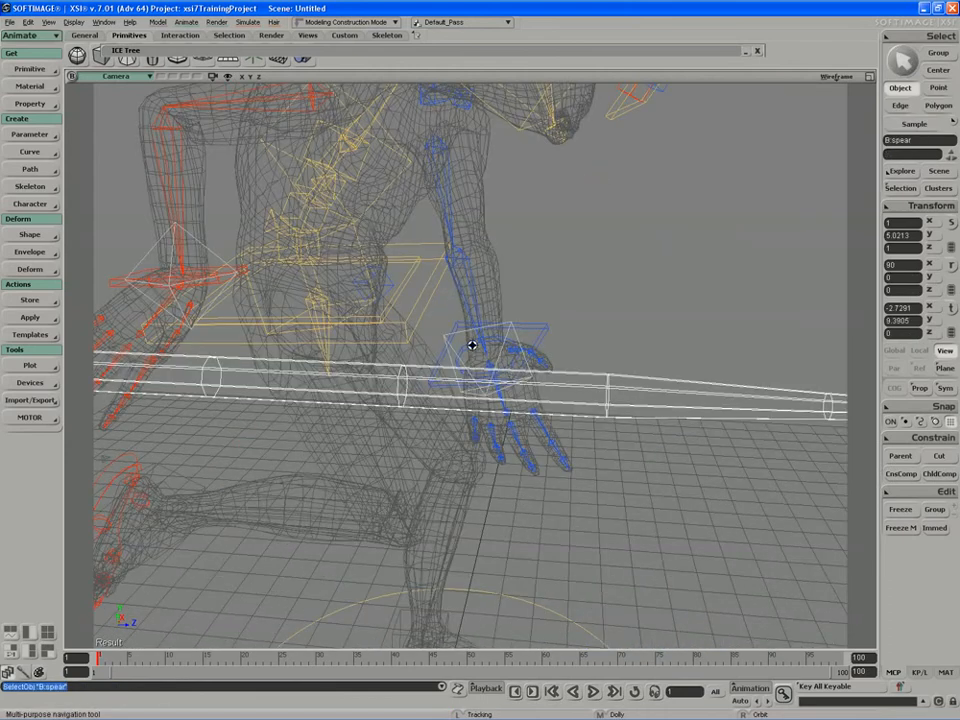
right_drag(472, 345, 492, 370)
key(space)
click(563, 369)
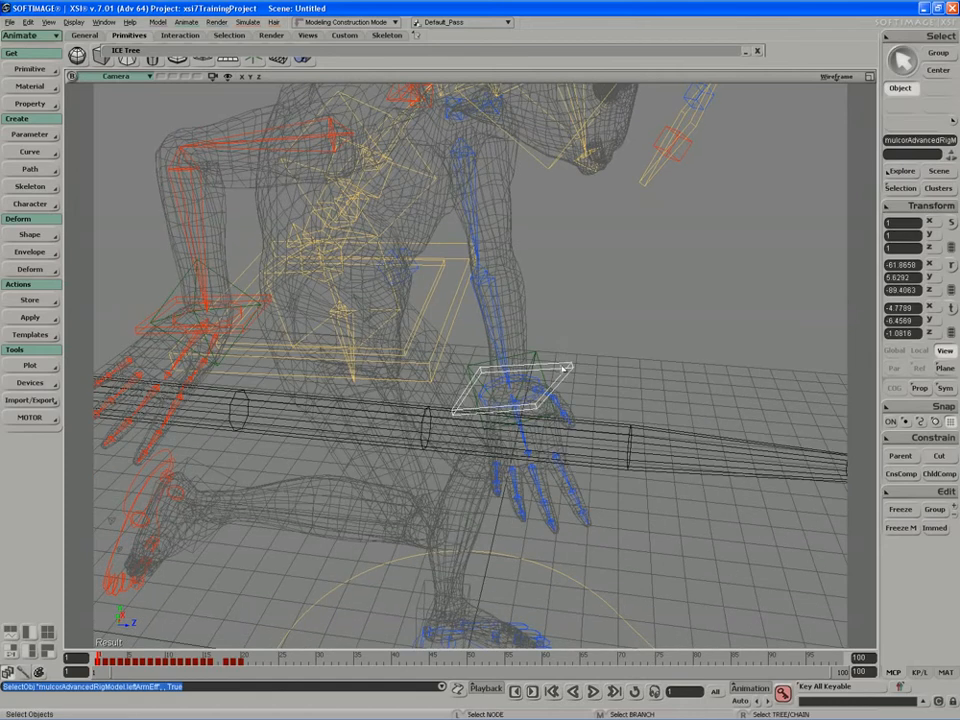
click(894, 444)
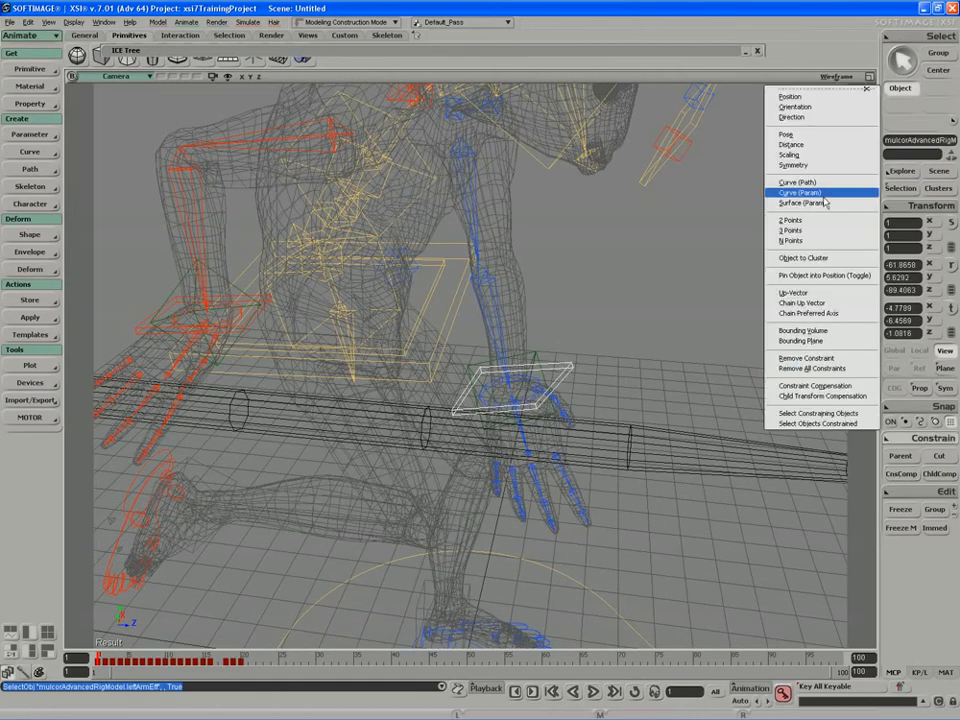
click(860, 92)
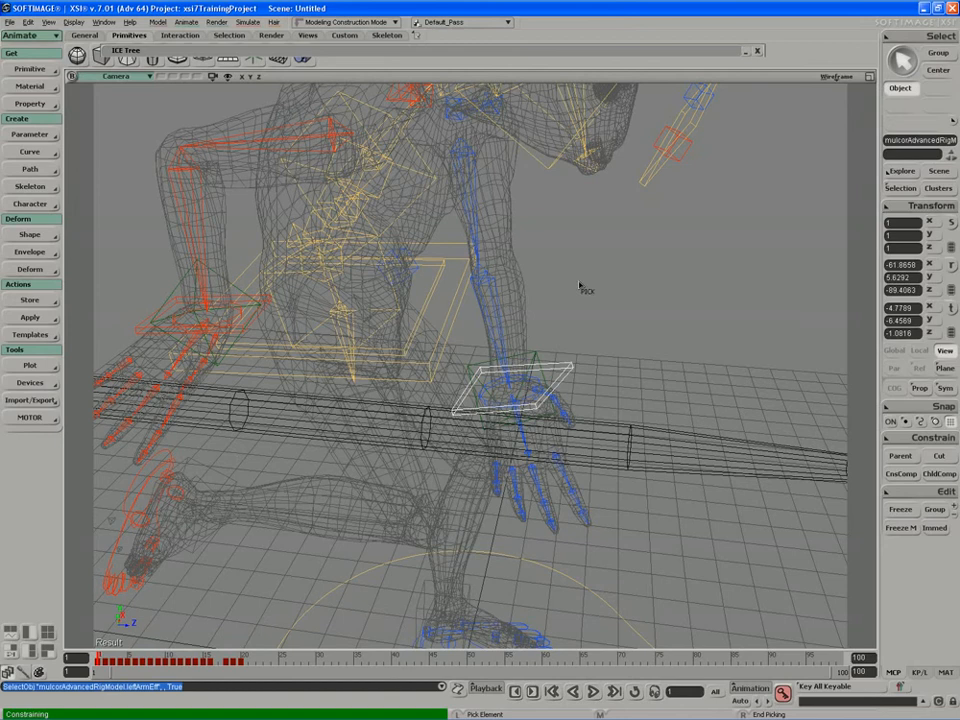
click(539, 360)
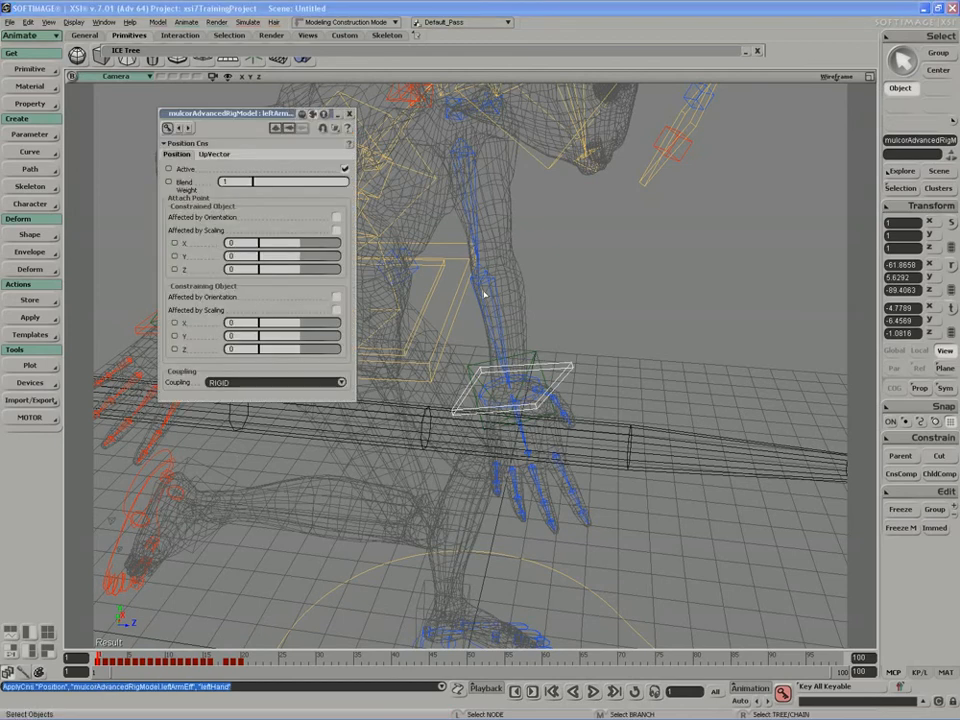
click(349, 116)
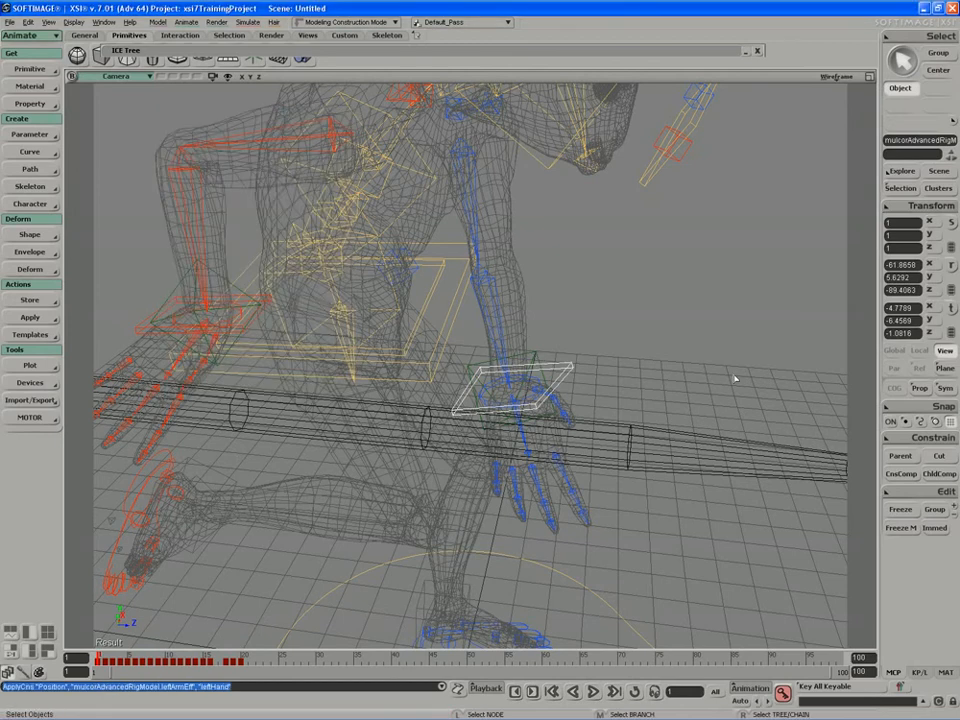
Apply an Orientation constraint from the left palm bone to the leftHand null and close the constraint properties.
click(902, 475)
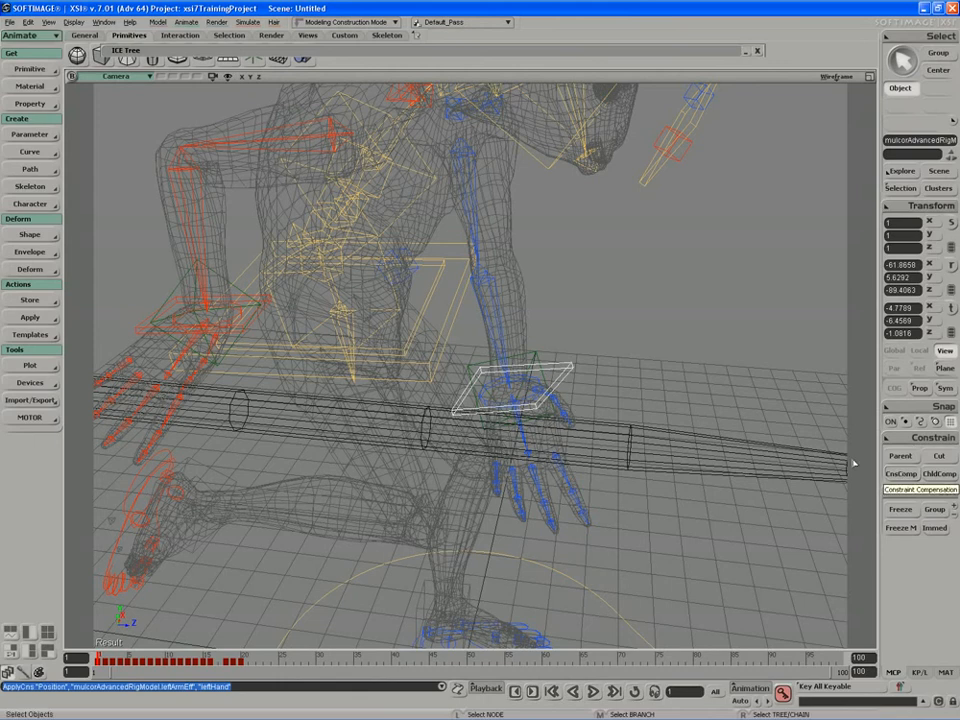
click(522, 437)
click(918, 440)
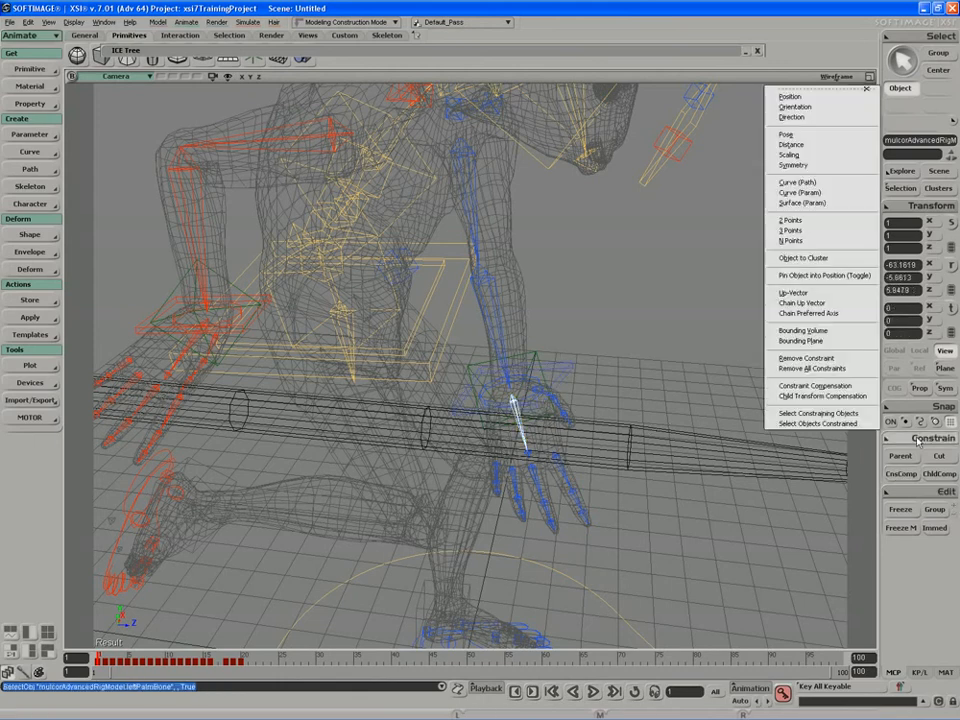
click(815, 107)
click(536, 361)
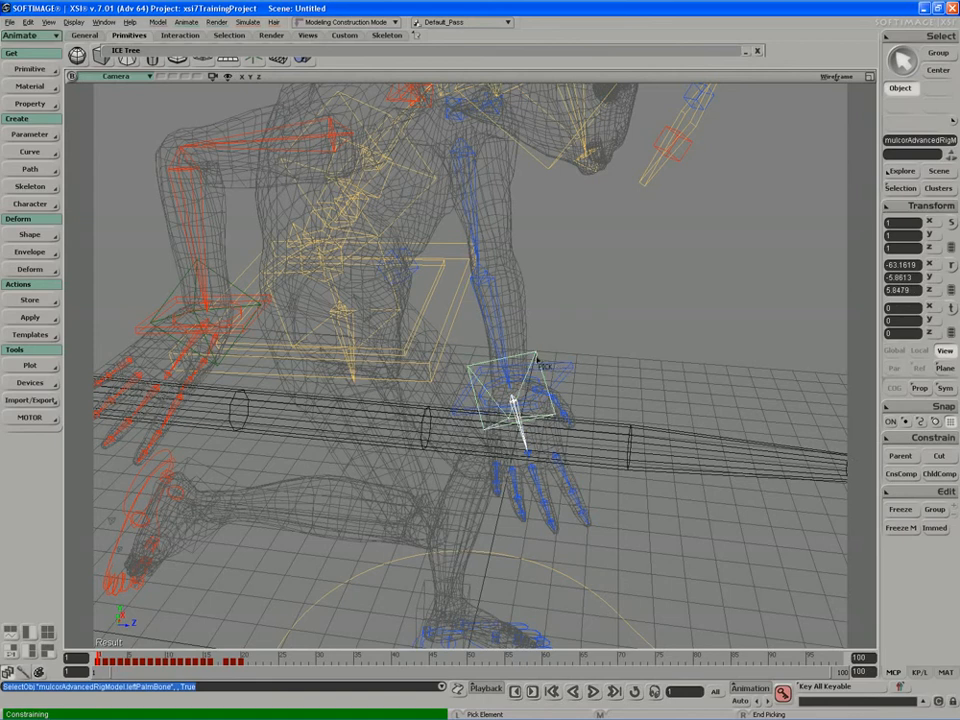
key(s)
middle_drag(537, 361, 587, 304)
right_drag(587, 304, 541, 324)
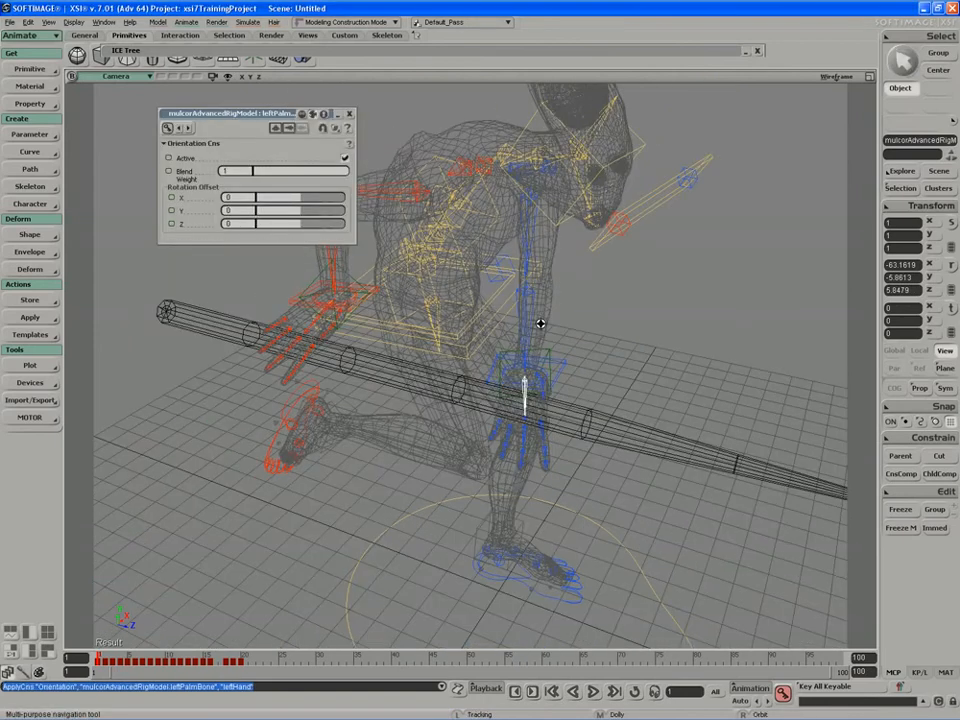
click(350, 115)
Apply a Position constraint from the right arm effector to the rightHand null and close the constraint properties.
key(s)
right_drag(388, 200, 334, 230)
middle_drag(334, 230, 300, 254)
right_drag(300, 254, 321, 268)
key(space)
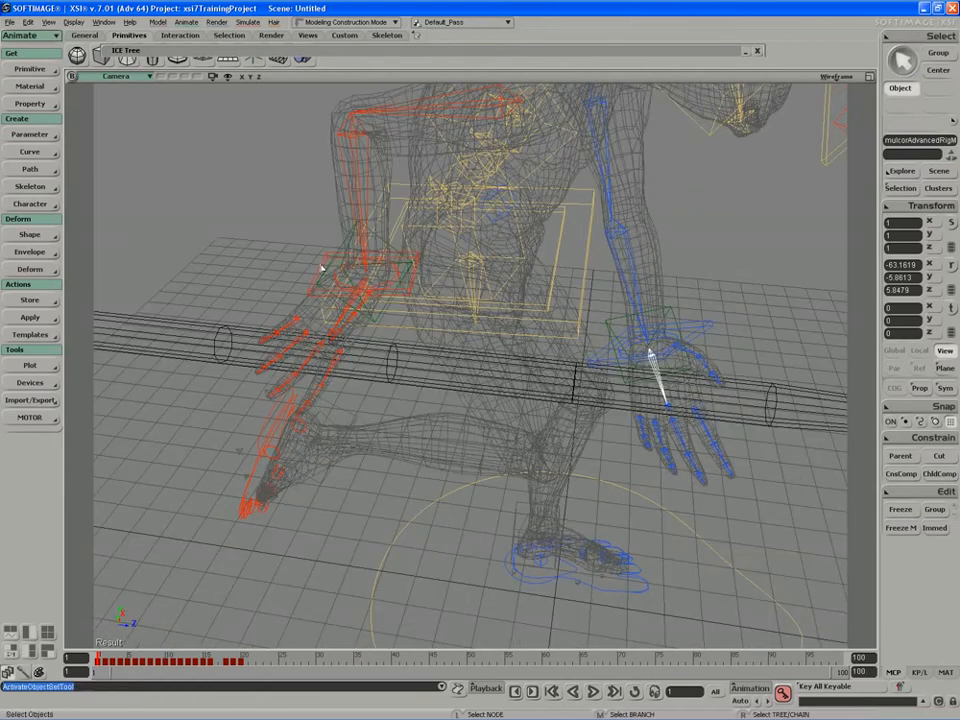
click(321, 268)
click(921, 447)
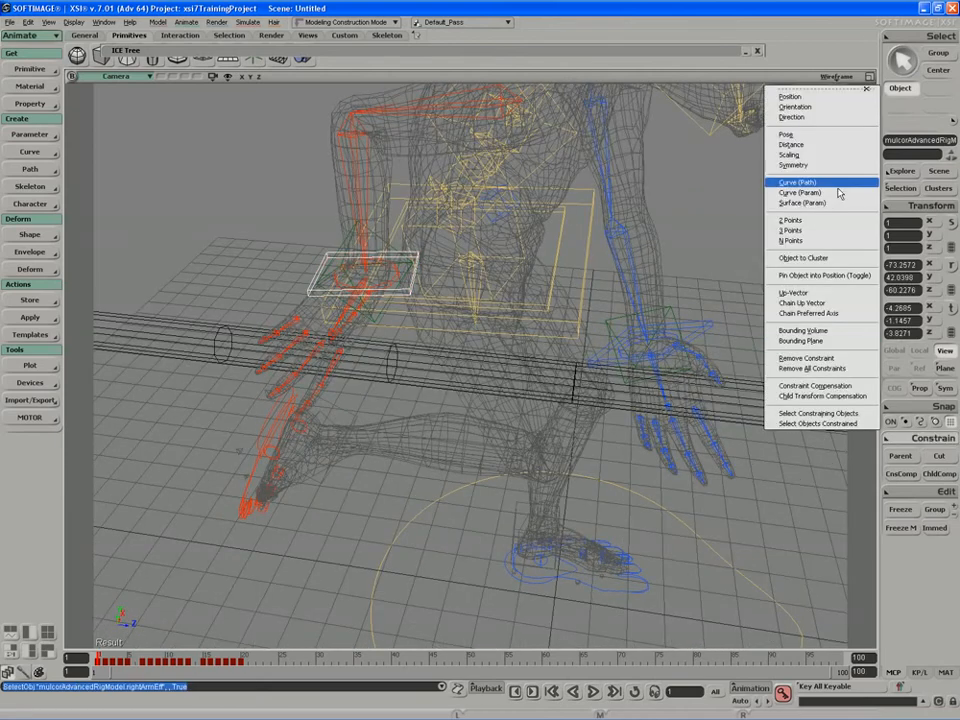
click(784, 100)
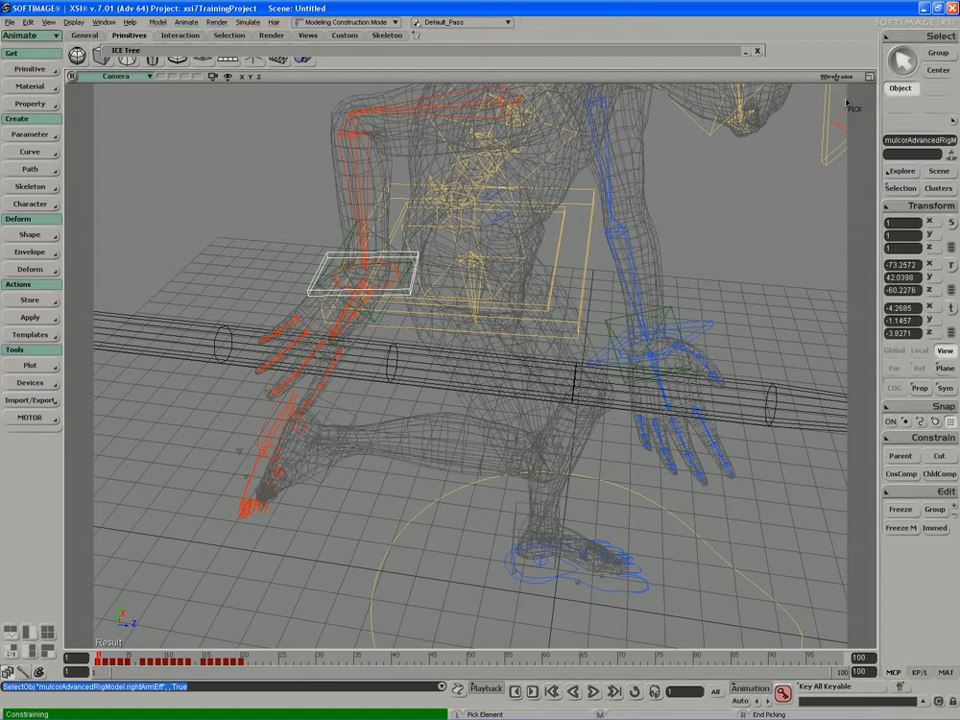
click(343, 251)
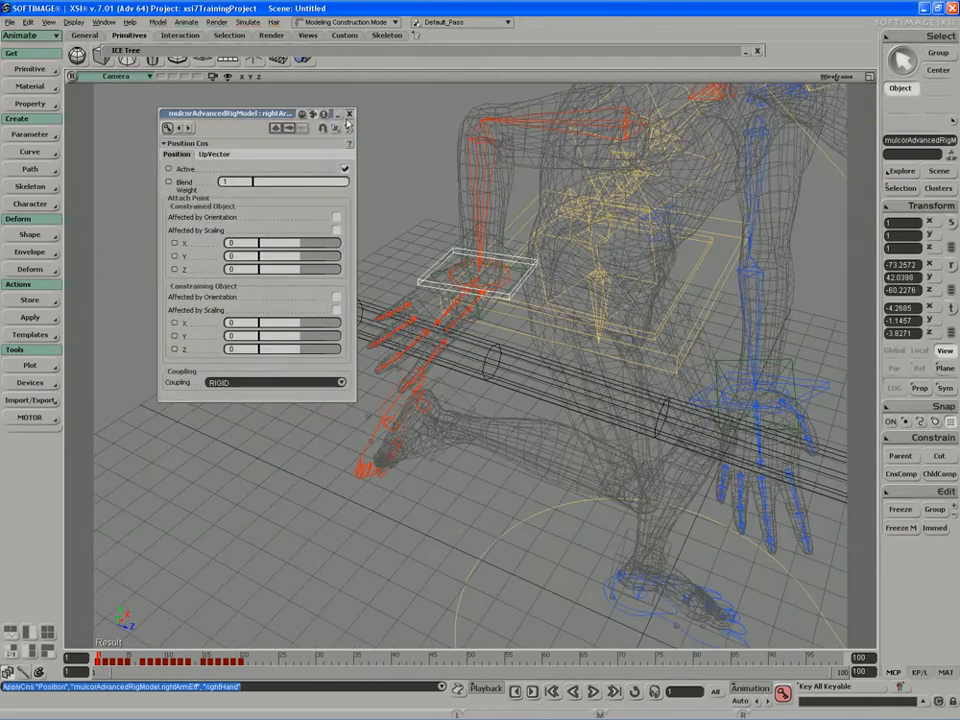
click(349, 114)
Apply an Orientation constraint from the right palm bone to the rightHand null.
scroll(375, 238, up, 3)
click(428, 262)
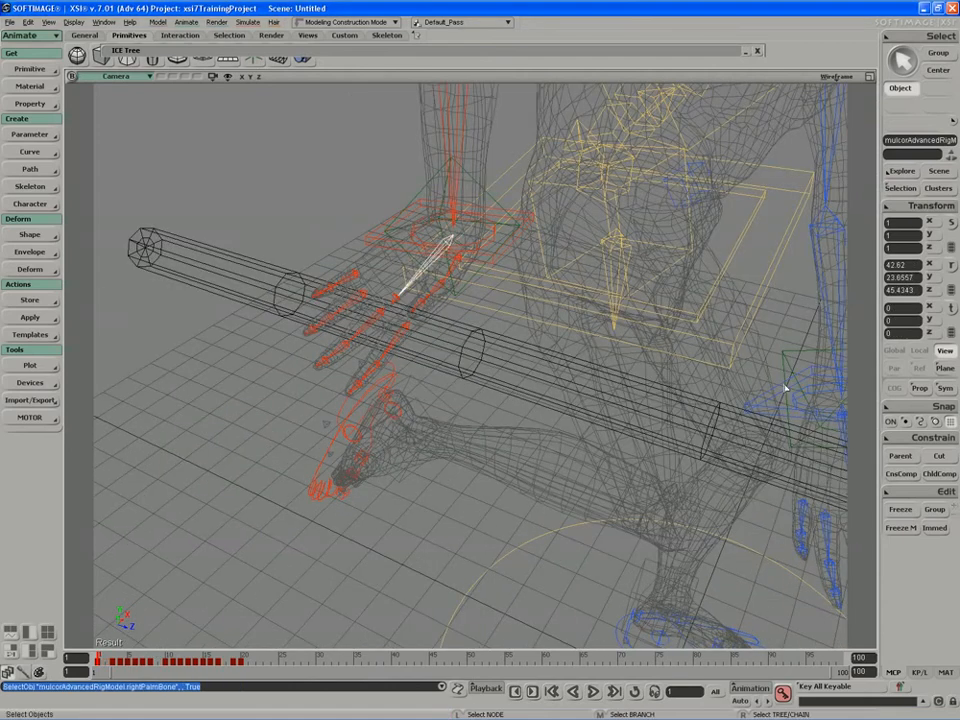
click(915, 440)
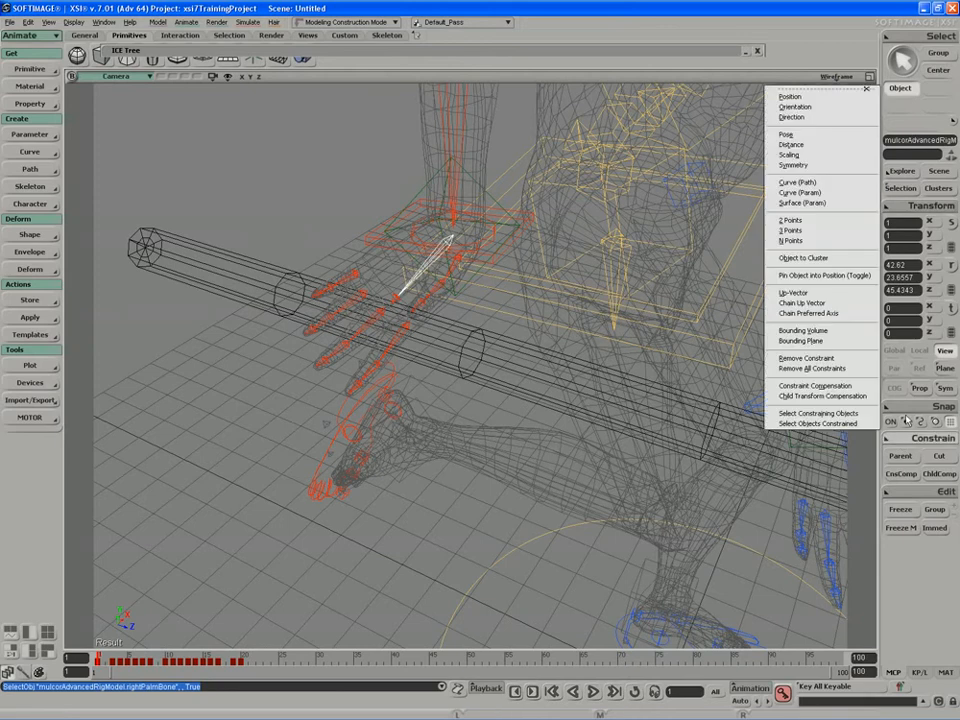
click(852, 110)
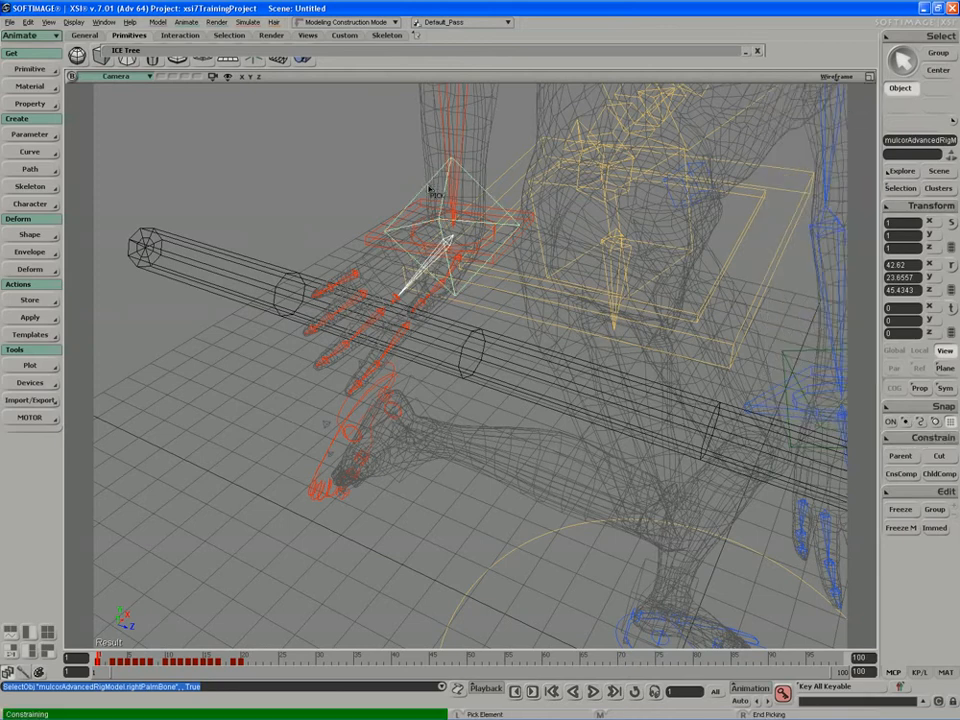
click(434, 188)
Select all twelve bones of the left hand's four fingers, leaving out the thumb.
scroll(416, 242, down, 3)
key(space)
key(s)
middle_drag(395, 240, 500, 248)
drag(500, 248, 408, 222)
key(s)
middle_drag(771, 140, 672, 288)
click(573, 440)
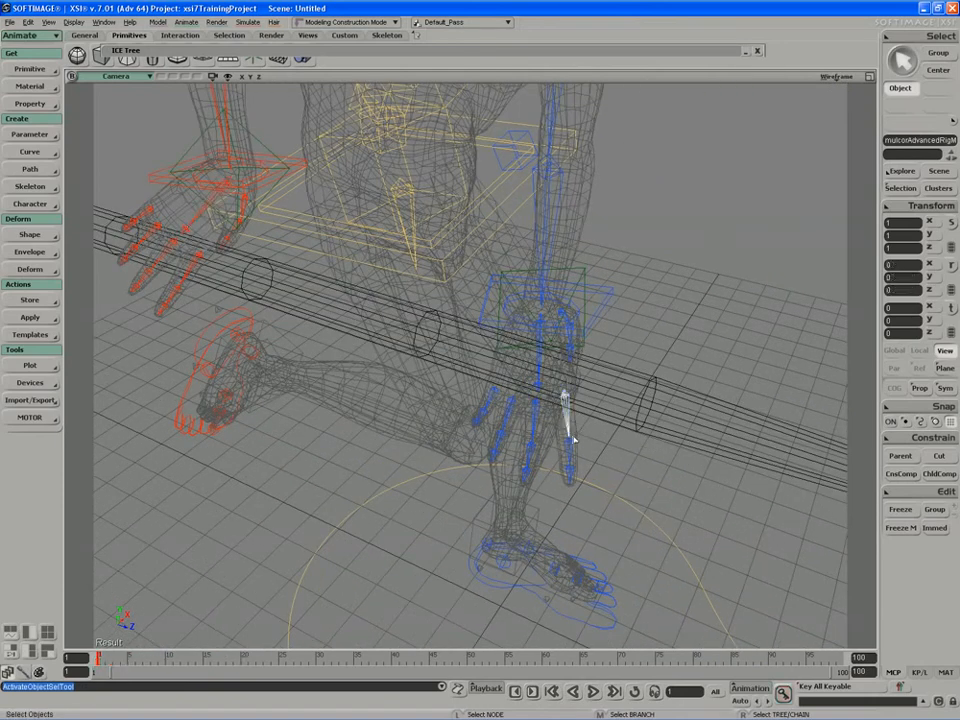
click(571, 449)
click(571, 452)
click(571, 471)
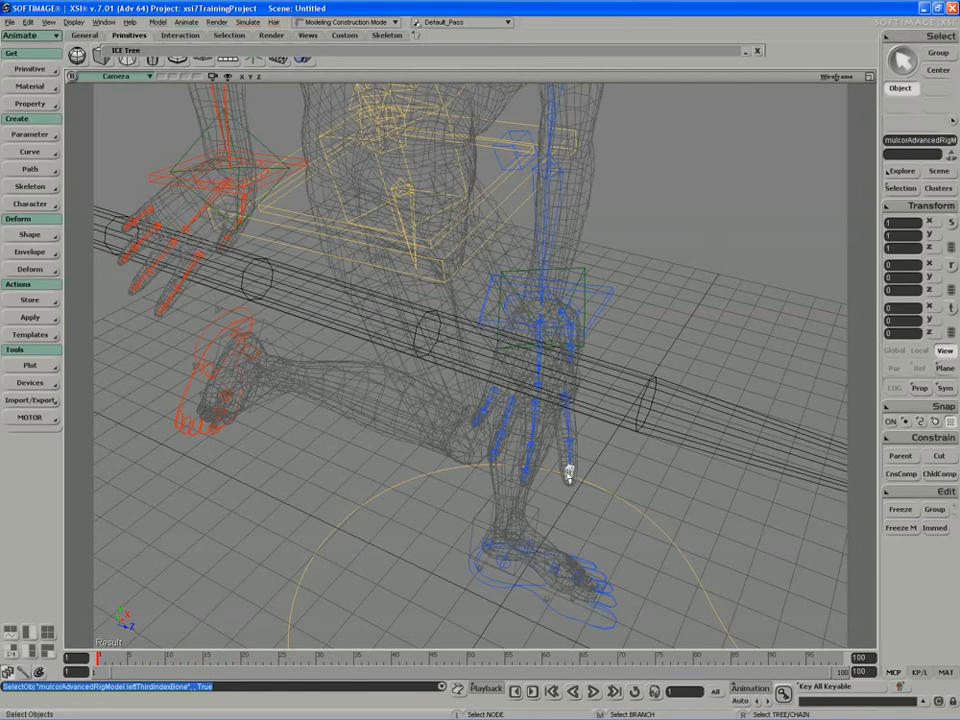
key(s)
right_drag(553, 471, 562, 441)
shift+drag(630, 392, 582, 415)
shift+drag(563, 373, 526, 425)
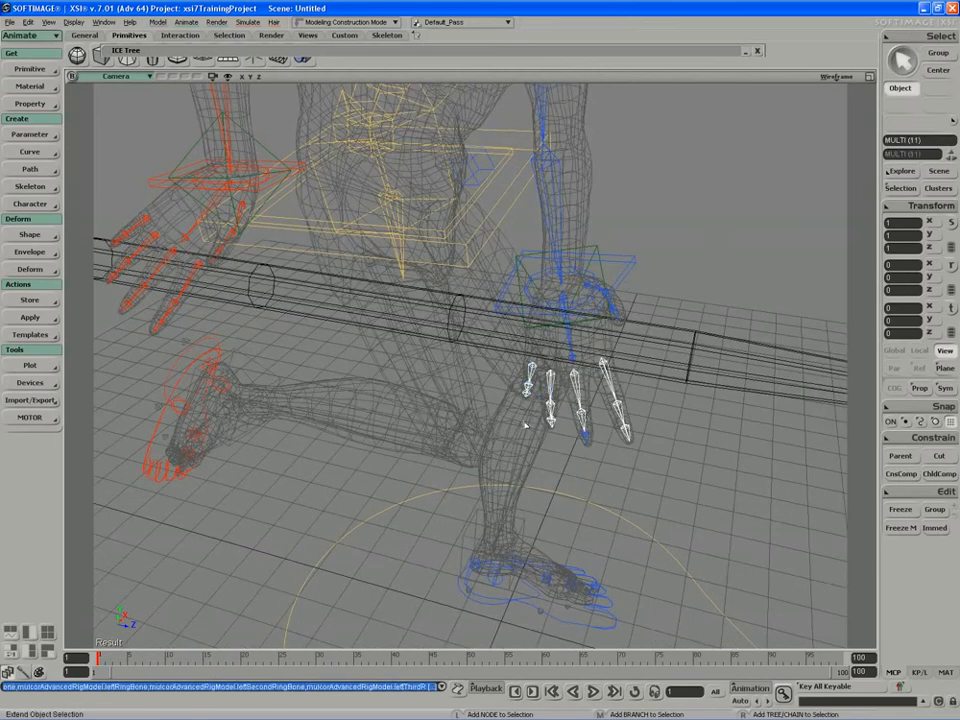
shift+drag(596, 448, 579, 431)
Set the camera view to Shaded and rotate the selected finger bones about -44 degrees around Z in Add mode.
key(s)
right_drag(598, 416, 603, 430)
middle_click(836, 77)
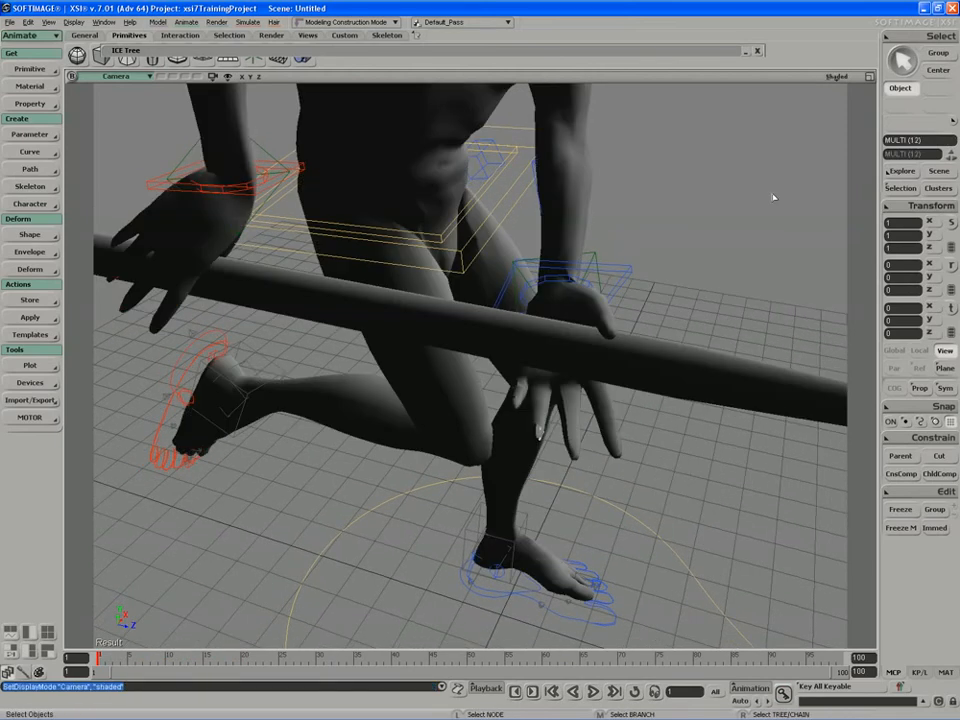
key(c)
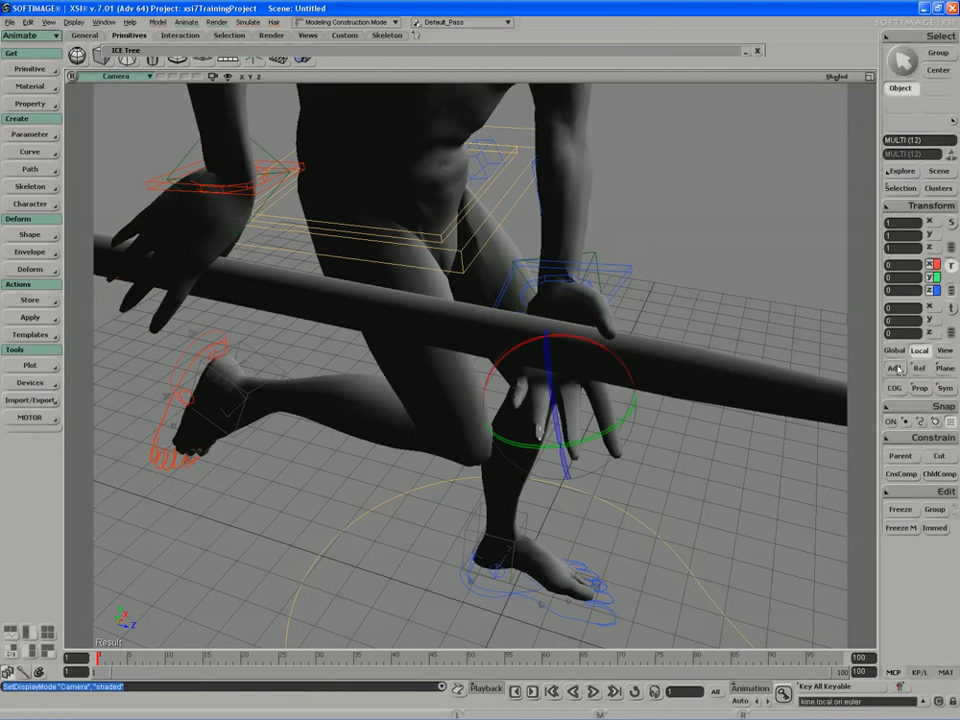
drag(558, 411, 549, 356)
Curl the left fingers further around the spear to about -61.3 degrees in Z and key them at frame 1.
key(s)
right_drag(549, 356, 472, 350)
key(c)
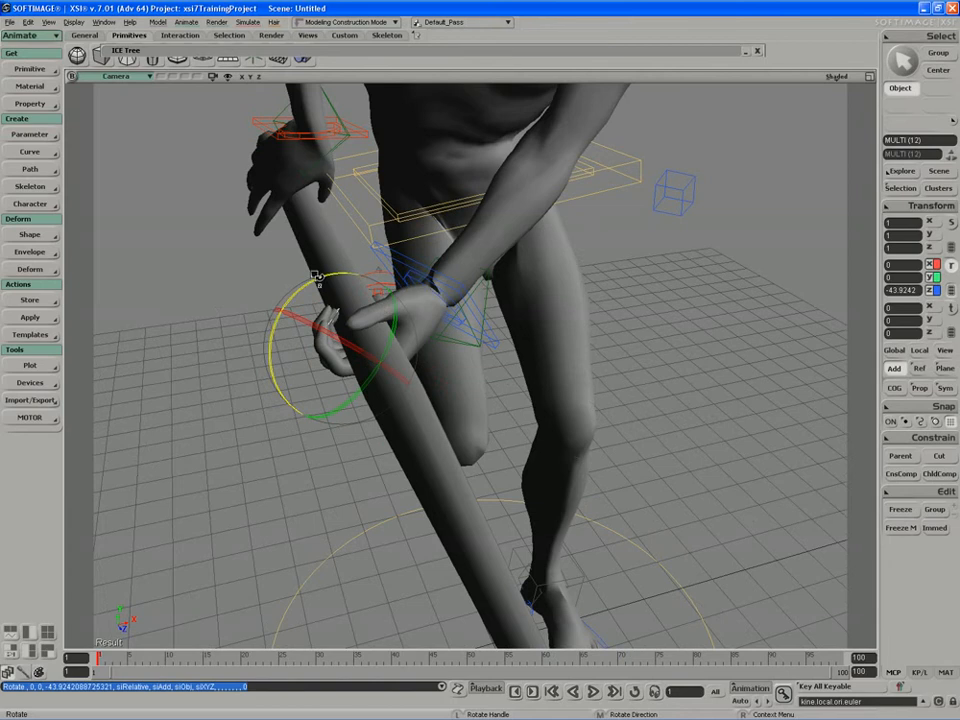
drag(317, 279, 345, 279)
key(s)
right_drag(345, 279, 386, 285)
key(c)
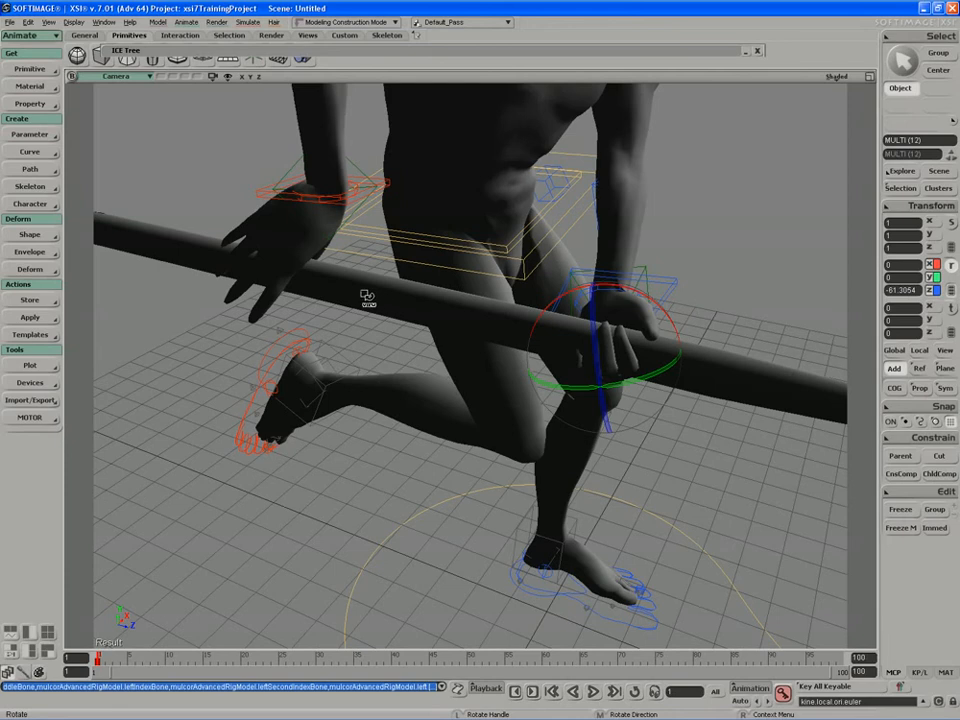
Select the right hand's second palm bone and rotate it to about -32.4 degrees in X.
key(s)
drag(367, 298, 358, 319)
mouse_move(358, 319)
middle_down()
mouse_move(343, 324)
mouse_move(394, 340)
middle_up()
middle_click(830, 79)
key(s)
key(space)
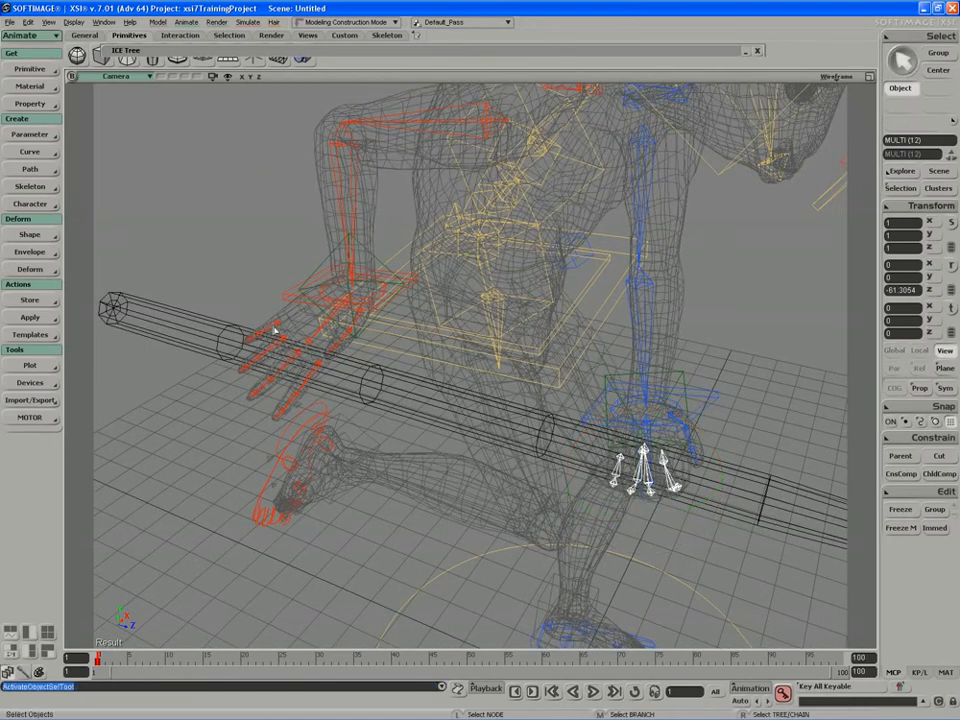
click(311, 340)
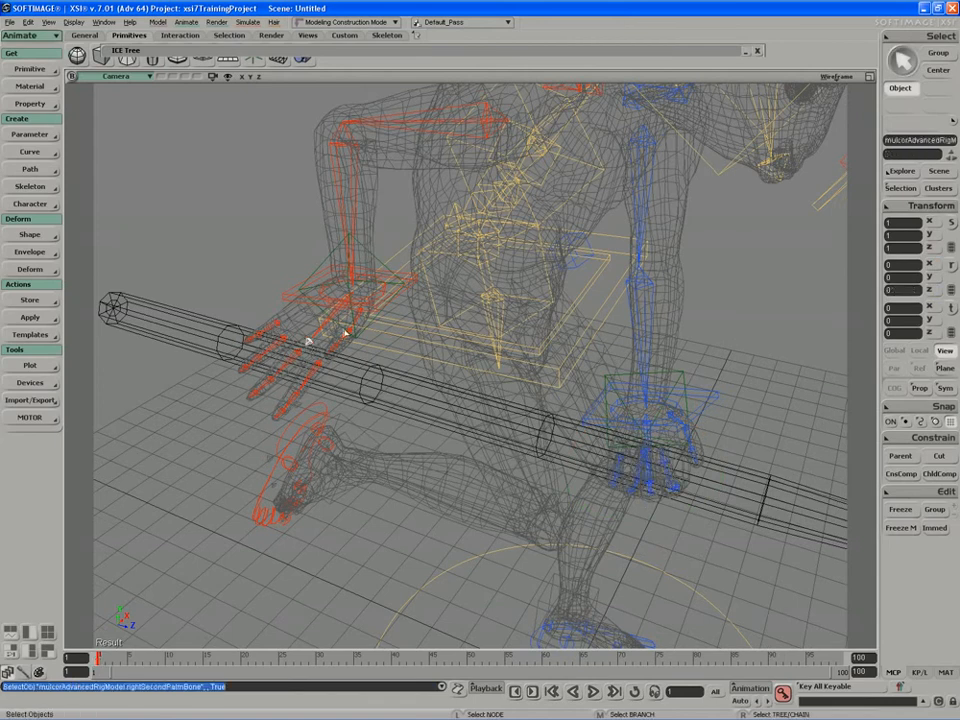
middle_click(833, 82)
key(c)
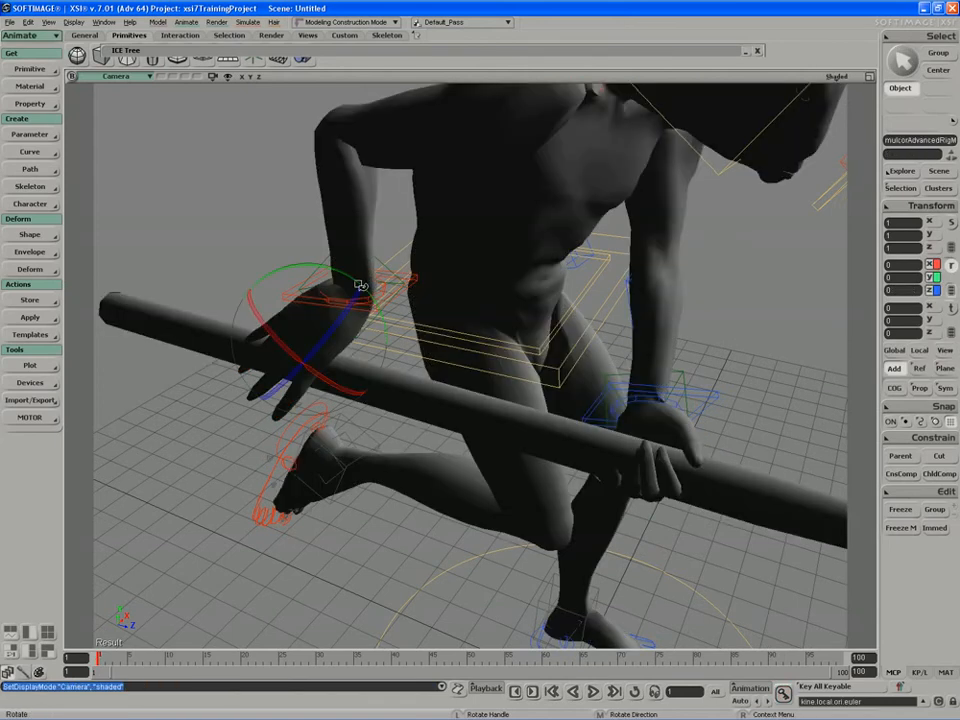
drag(287, 345, 273, 329)
key(s)
right_drag(273, 329, 420, 314)
drag(587, 299, 570, 312)
Select the twelve bones of the right hand's four fingers in wireframe display, leaving out the thumb and the spear.
key(s)
middle_click(844, 78)
right_drag(740, 185, 316, 322)
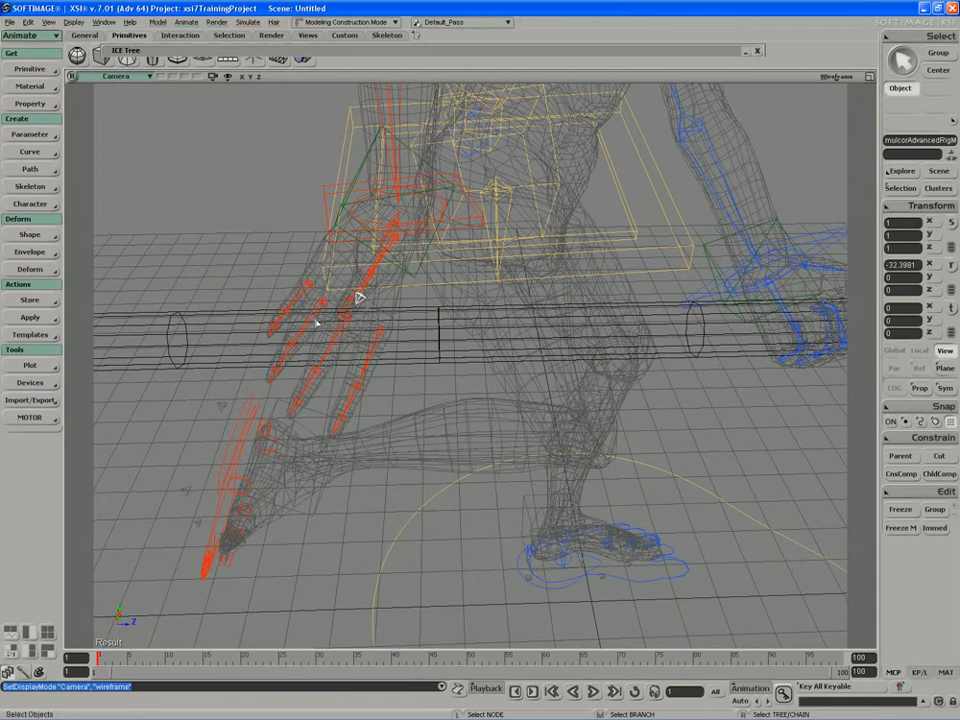
shift+click(307, 318)
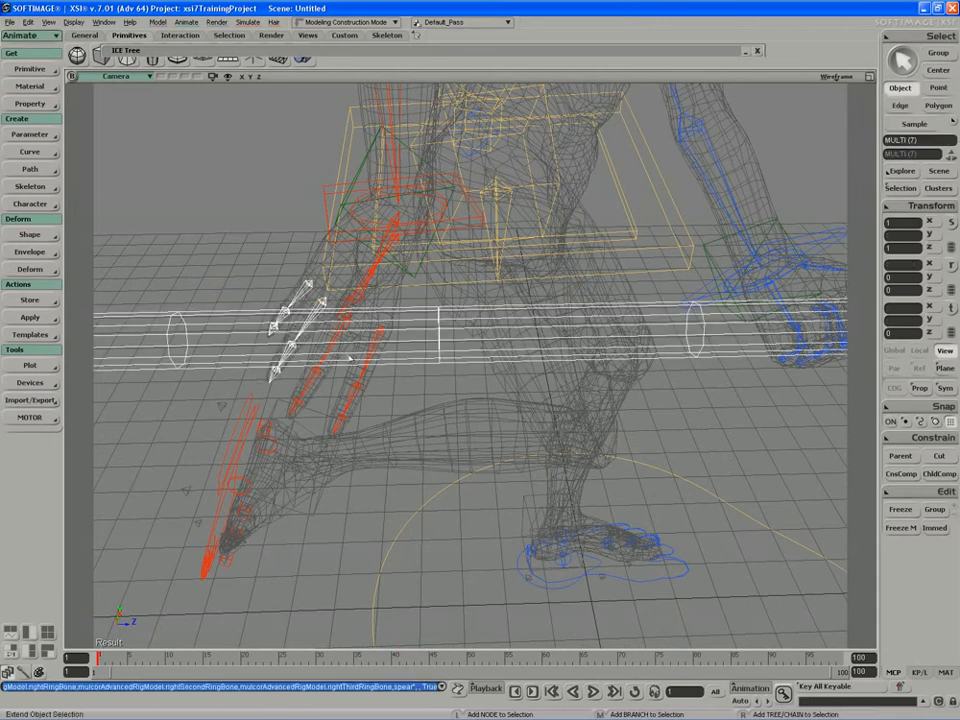
shift+drag(297, 400, 286, 432)
ctrl+click(418, 366)
Return the camera view to Shaded and curl the selected right finger bones to about -22.4 degrees in Z.
key(s)
middle_drag(418, 366, 385, 364)
middle_click(826, 78)
key(s)
key(c)
right_drag(540, 270, 595, 366)
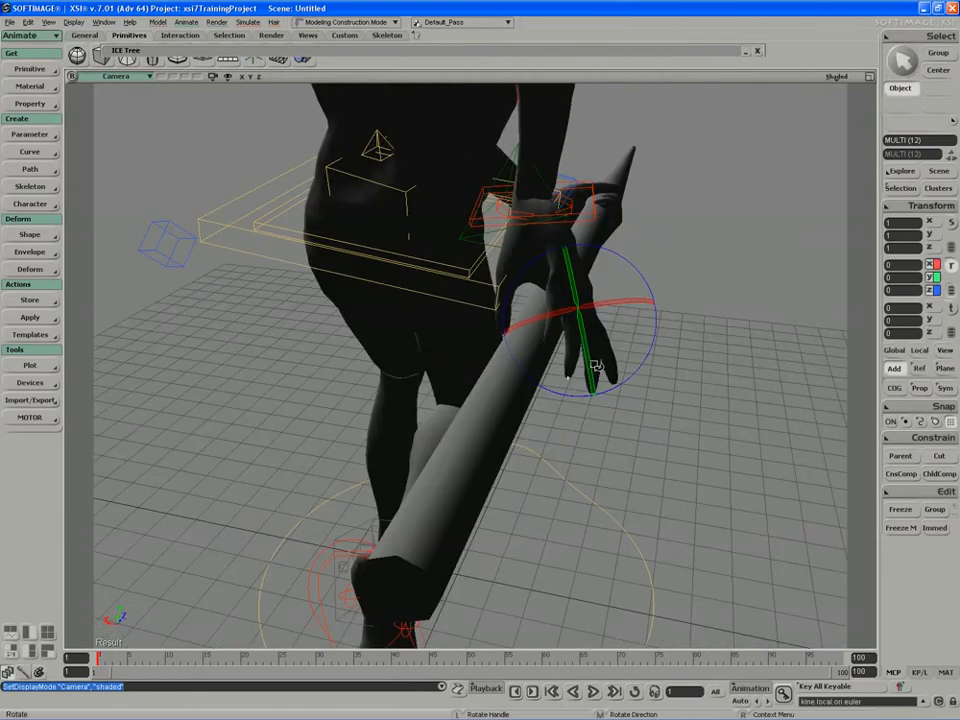
mouse_move(628, 285)
mouse_down()
mouse_move(645, 285)
mouse_move(643, 298)
mouse_up()
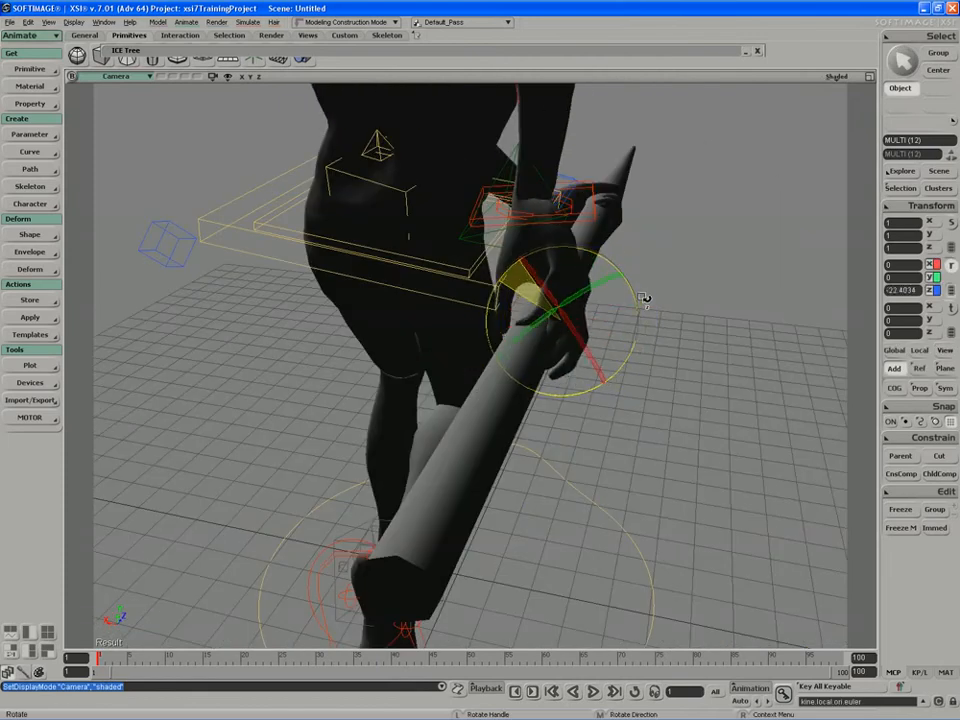
Move the rightHand null to about 0.04, -0.75, -1.47 to adjust the right hand on the spear, and set the camera view to Wireframe.
key(s)
right_drag(643, 298, 522, 280)
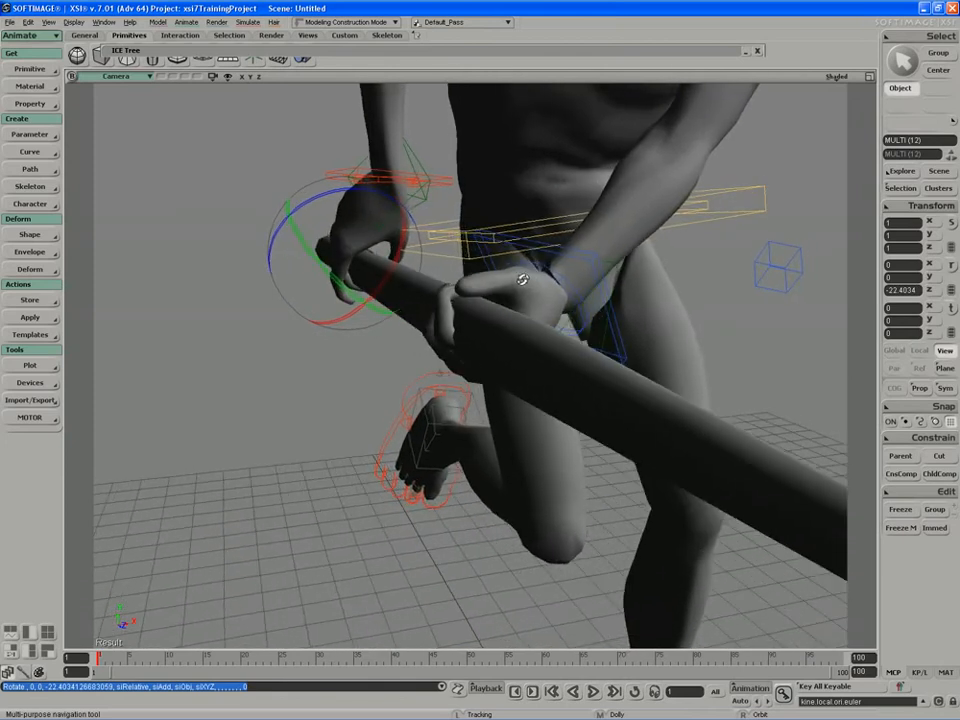
key(space)
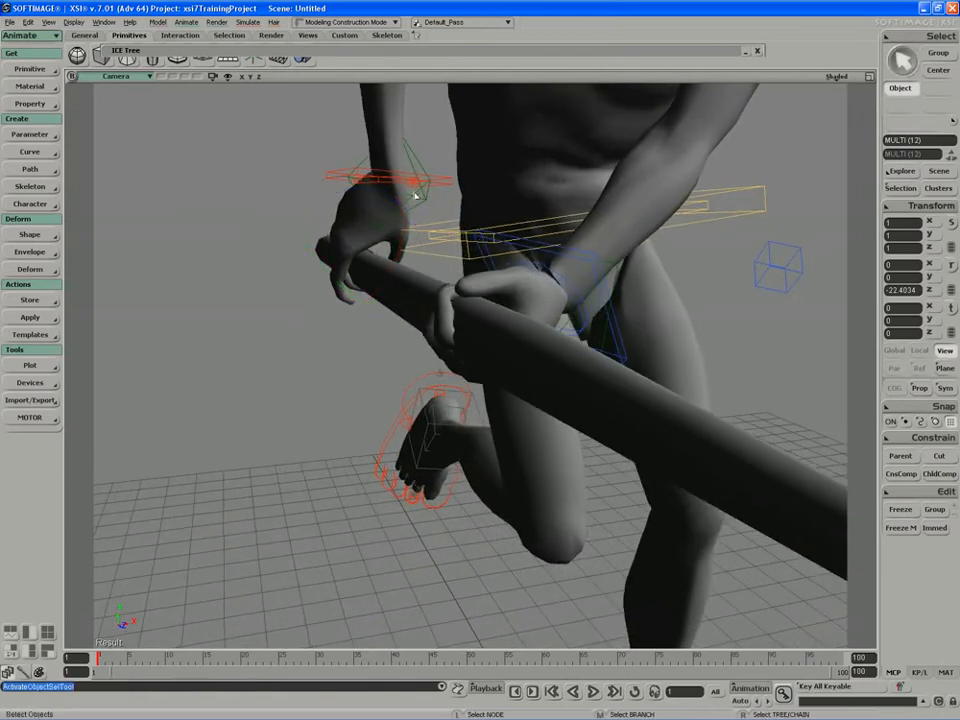
click(414, 192)
key(v)
drag(390, 160, 440, 196)
key(s)
right_drag(440, 196, 437, 205)
key(space)
middle_click(831, 77)
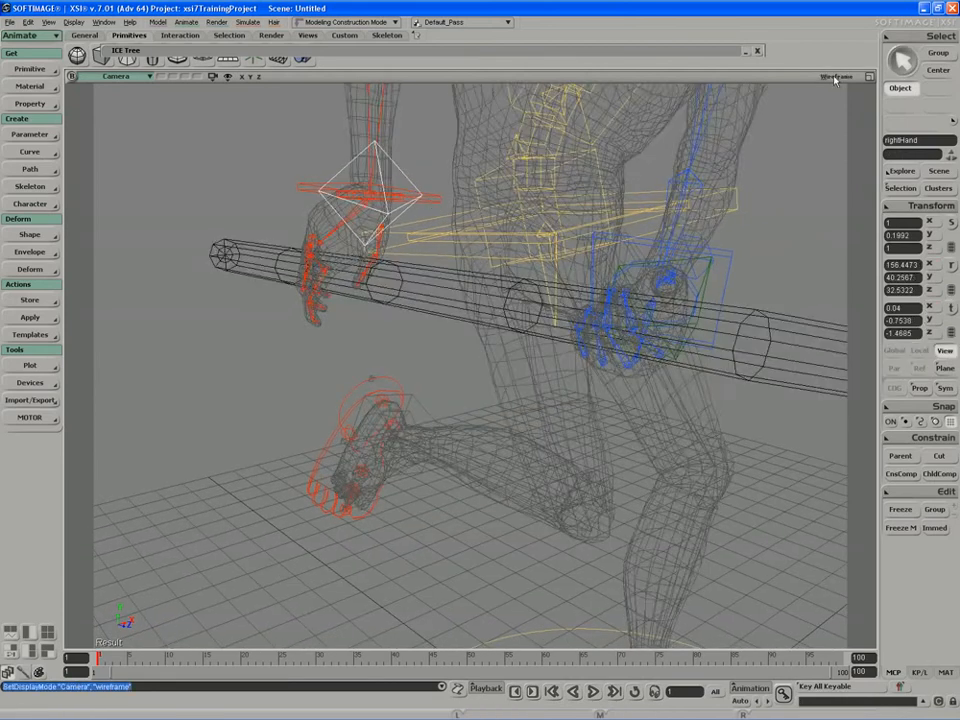
key(s)
mouse_move(315, 258)
mouse_down()
mouse_move(349, 257)
mouse_move(357, 288)
mouse_up()
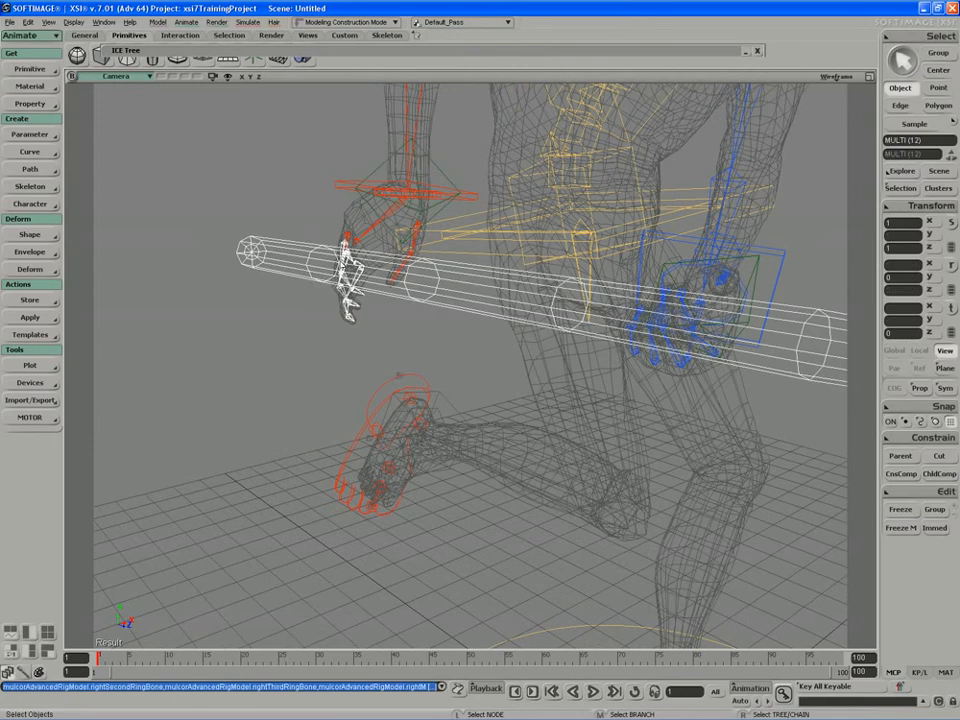
shift+click(377, 266)
ctrl+click(388, 290)
Select the first two bones of the right index finger and curl them to about -51.5 degrees in Z in shaded display.
key(s)
right_drag(388, 290, 393, 280)
click(384, 320)
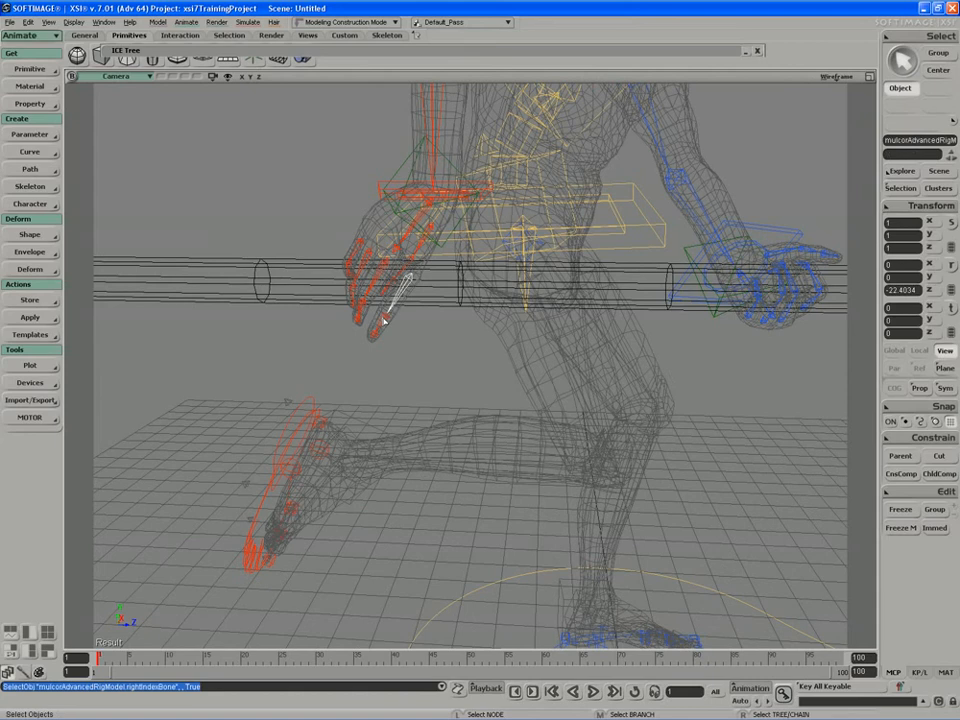
shift+click(384, 320)
middle_click(836, 77)
key(s)
right_drag(741, 150, 650, 158)
key(c)
key(s)
right_drag(410, 262, 372, 252)
drag(368, 218, 333, 213)
Pick the first two bones of the right middle finger in wireframe and curl them to about -36.8 degrees in Z in shaded display.
key(s)
right_drag(333, 213, 370, 222)
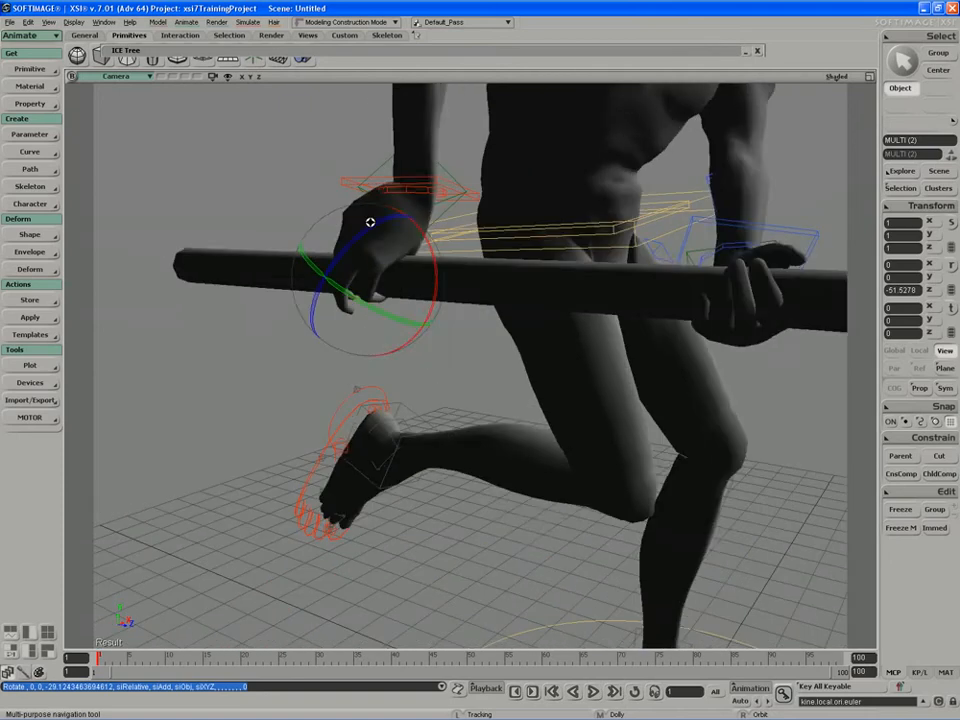
middle_click(836, 77)
key(space)
key(s)
right_drag(765, 128, 325, 220)
key(space)
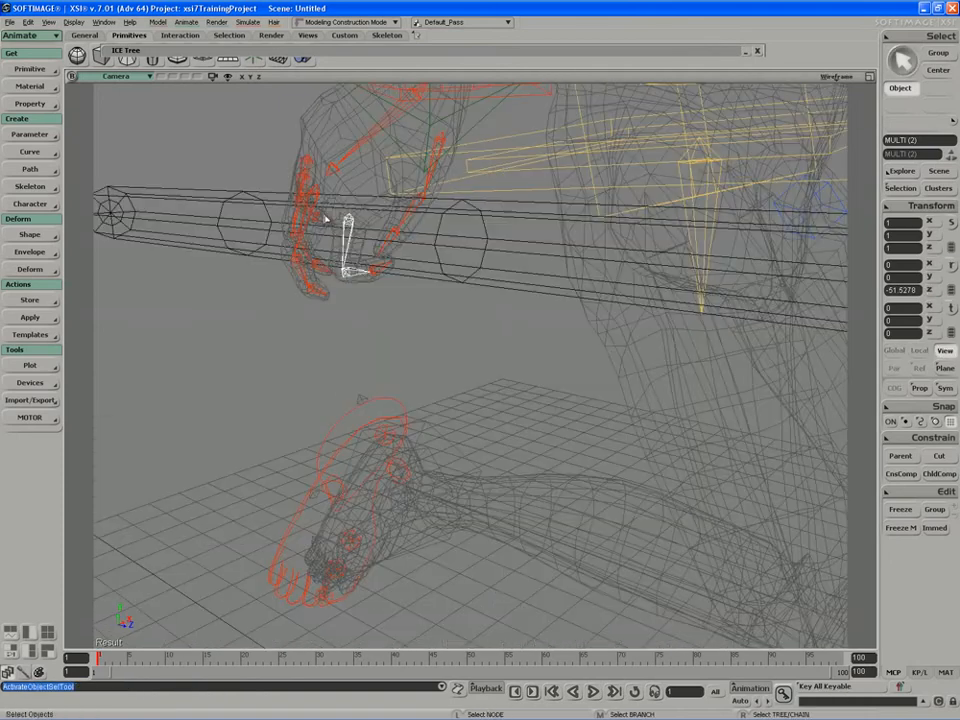
click(301, 273)
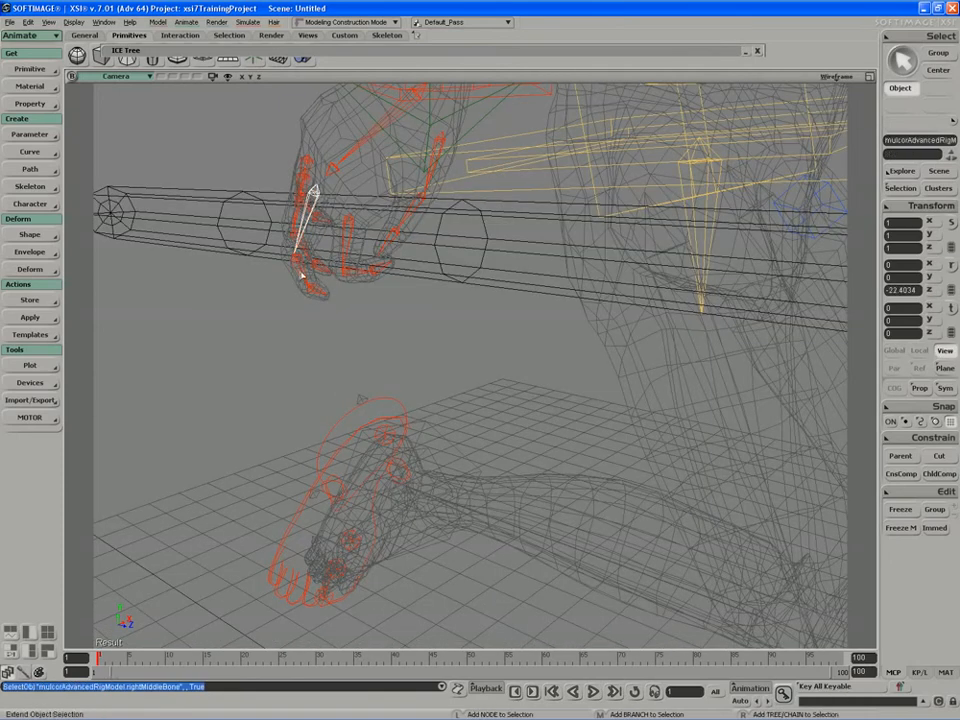
shift+click(300, 270)
middle_click(838, 77)
key(c)
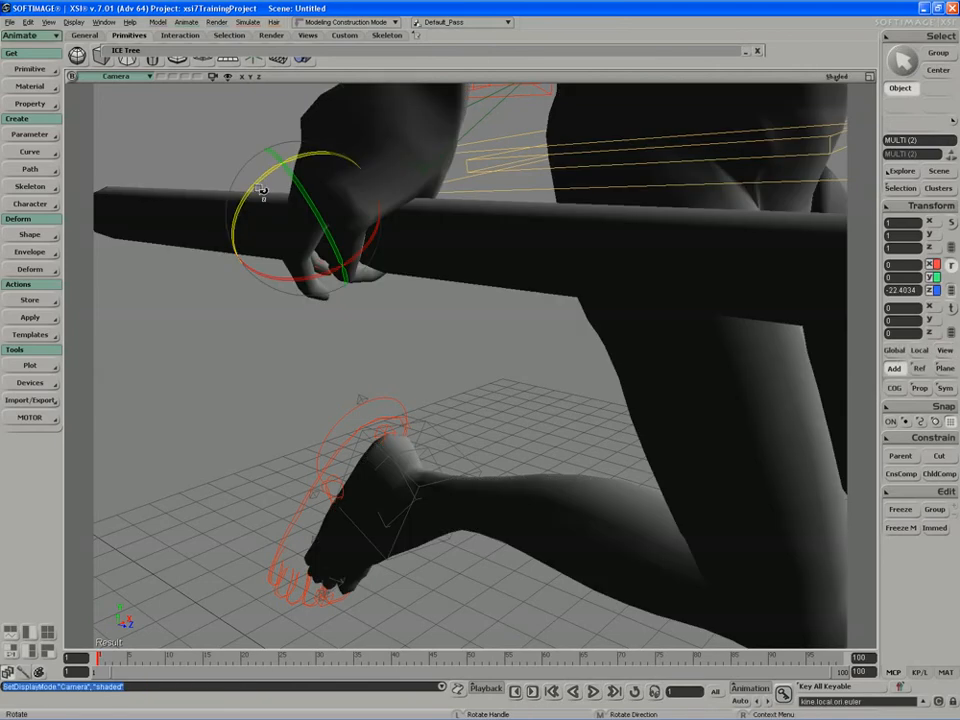
drag(261, 190, 249, 208)
Inspect both hands' grip on the spear from the side and front, and scrub the timeline back to frame 1.
key(s)
middle_drag(680, 128, 451, 205)
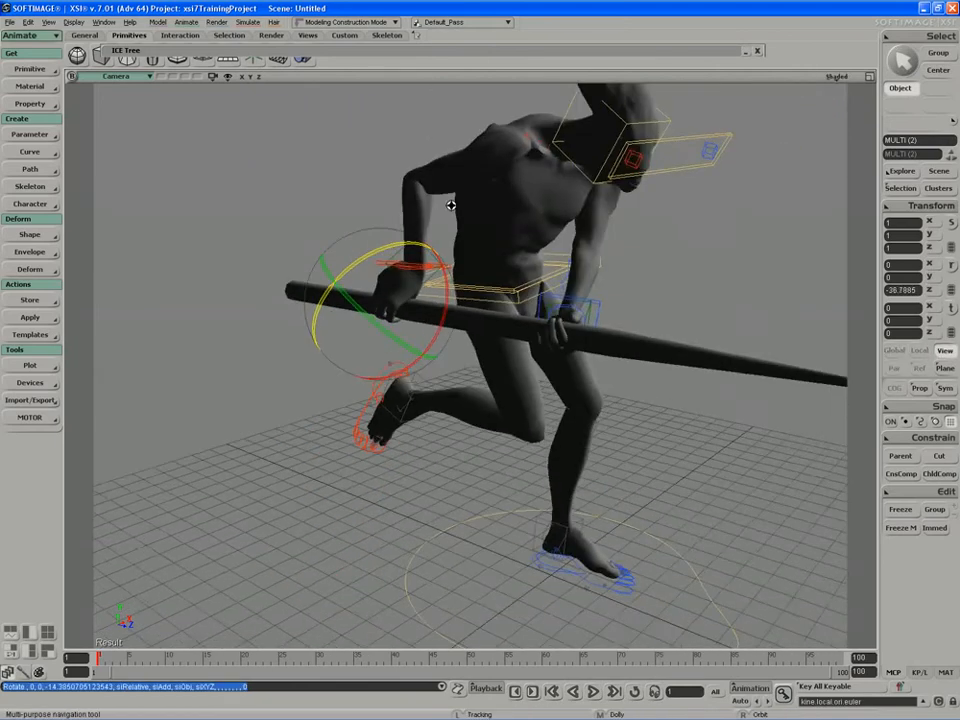
right_drag(451, 205, 384, 272)
drag(384, 272, 360, 285)
middle_drag(360, 285, 566, 181)
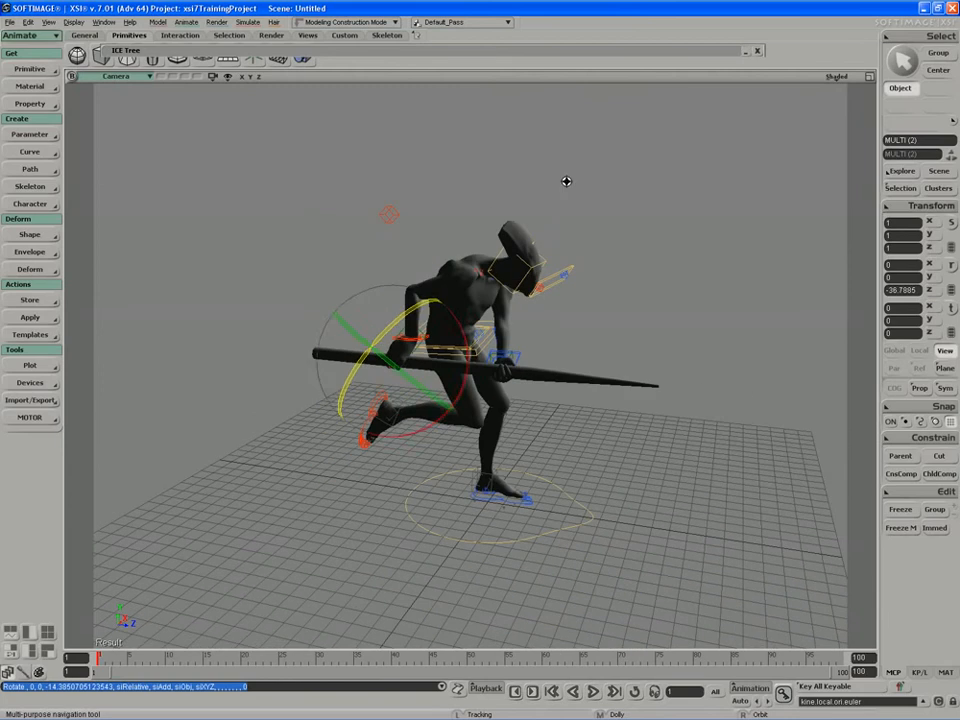
key(space)
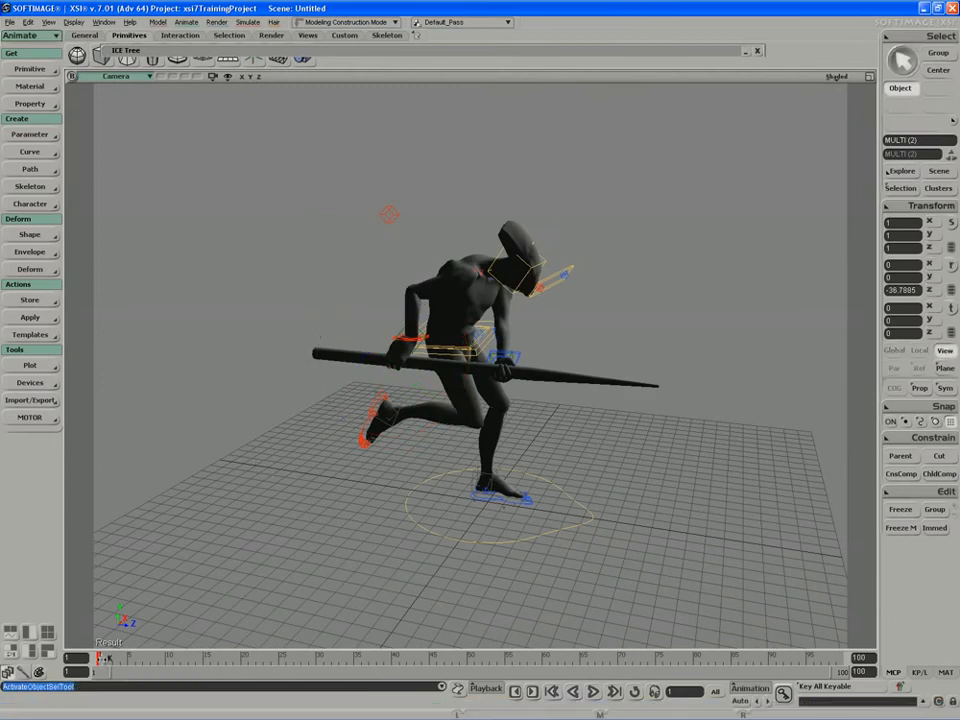
drag(107, 658, 78, 655)
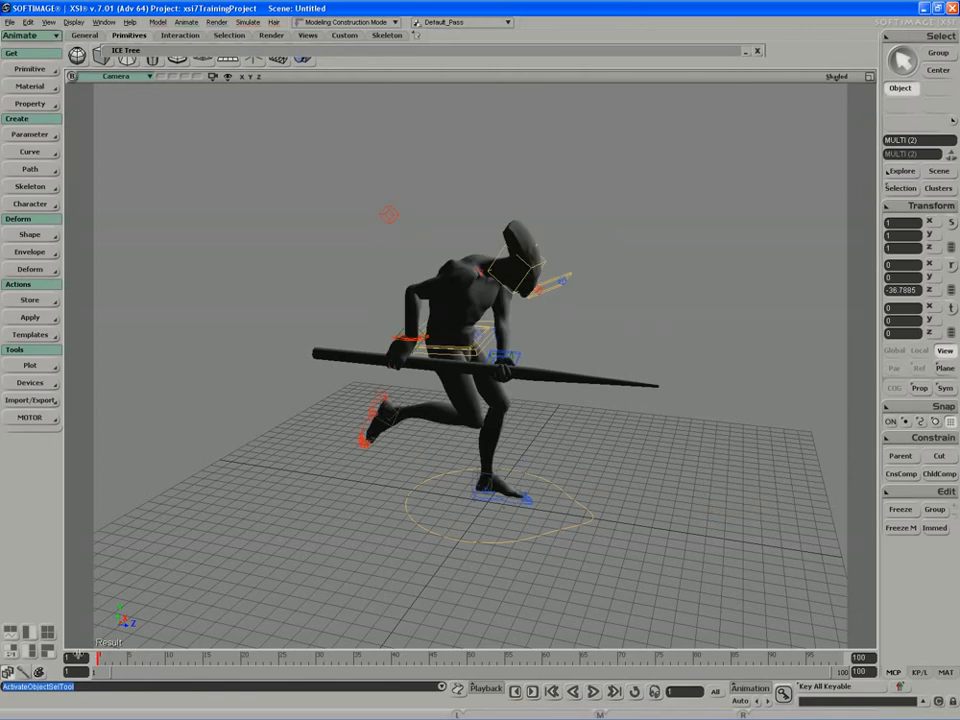
key(s)
right_drag(388, 549, 319, 544)
middle_drag(319, 544, 212, 534)
drag(212, 534, 213, 547)
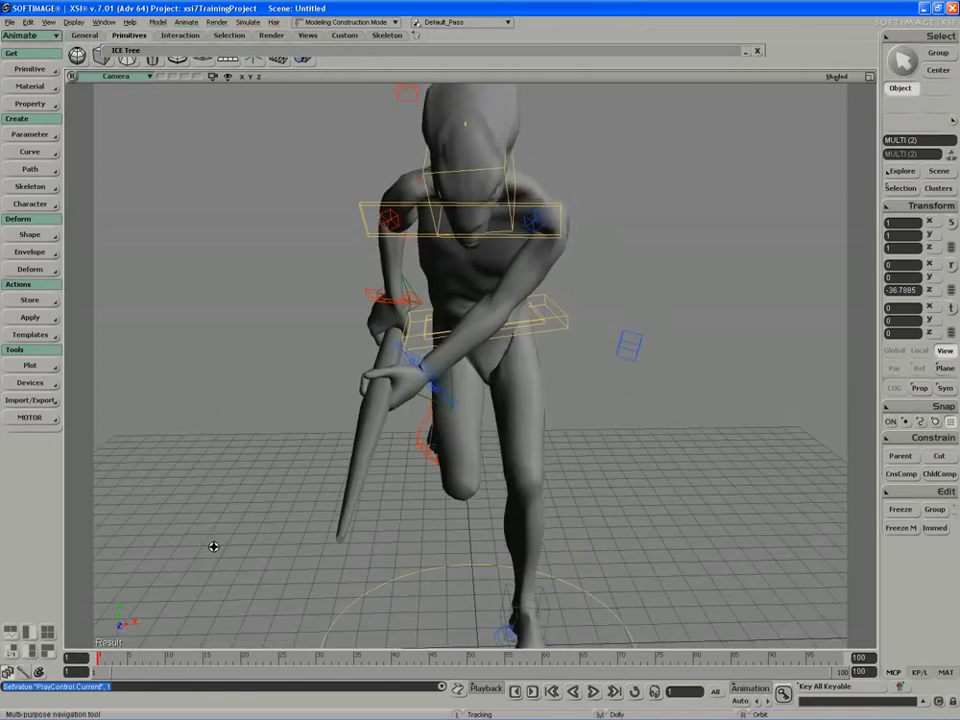
key(space)
key(s)
right_drag(371, 452, 382, 449)
Branch-select the spear, try moving it to test the hands following, and undo the move.
key(s)
right_drag(397, 376, 500, 397)
middle_click(410, 384)
key(v)
key(s)
drag(491, 394, 484, 378)
key(ctrl+z)
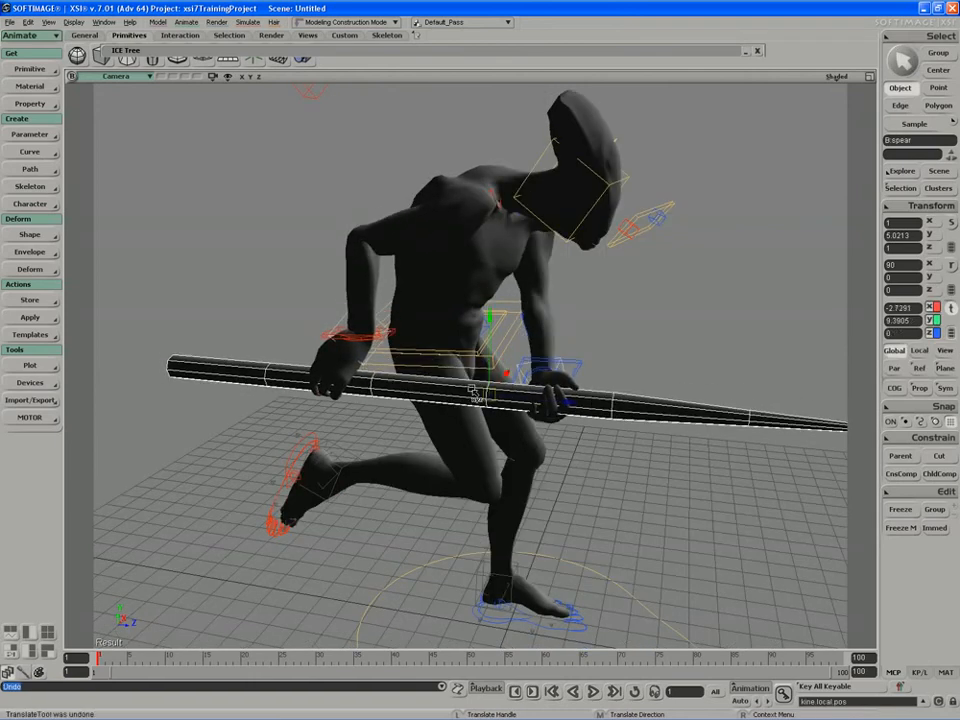
key(s)
middle_drag(459, 438, 463, 459)
drag(463, 459, 469, 467)
key(space)
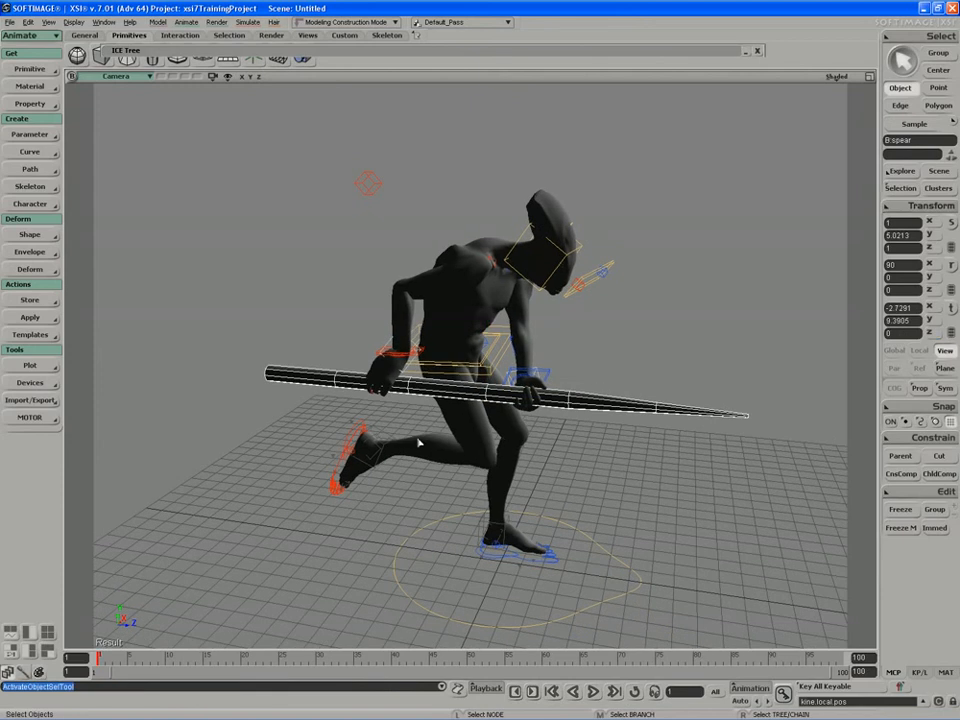
Create a polygon mesh cube primitive in the scene.
click(37, 69)
mouse_move(96, 86)
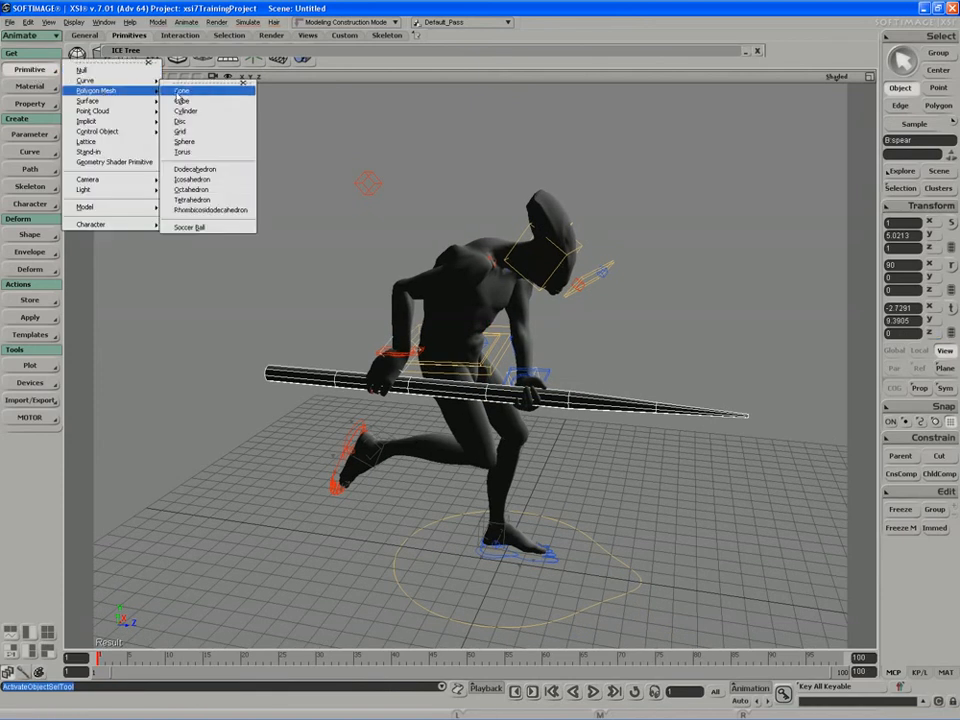
click(200, 98)
middle_drag(319, 450, 384, 426)
key(space)
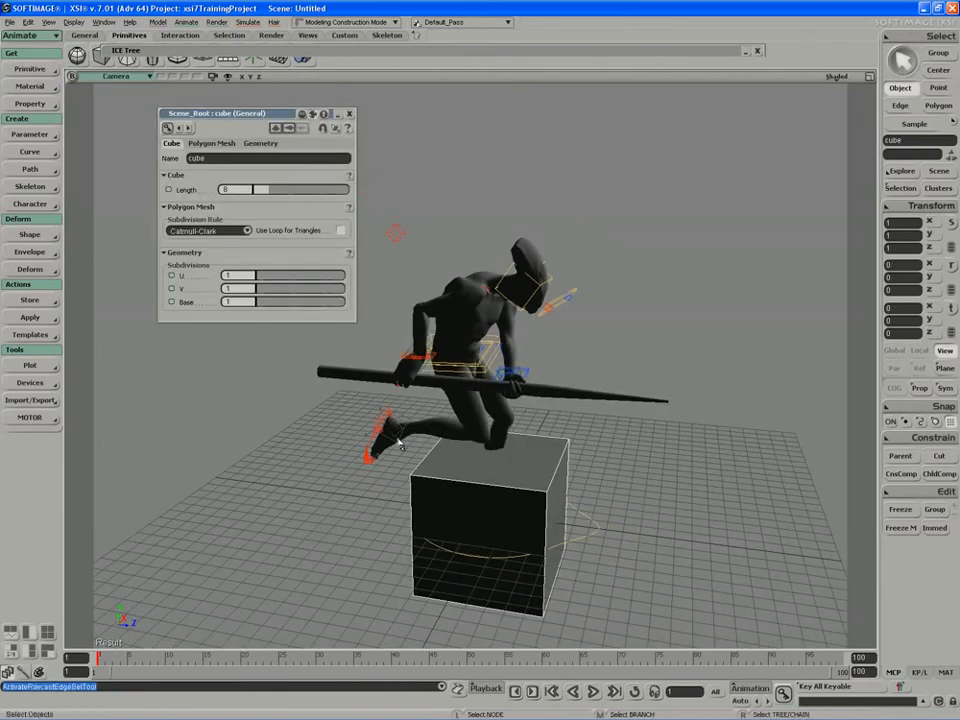
Select all of the cube's edges and extract them as a curve.
key(i)
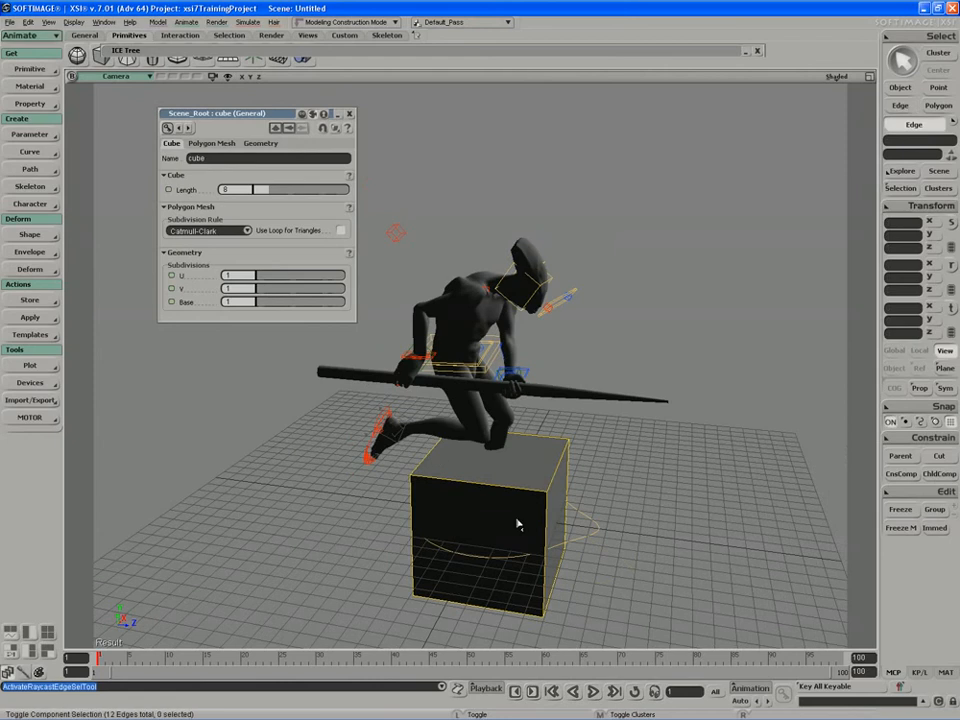
key(ctrl+a)
right_click(505, 511)
click(541, 476)
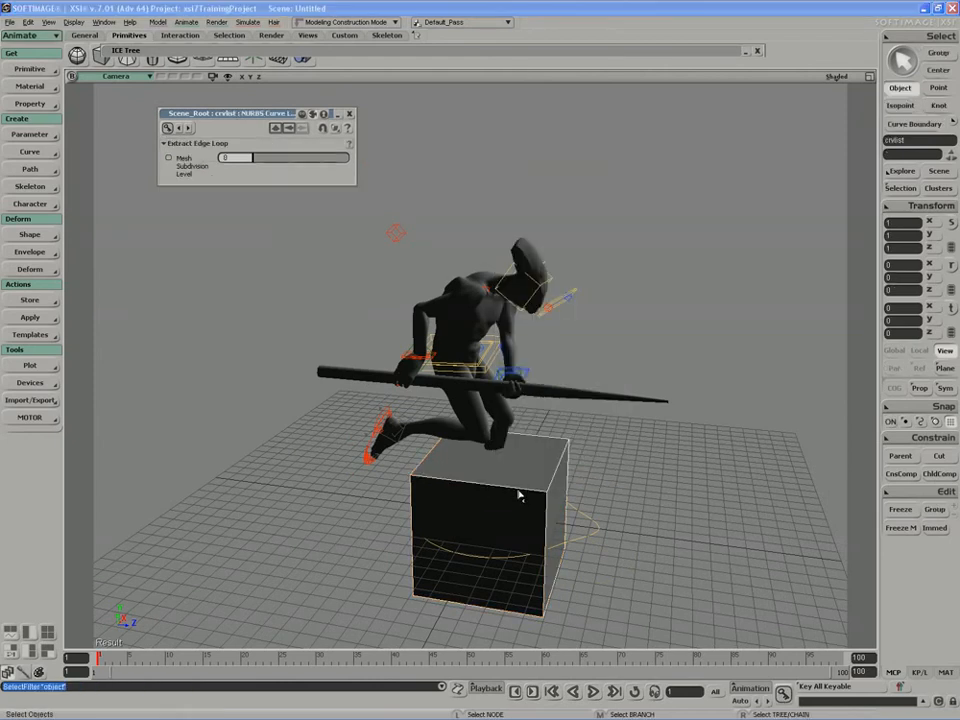
Freeze the extracted edge curve and delete the original cube.
click(901, 510)
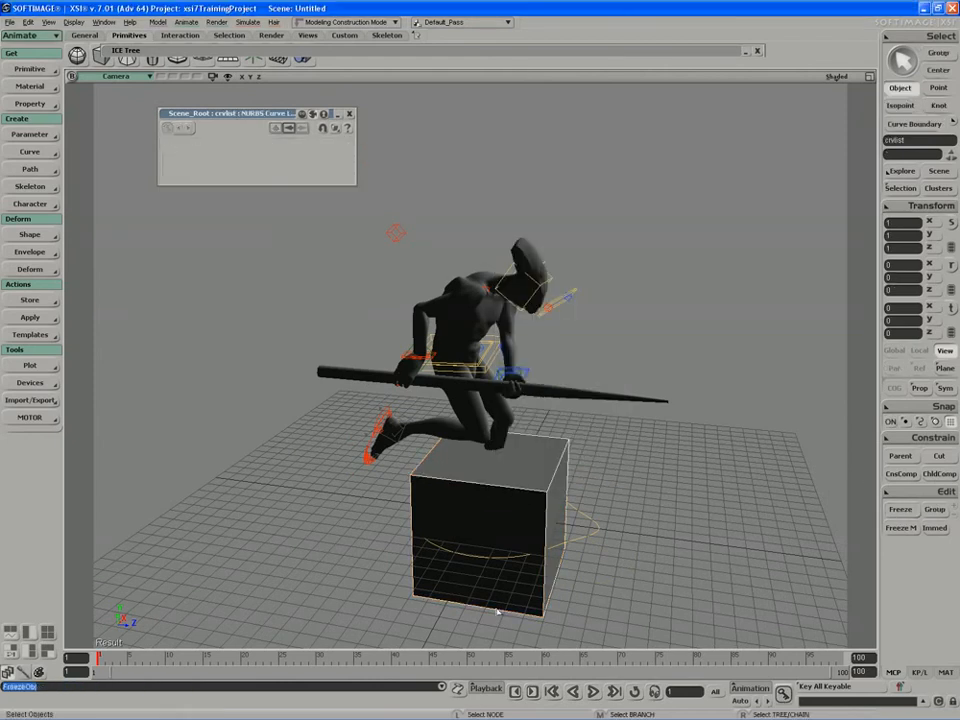
click(548, 608)
key(Delete)
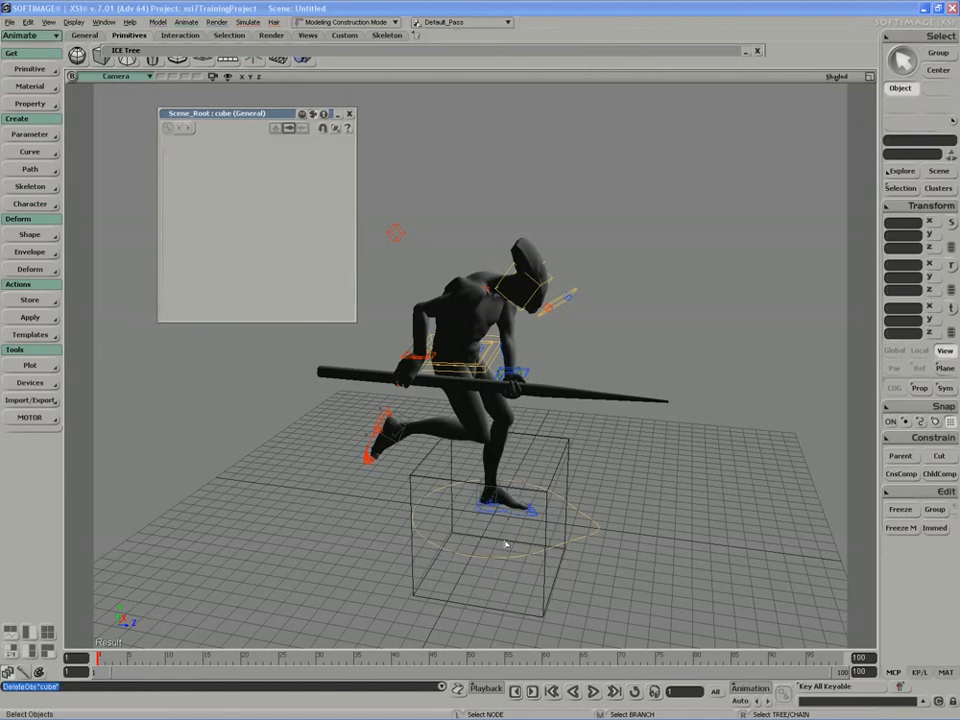
Select the box-shaped curve and match its translation to the spear.
click(454, 602)
key(s)
middle_drag(454, 602, 431, 587)
click(916, 208)
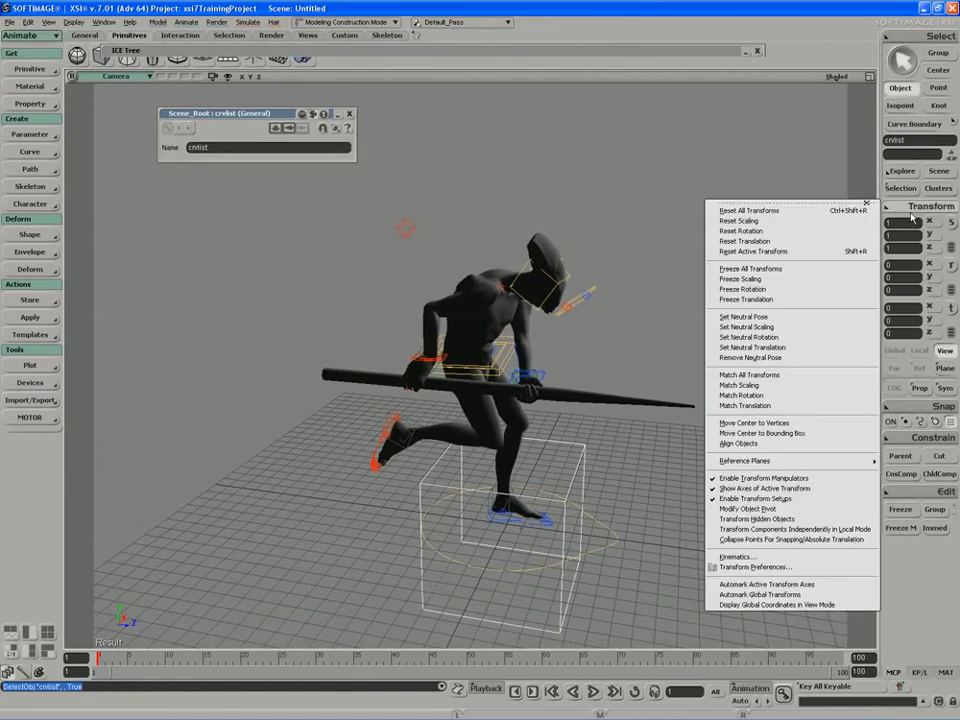
click(773, 405)
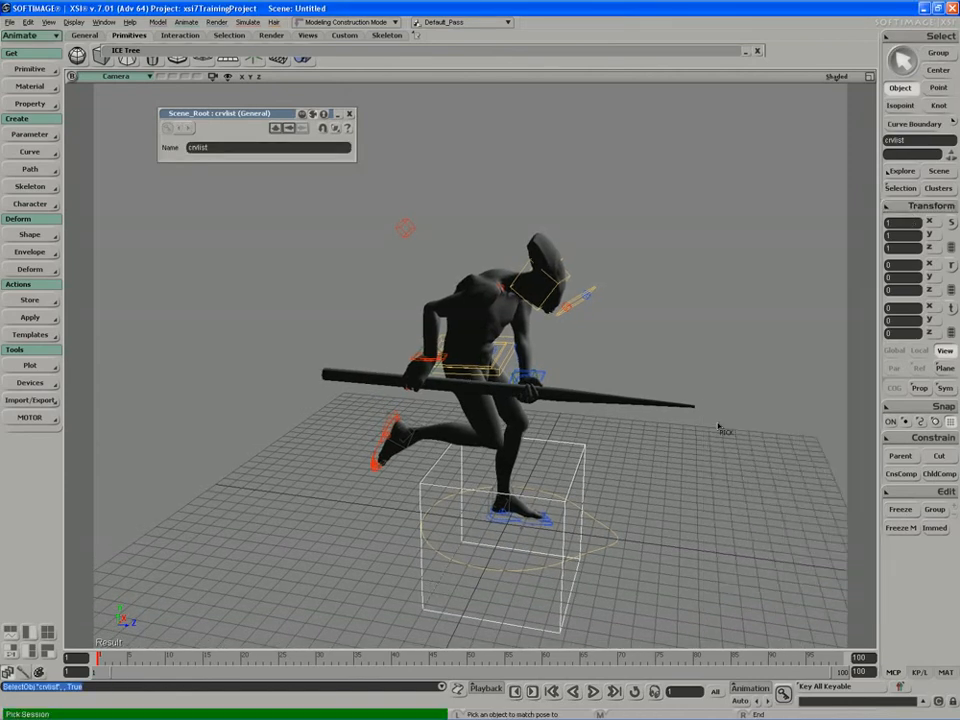
click(599, 410)
Scale the box curve to about 0.29 in X, 0.2 in Y and 2.76 in Z so it encloses the spear.
key(x)
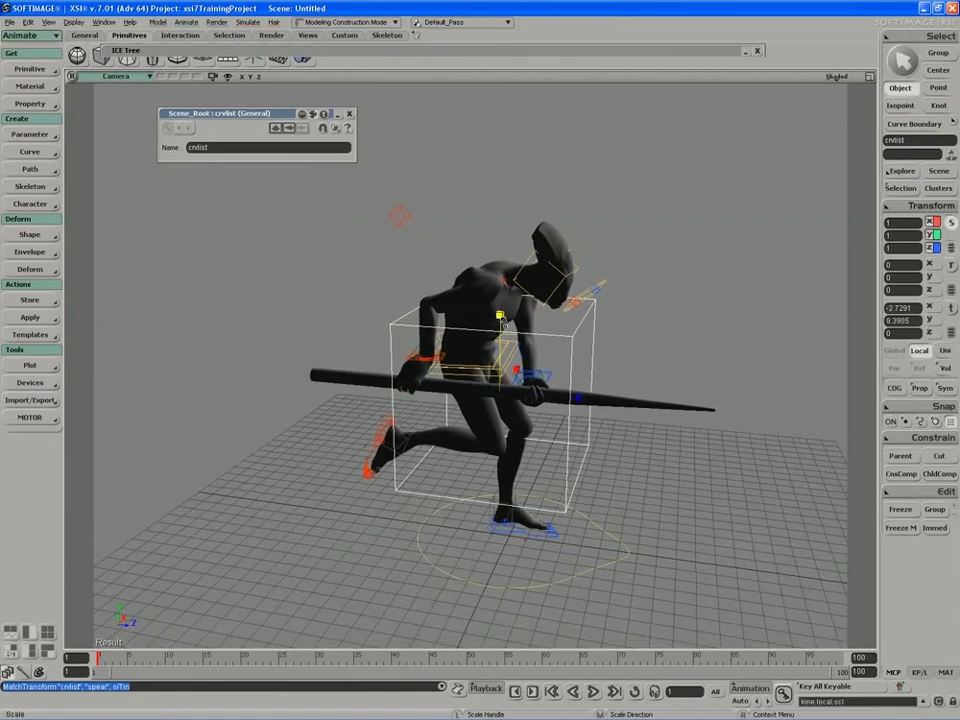
drag(500, 316, 442, 418)
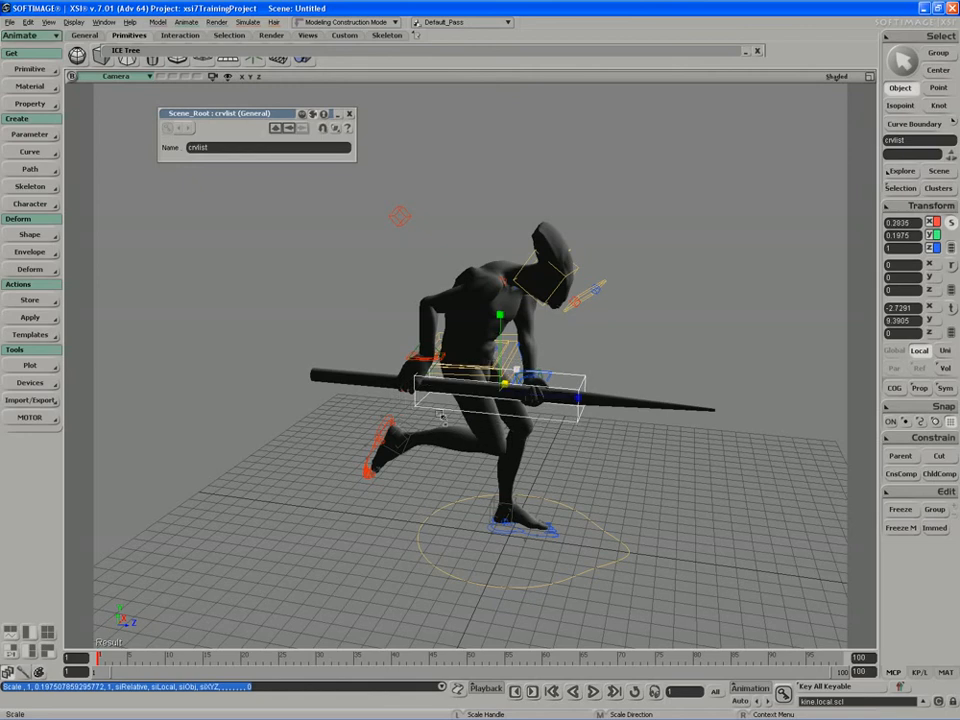
drag(547, 399, 769, 421)
key(s)
right_drag(769, 421, 559, 375)
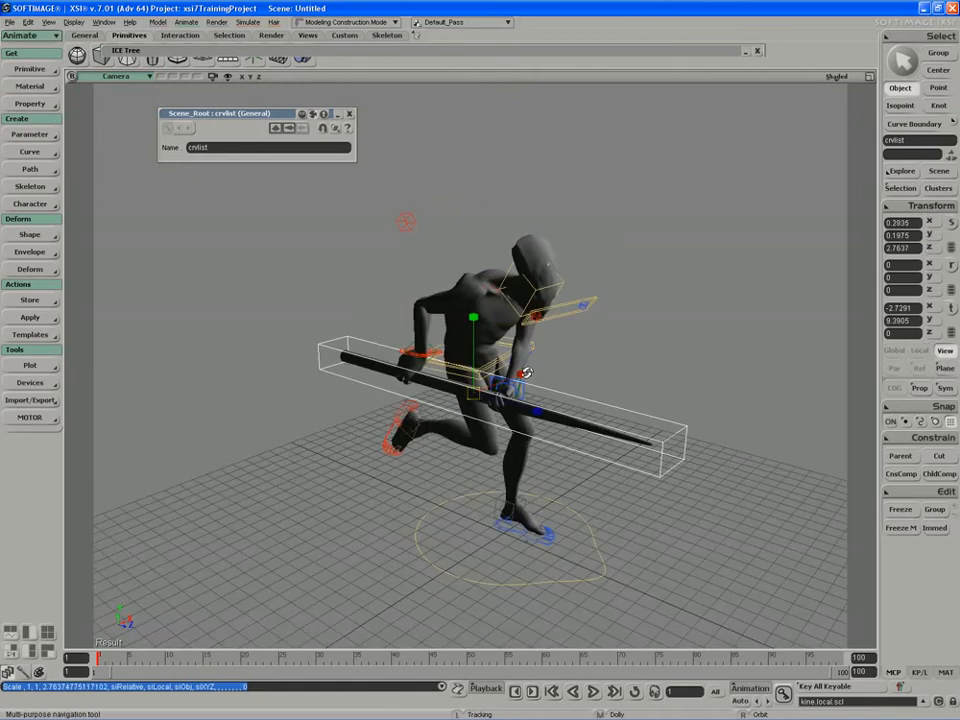
Rename the box-shaped curve around the spear to spearControl.
double_click(210, 148)
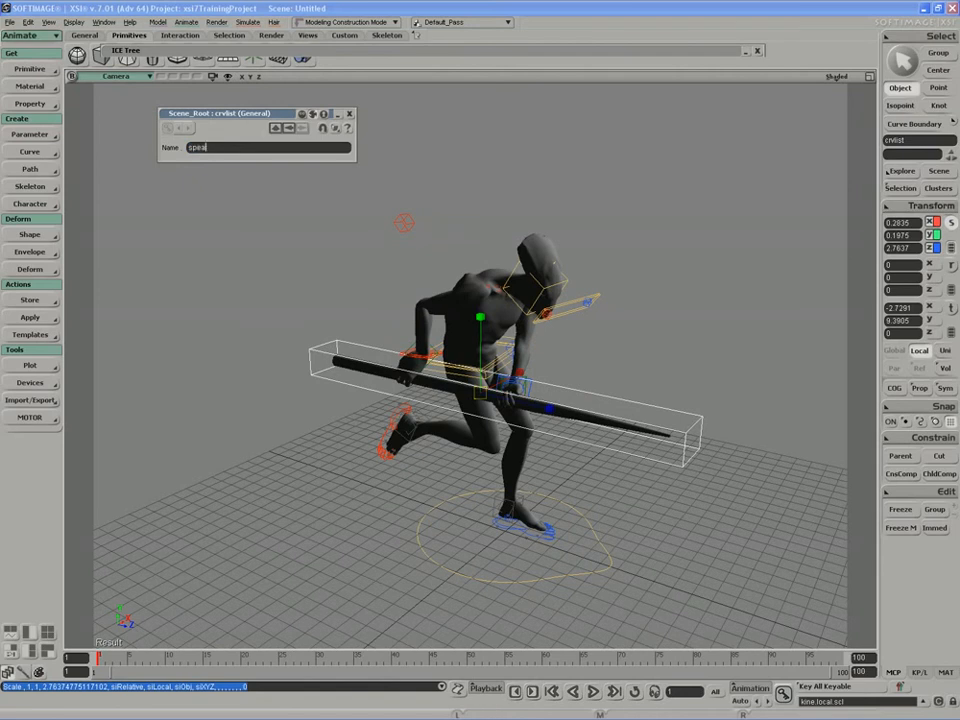
text(spearControl)
key(Return)
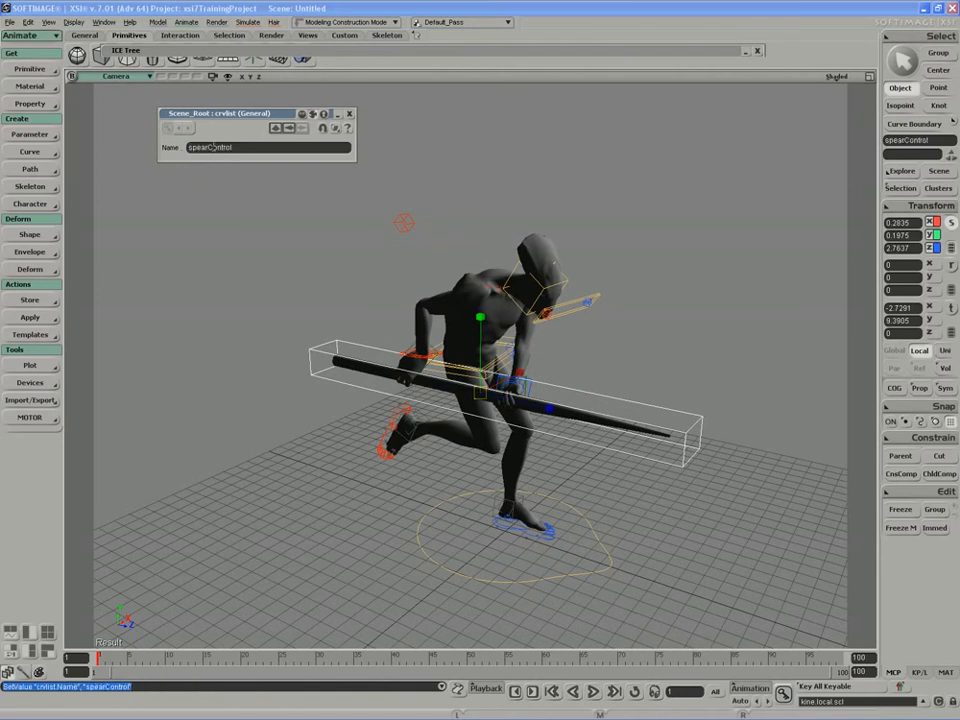
click(349, 114)
Select the spear and parent it under the spearControl curve.
key(s)
right_drag(342, 122, 273, 254)
key(space)
click(278, 415)
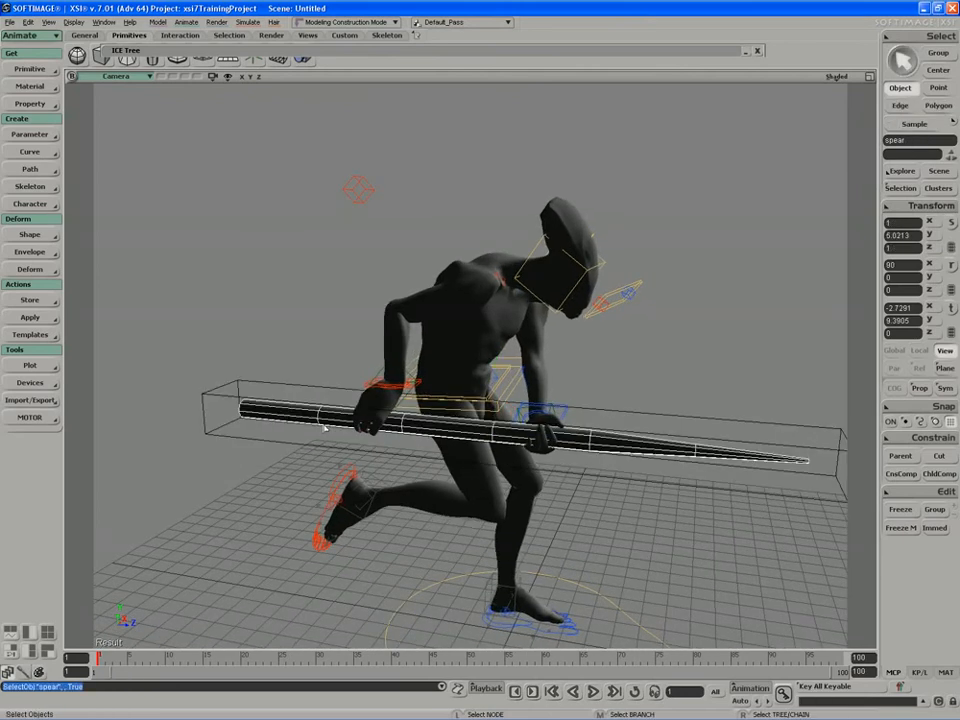
click(903, 459)
click(800, 440)
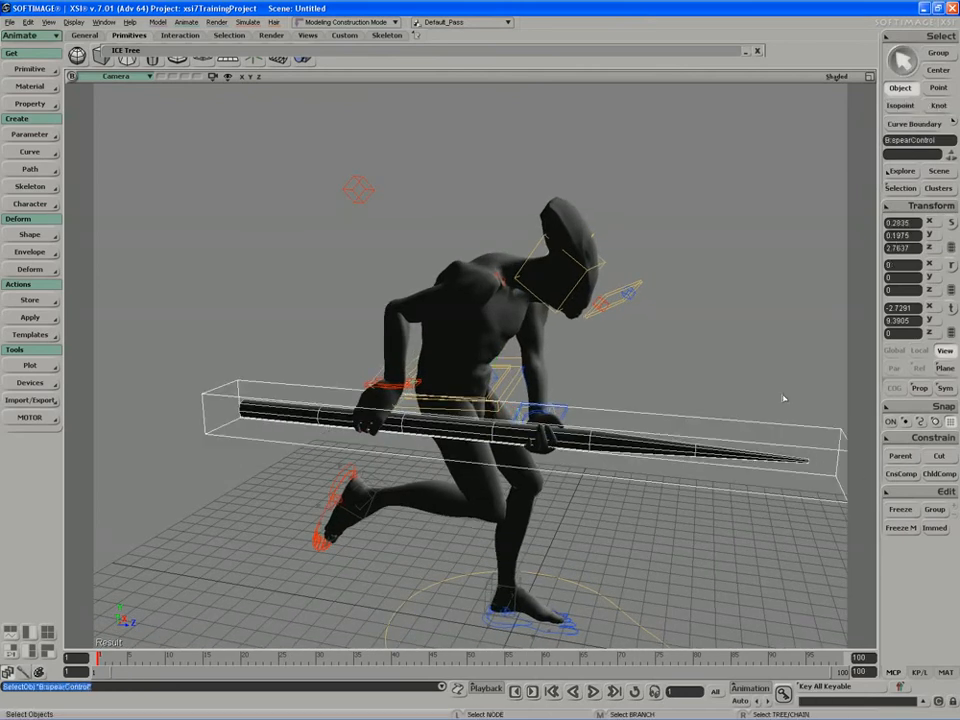
Parent the spearControl curve under the rig's yellow controller at the character's hips.
key(s)
right_drag(716, 441, 583, 420)
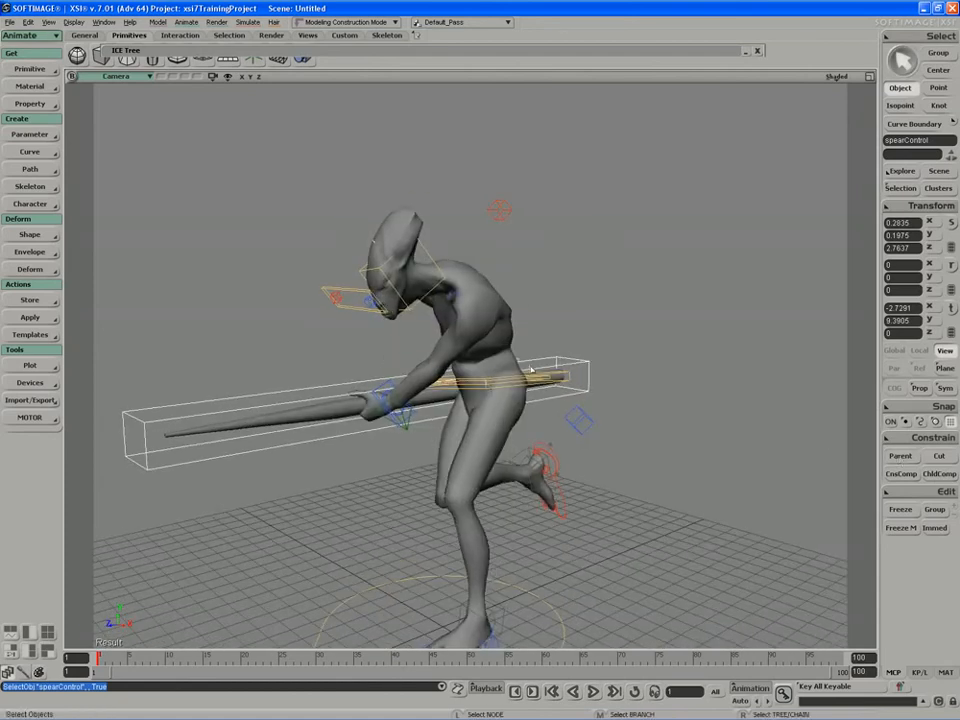
key(s)
right_drag(718, 414, 702, 430)
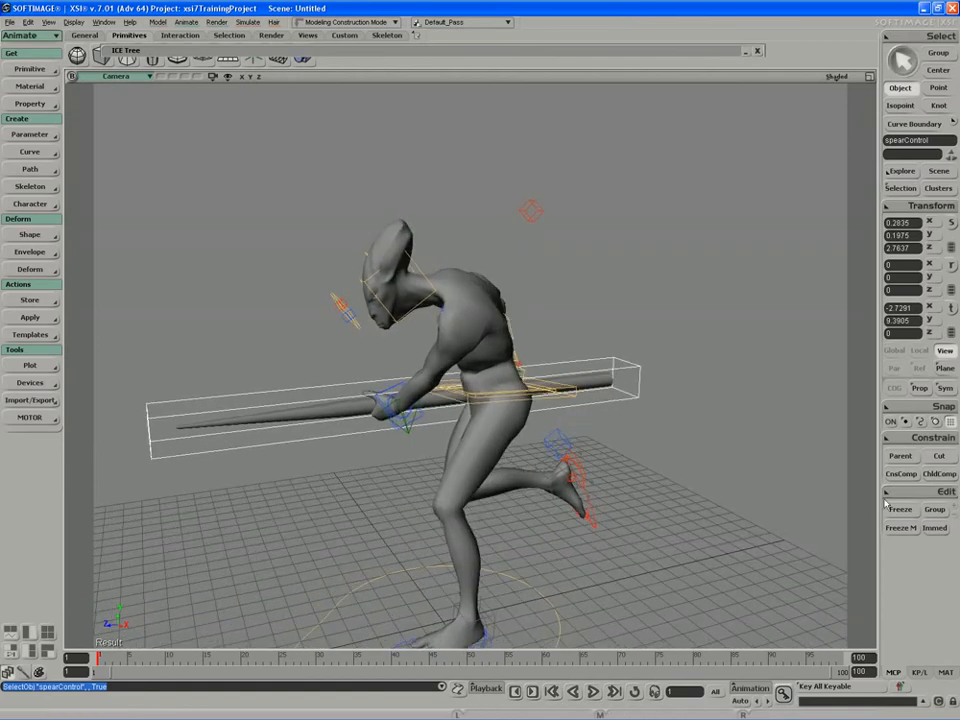
click(895, 458)
key(s)
right_drag(575, 408, 584, 381)
click(562, 405)
key(s)
click(241, 457)
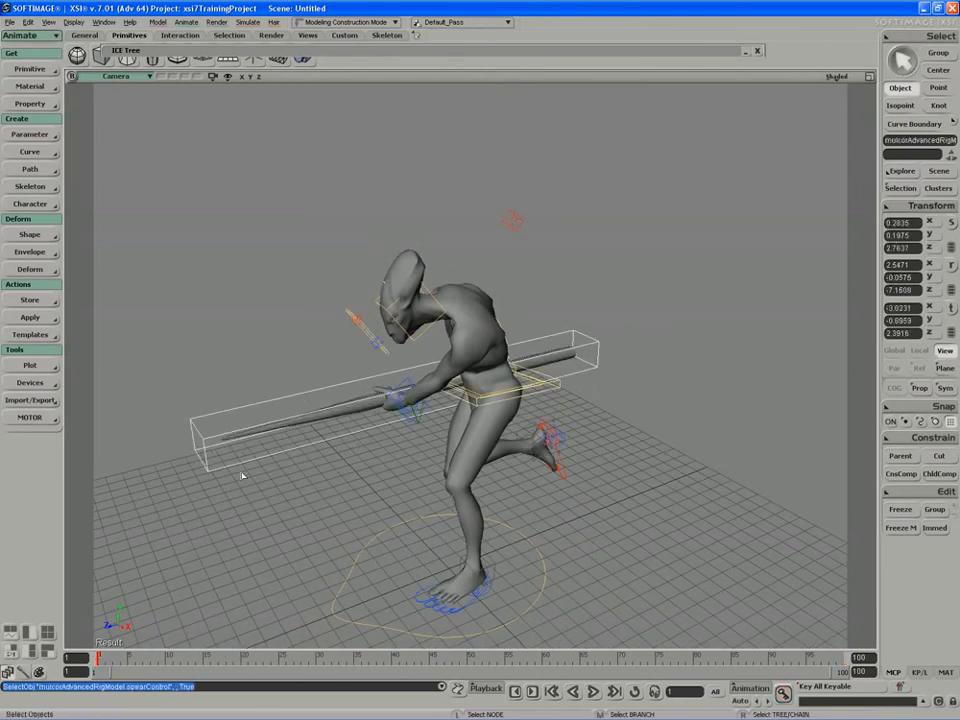
Select the whole rig hierarchy from its ground controller, scrub through its animation and return to frame 1.
right_click(379, 541)
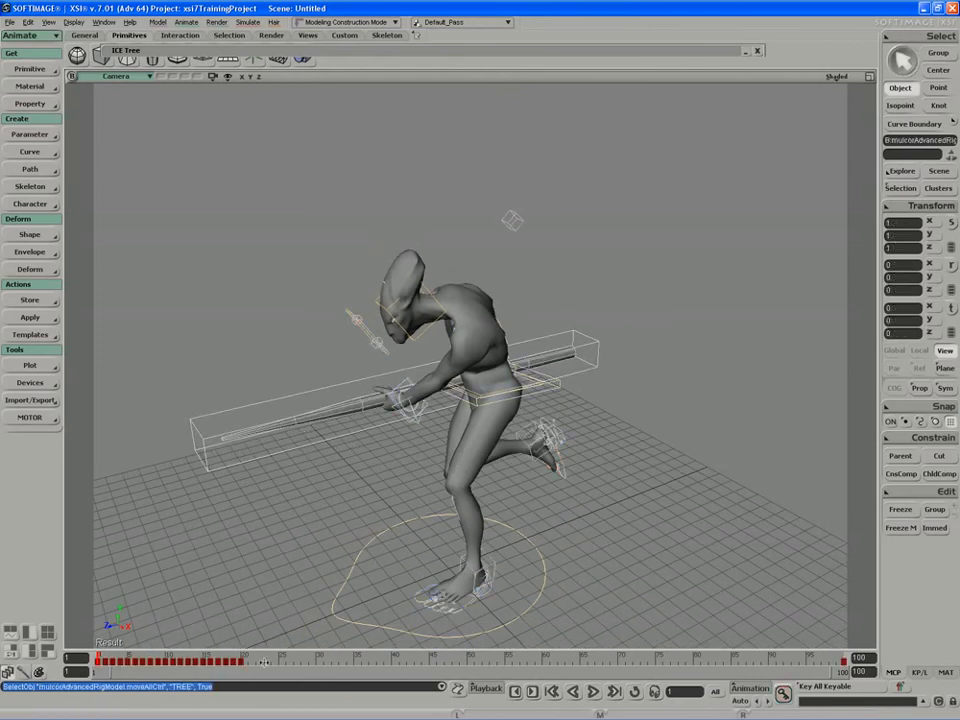
click(843, 657)
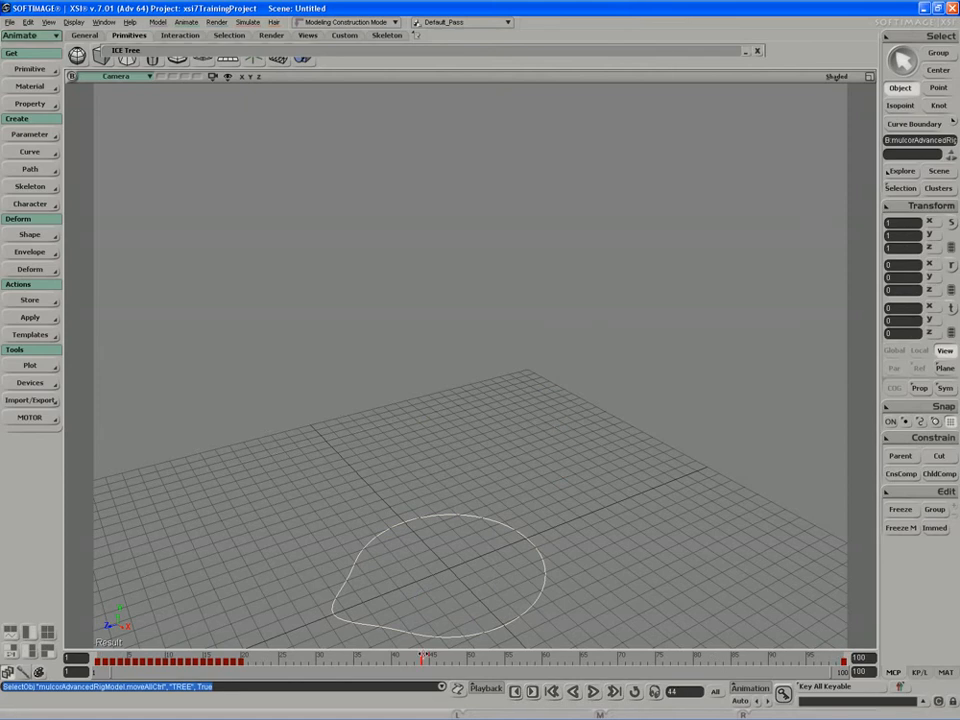
drag(201, 643, 97, 642)
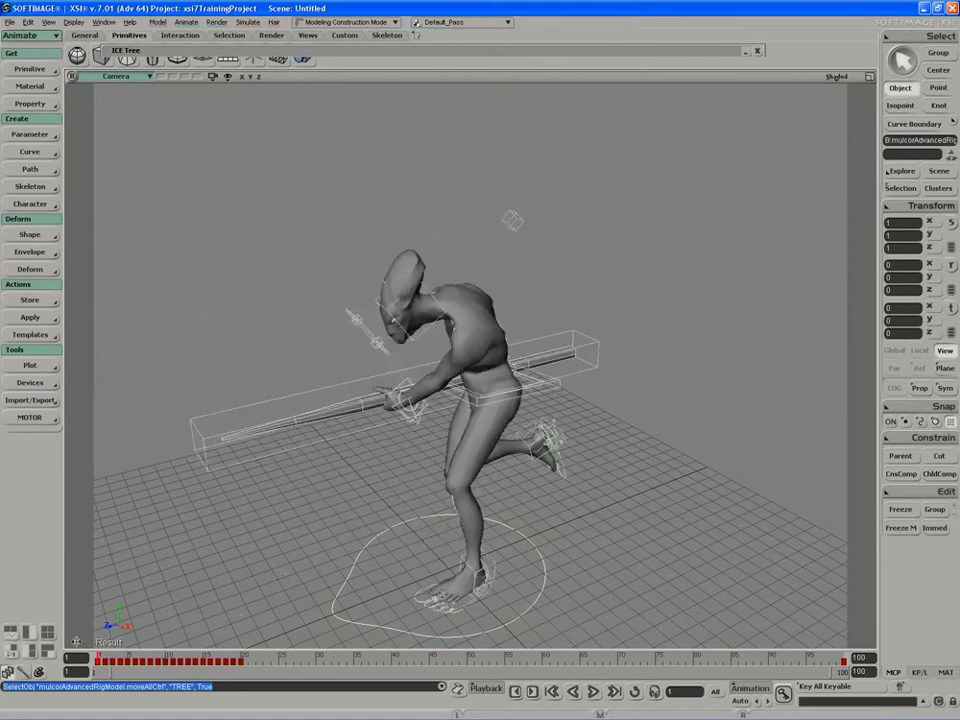
Examine the running character and the spear from the front and side around frame 1.
key(s)
drag(182, 556, 297, 517)
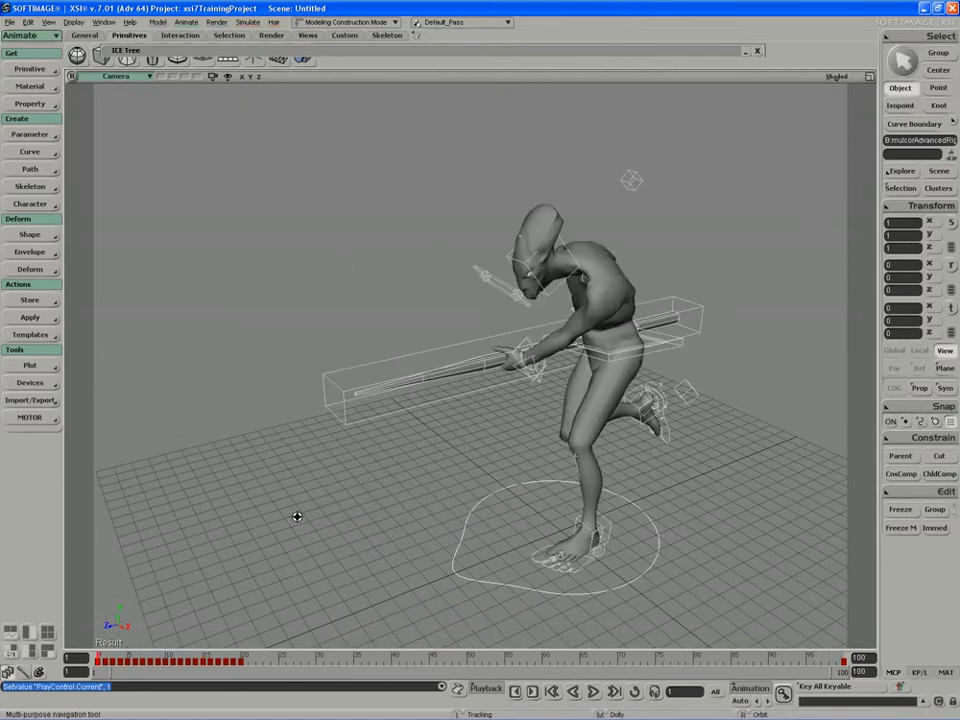
middle_drag(297, 517, 440, 435)
right_drag(440, 435, 531, 405)
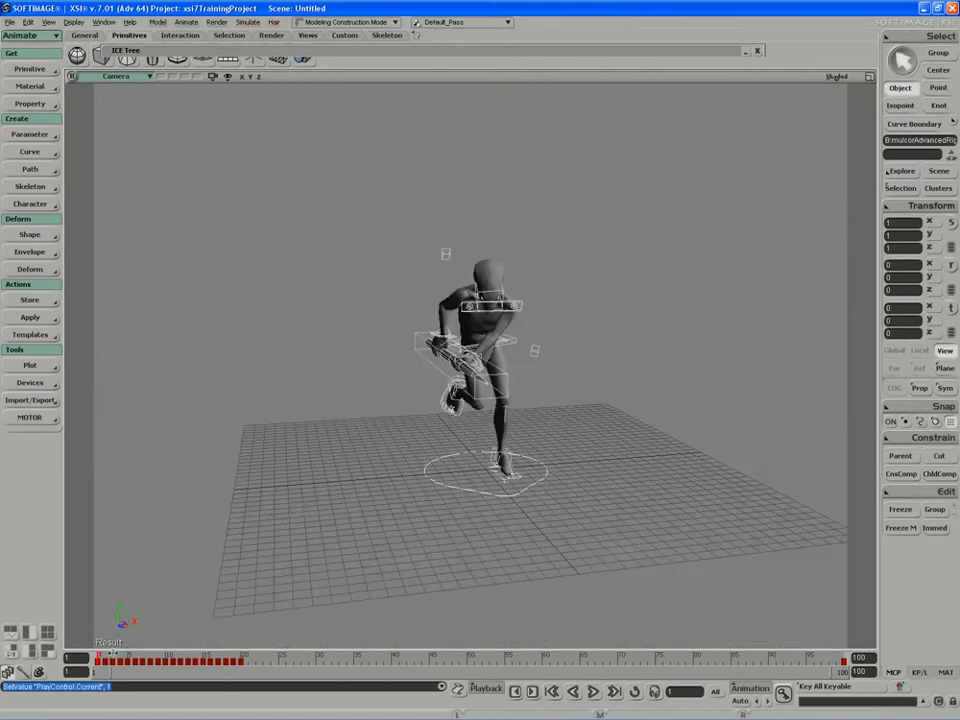
mouse_move(98, 657)
mouse_down()
mouse_move(245, 657)
mouse_move(105, 657)
mouse_move(215, 648)
mouse_move(98, 647)
mouse_up()
scroll(281, 588, down, 4)
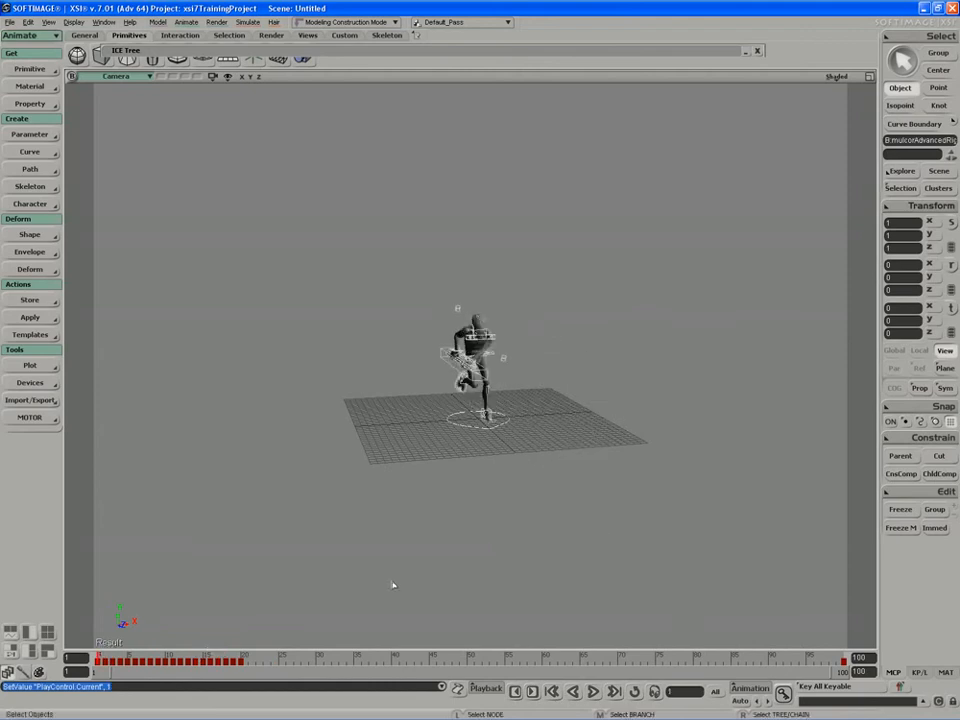
key(s)
right_drag(392, 583, 345, 557)
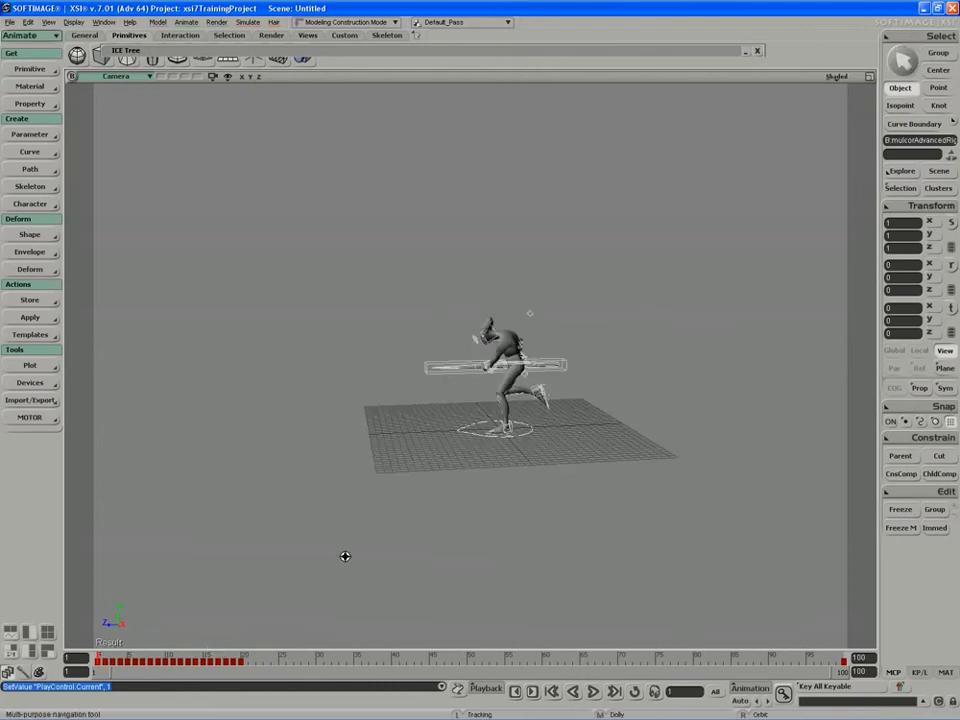
middle_drag(345, 557, 323, 574)
right_drag(323, 574, 224, 593)
drag(100, 647, 69, 645)
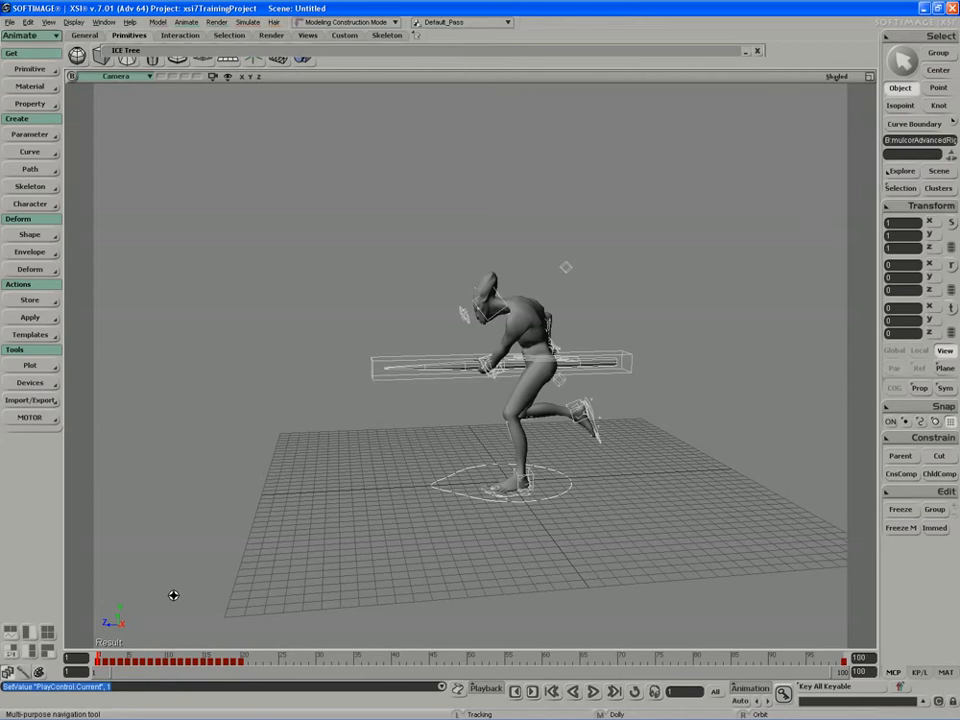
right_drag(320, 532, 300, 523)
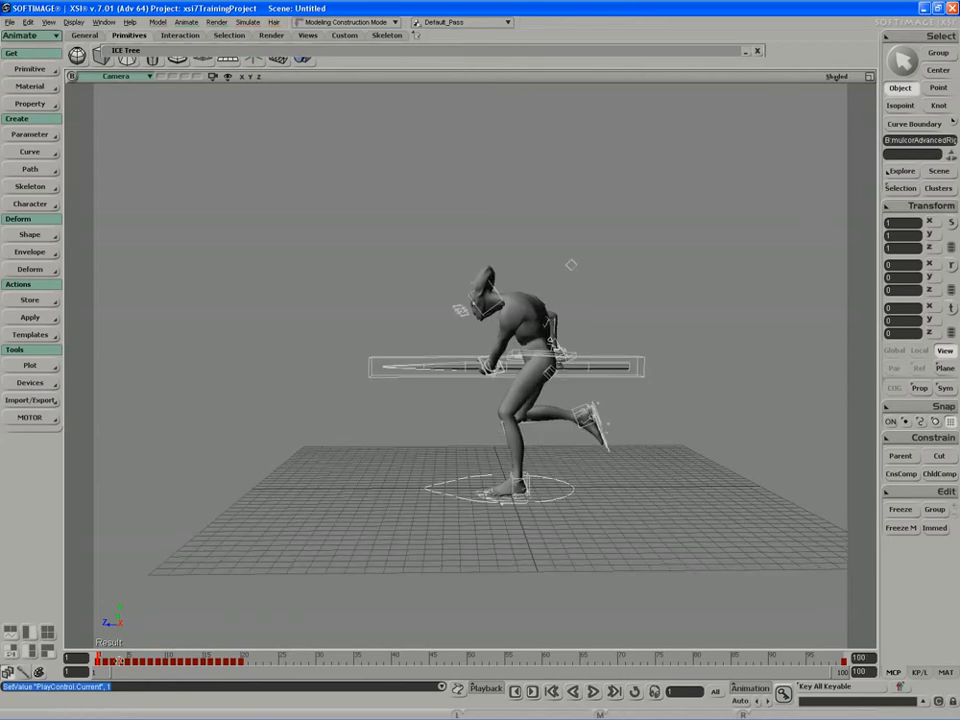
mouse_move(103, 658)
mouse_down()
mouse_move(238, 657)
mouse_move(97, 658)
mouse_up()
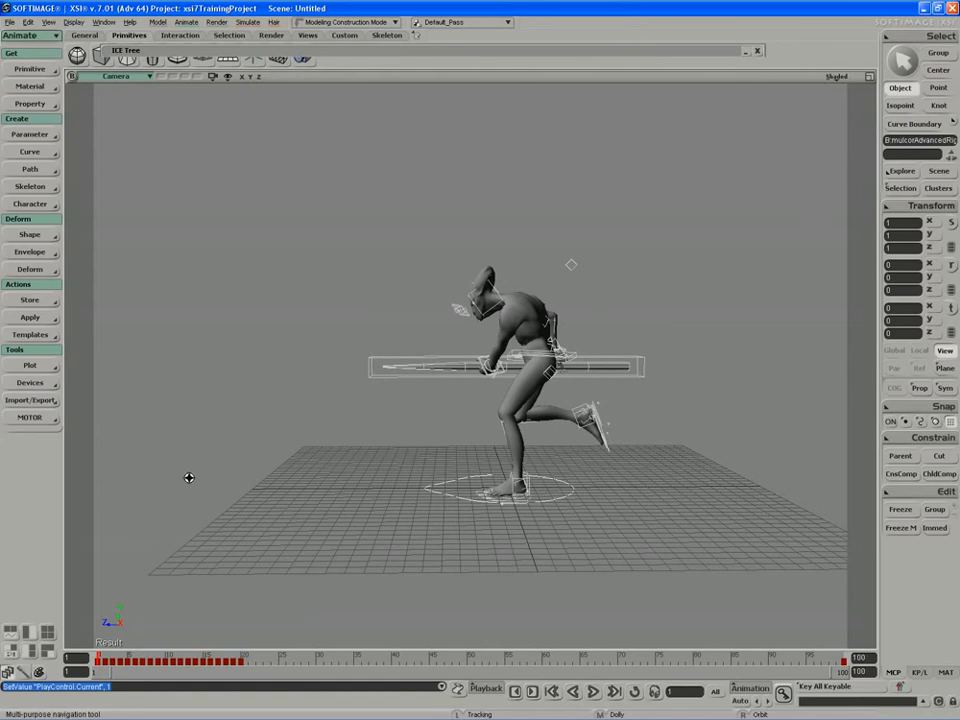
key(space)
key(s)
drag(455, 499, 440, 471)
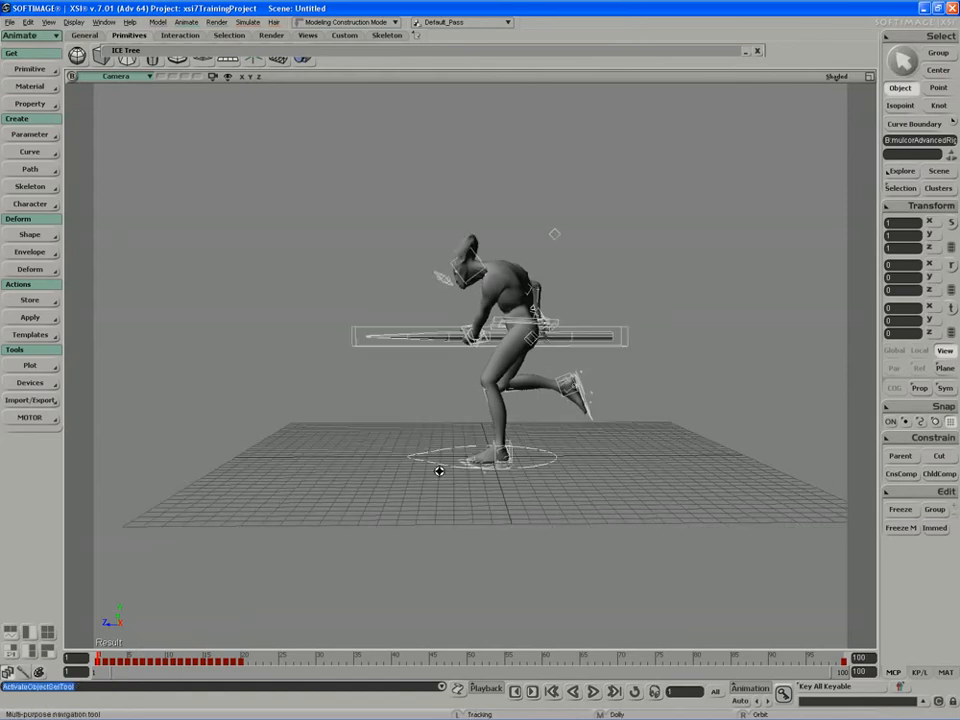
middle_drag(440, 471, 410, 502)
key(s)
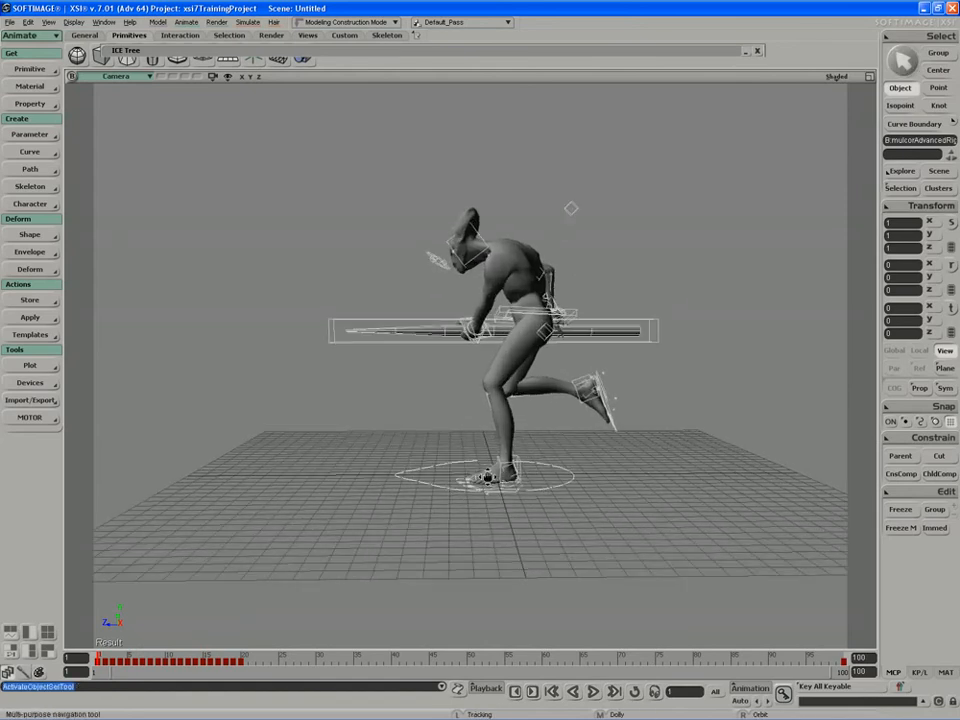
middle_drag(470, 488, 439, 492)
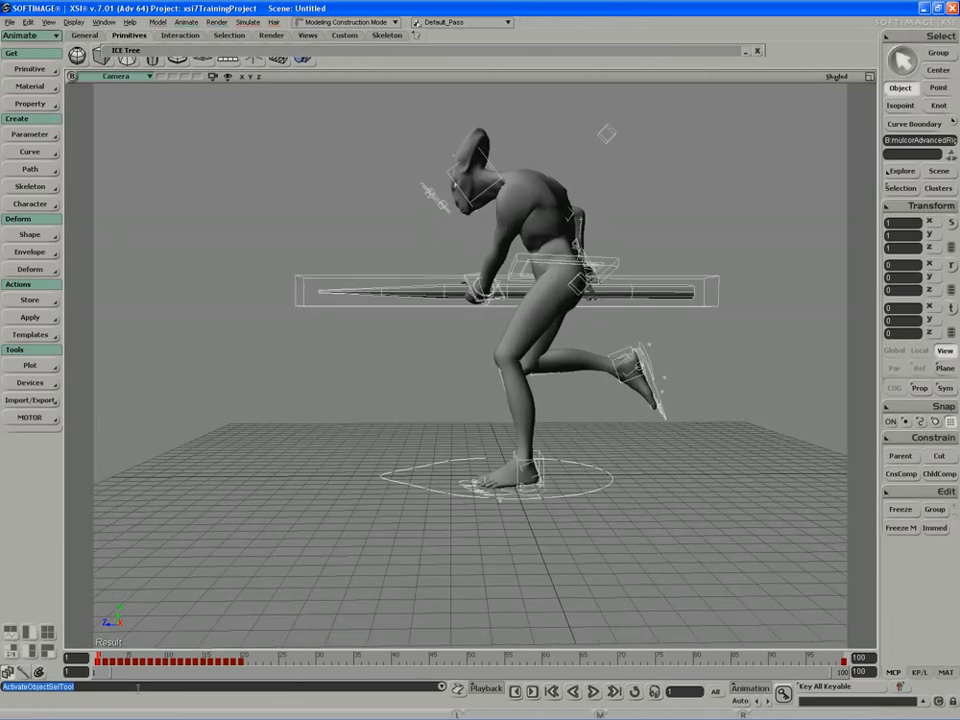
mouse_move(100, 658)
mouse_down()
mouse_move(207, 650)
mouse_move(97, 657)
mouse_up()
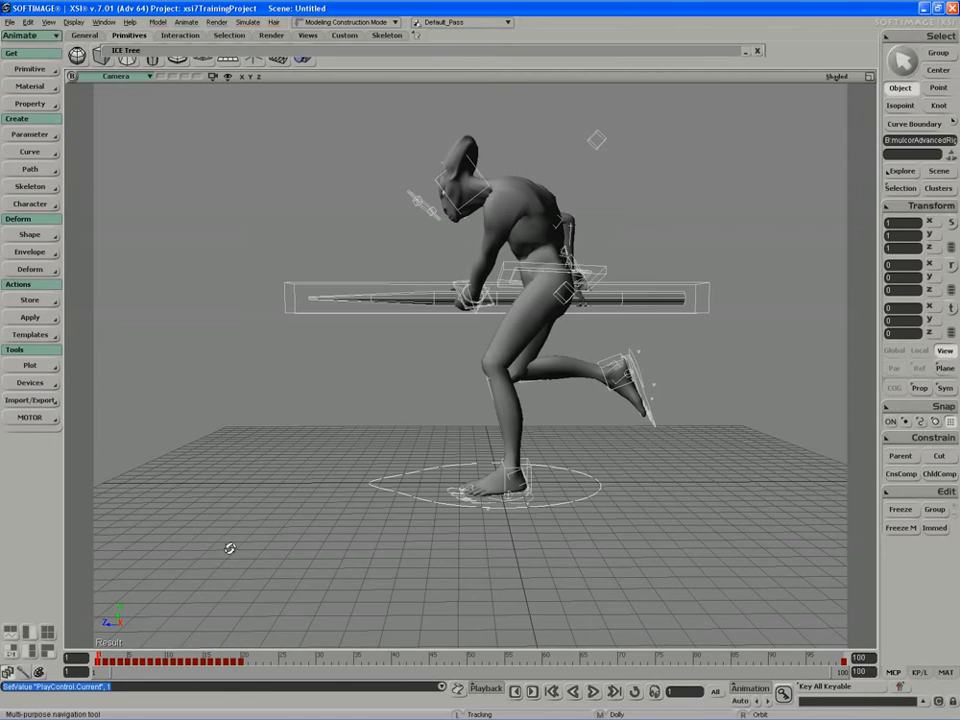
Create a null and place it at the toes of the planted foot, about X 1.1, Y 0 and Z 1.96.
click(34, 70)
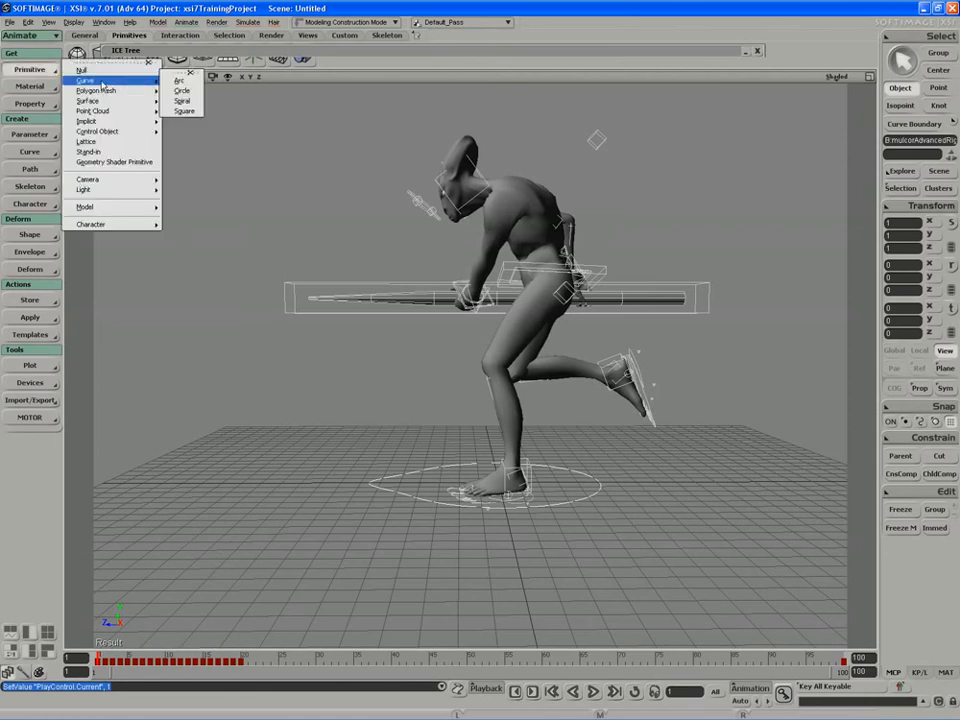
click(80, 71)
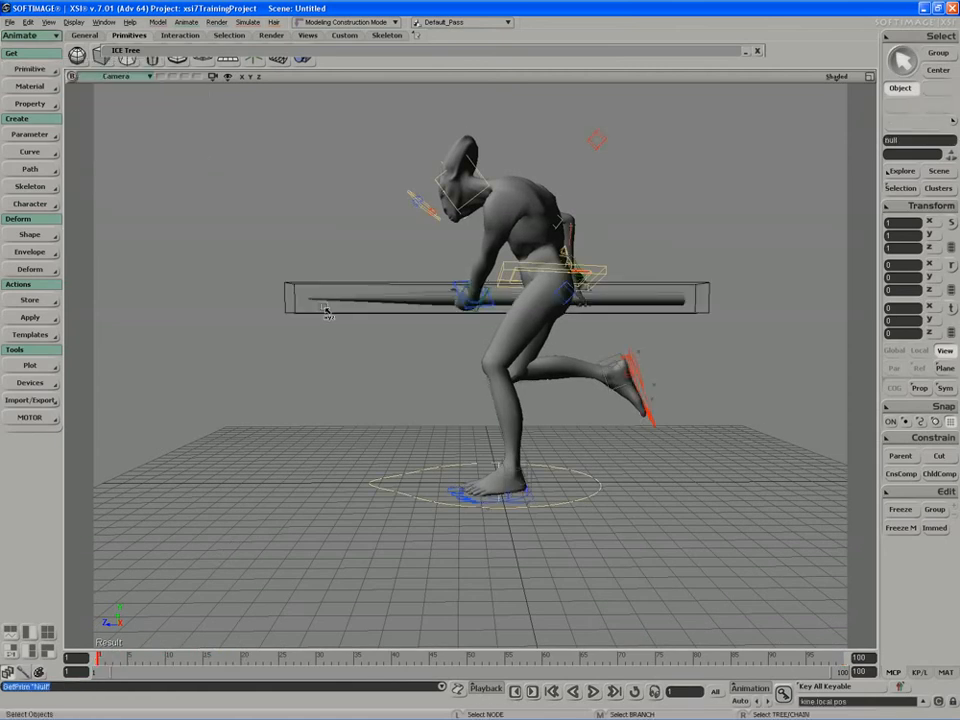
key(v)
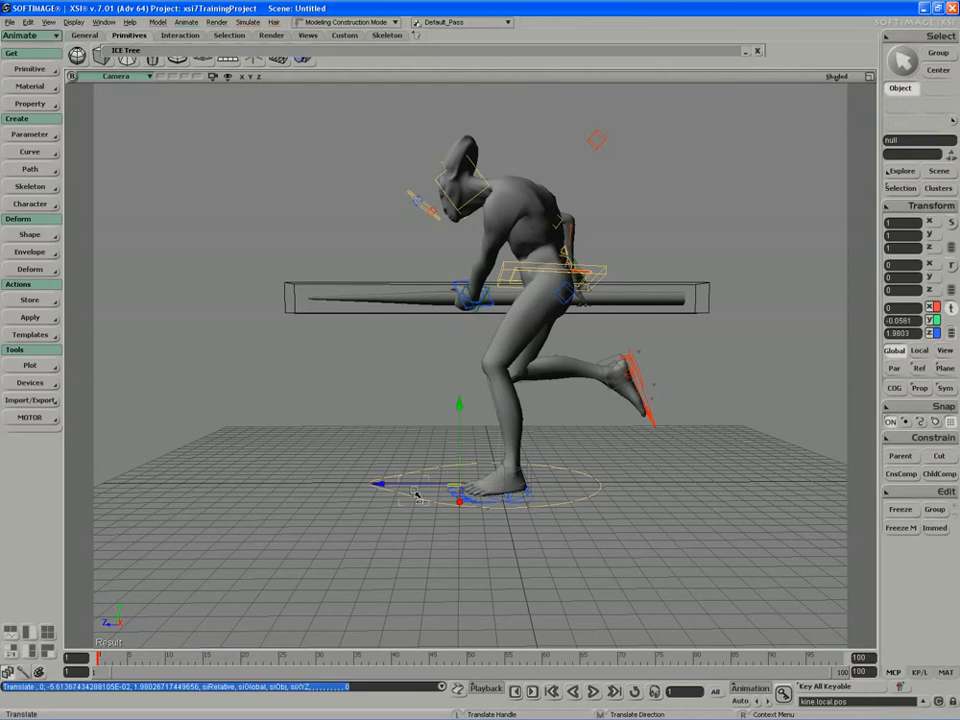
key(ctrl+z)
key(s)
middle_drag(452, 485, 345, 474)
drag(345, 474, 343, 409)
right_drag(343, 409, 464, 433)
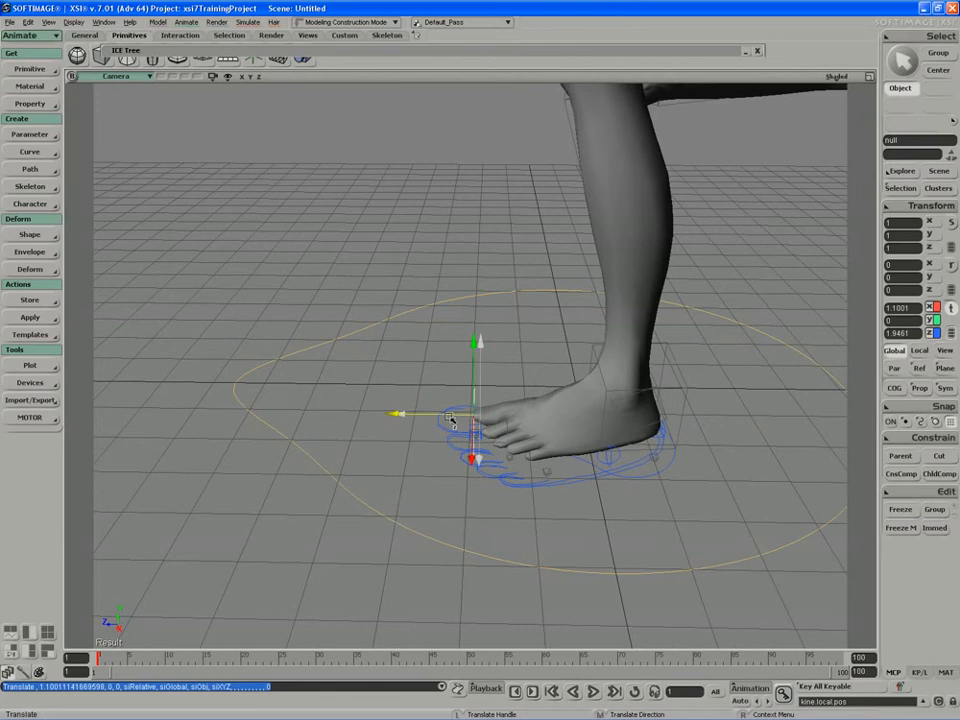
drag(449, 416, 448, 416)
key(s)
right_drag(448, 416, 433, 432)
key(space)
Set the null's primary display icon to Box.
key(Return)
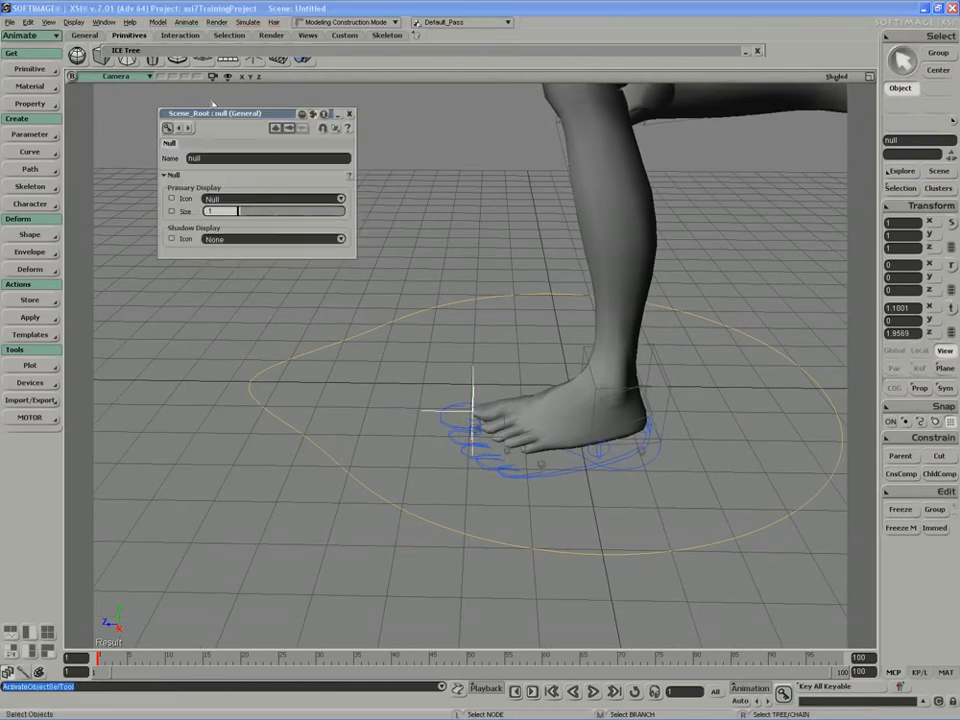
click(240, 200)
click(246, 224)
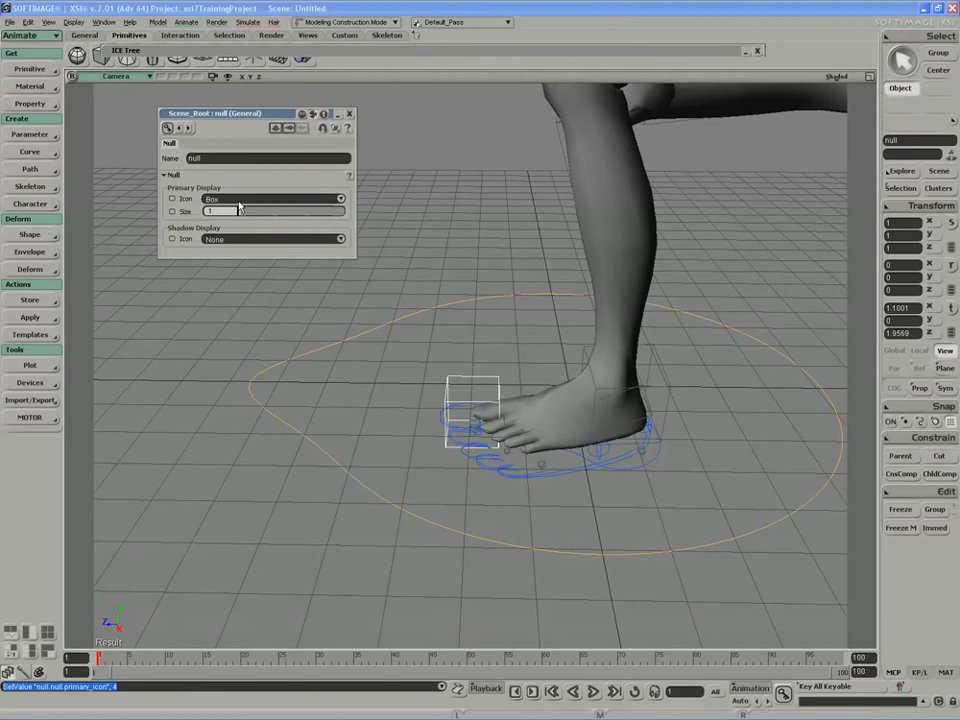
click(349, 116)
Duplicate the box null and give the copy a Rings icon with a size of 0.463.
key(ctrl+d)
key(Return)
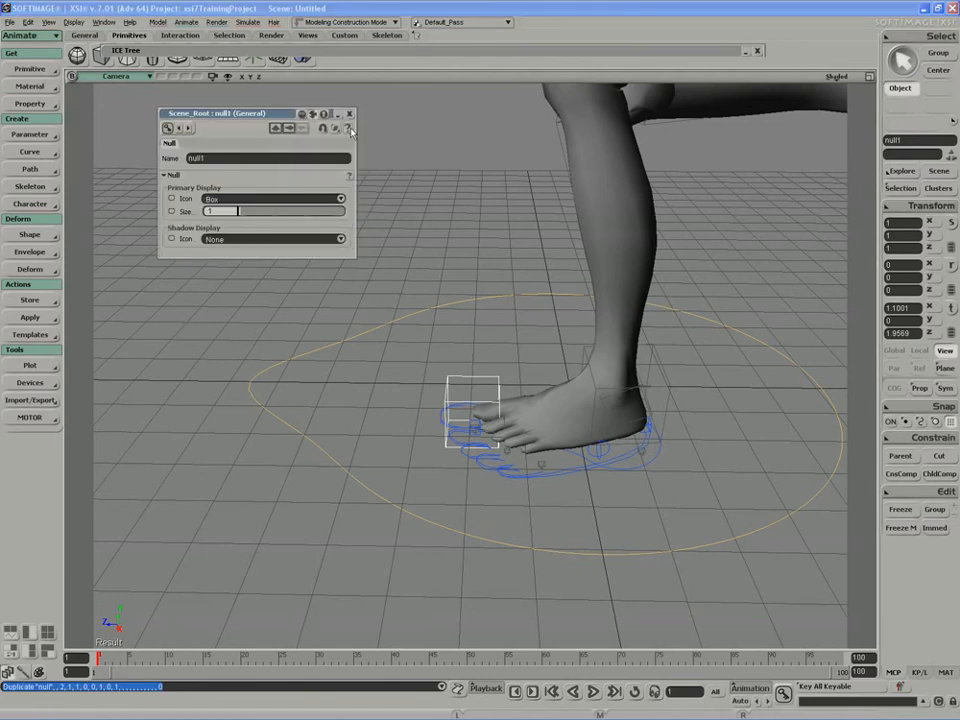
click(238, 199)
click(237, 184)
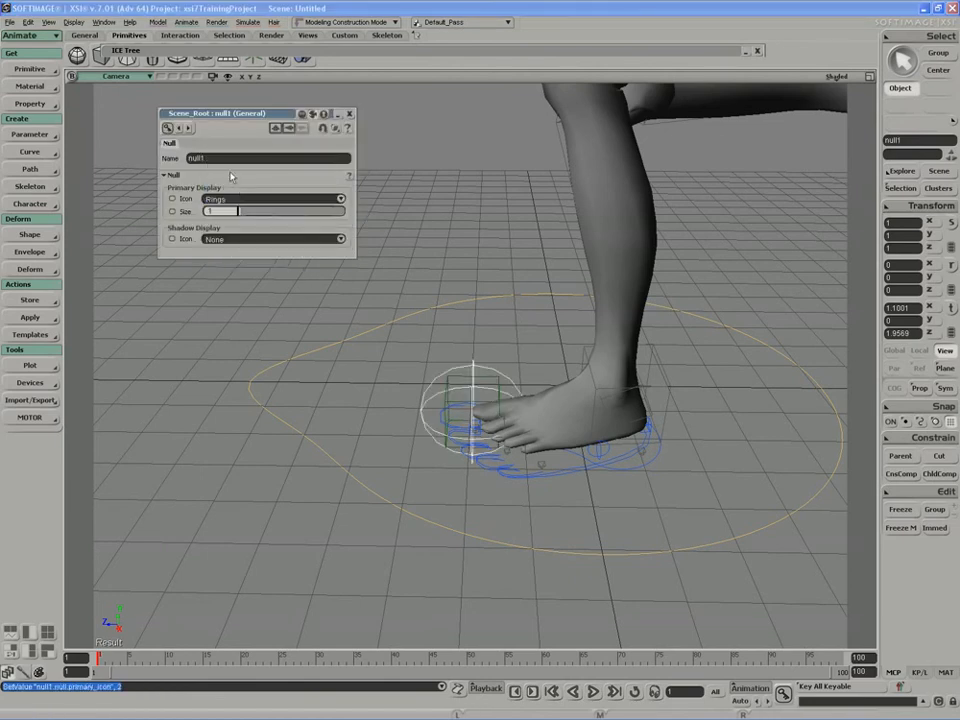
drag(254, 212, 228, 211)
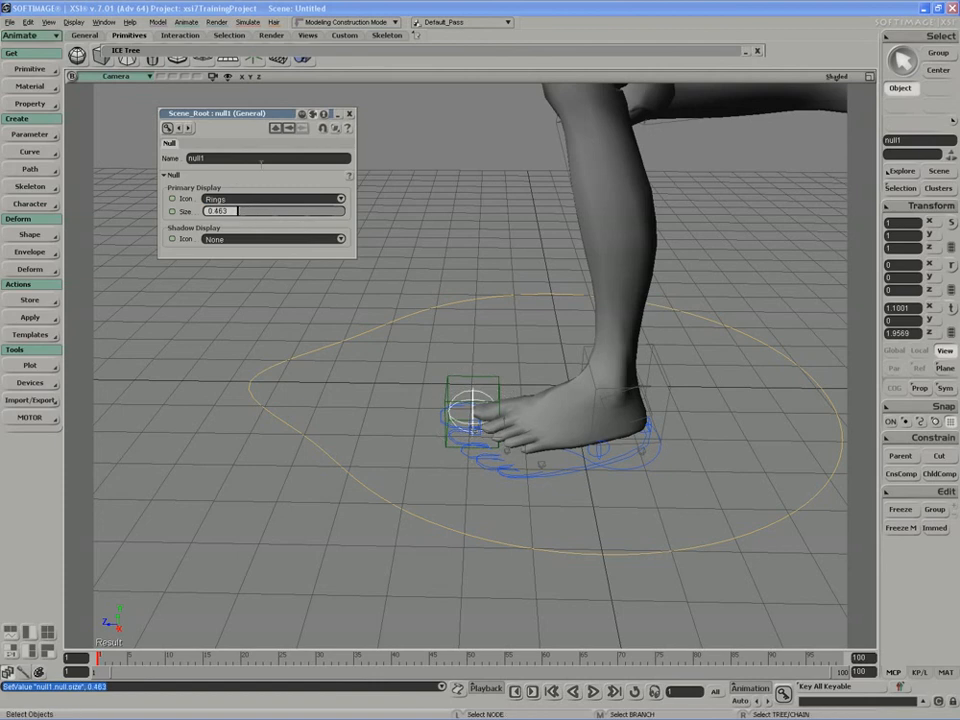
click(350, 115)
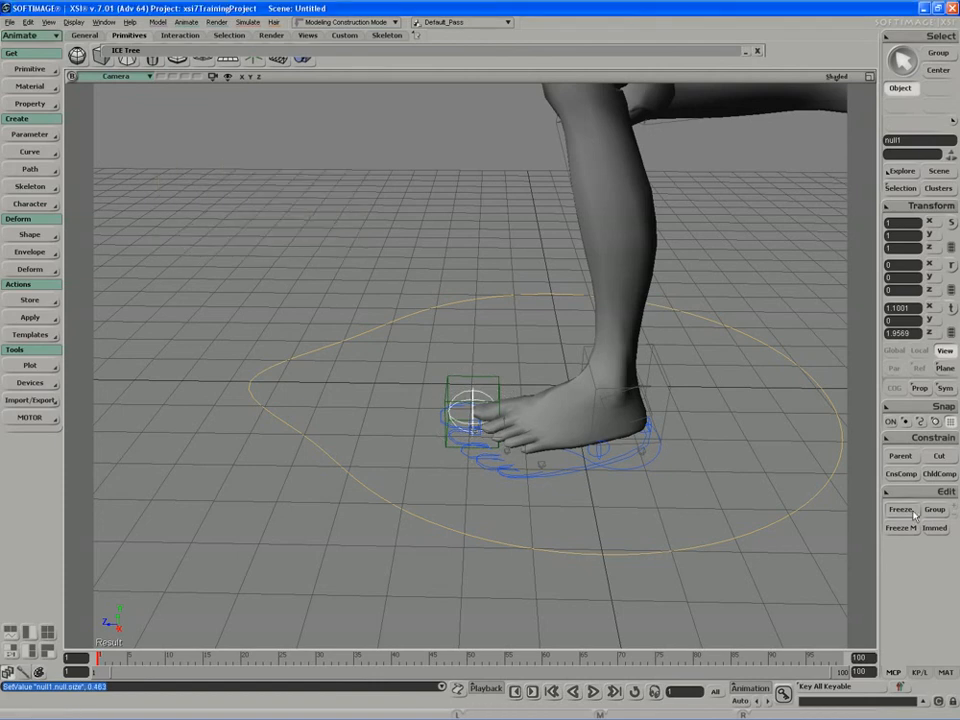
Parent the ring-shaped null under the box-shaped null.
click(901, 456)
middle_click(445, 385)
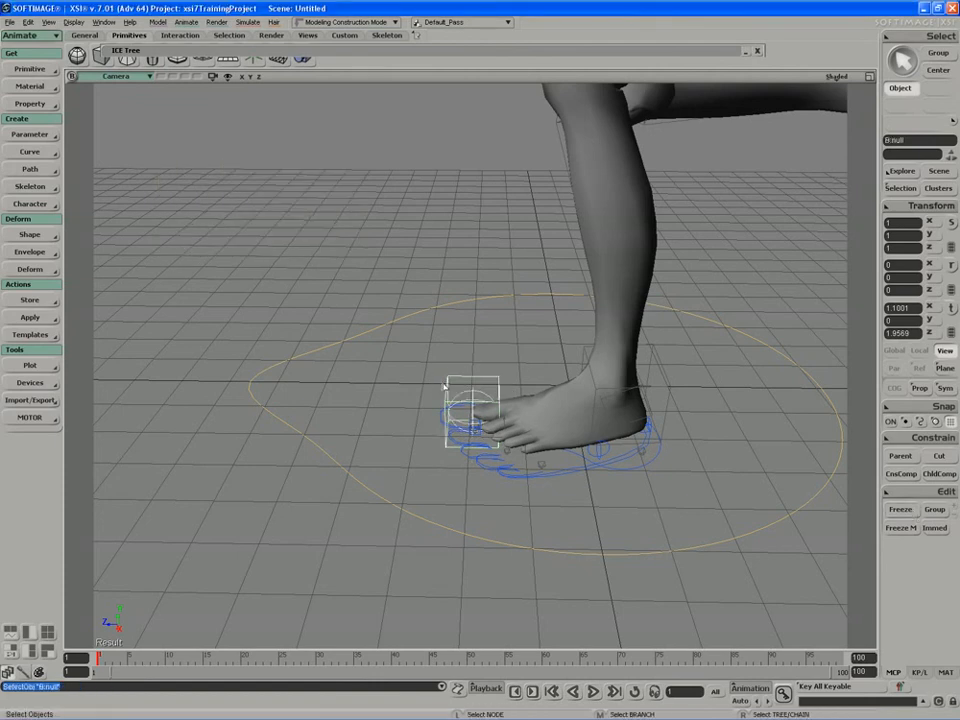
key(s)
middle_drag(199, 531, 342, 451)
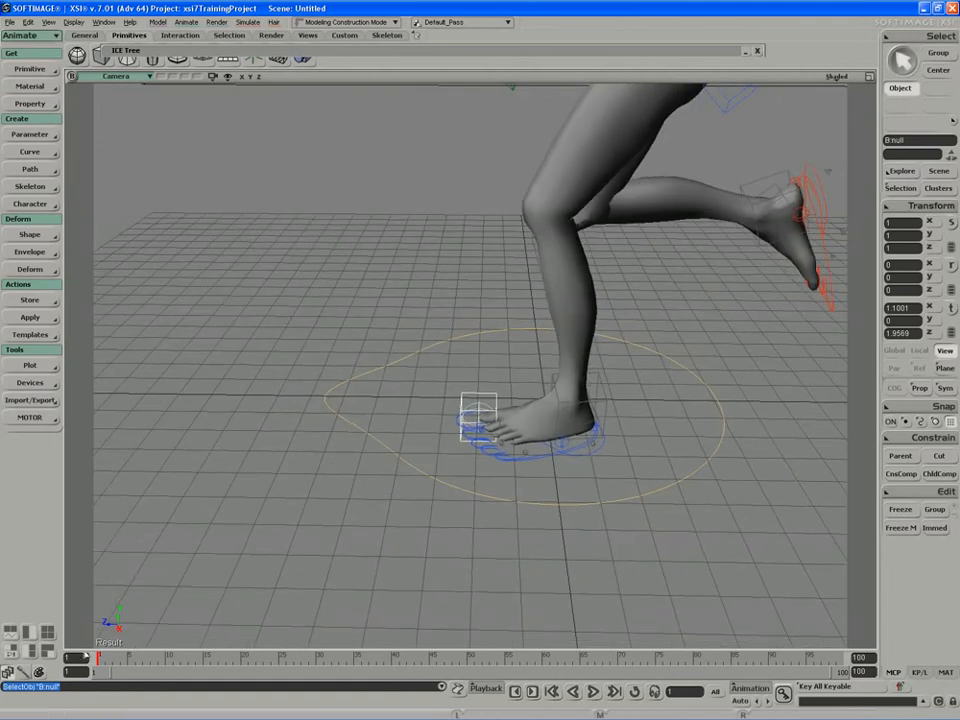
Go to frame 20, select the ring-shaped null and move it forward along Z by about 10.58 units.
drag(101, 657, 209, 656)
key(s)
drag(184, 558, 264, 529)
click(567, 401)
key(v)
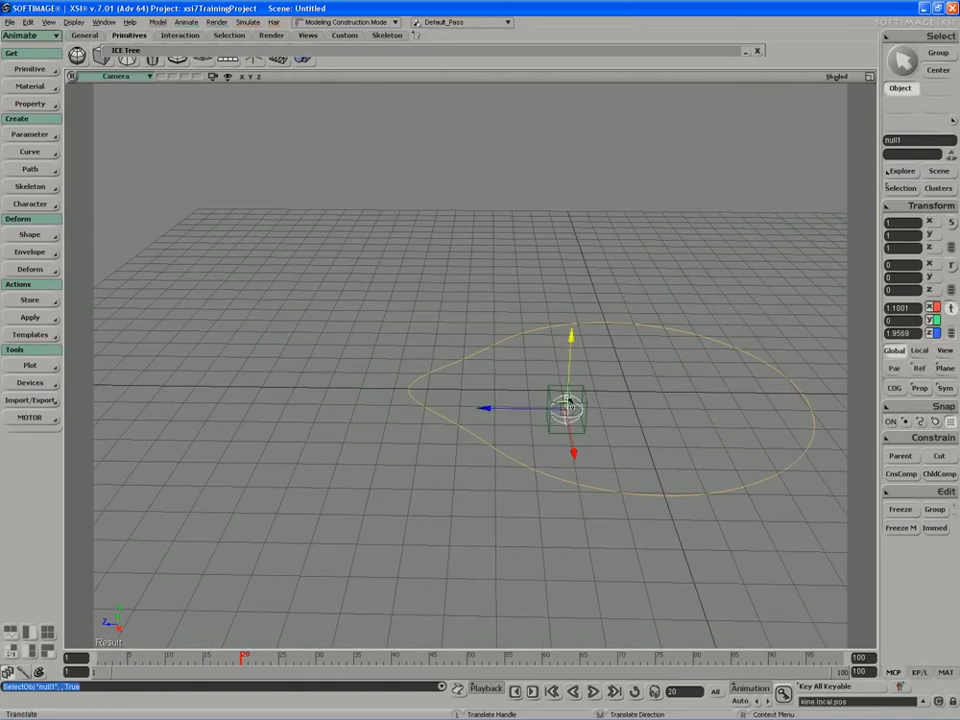
drag(549, 413, 174, 405)
Move the ring-shaped null forward along Z to the toes of the planted foot, at about Z 47.14.
key(s)
drag(242, 433, 412, 424)
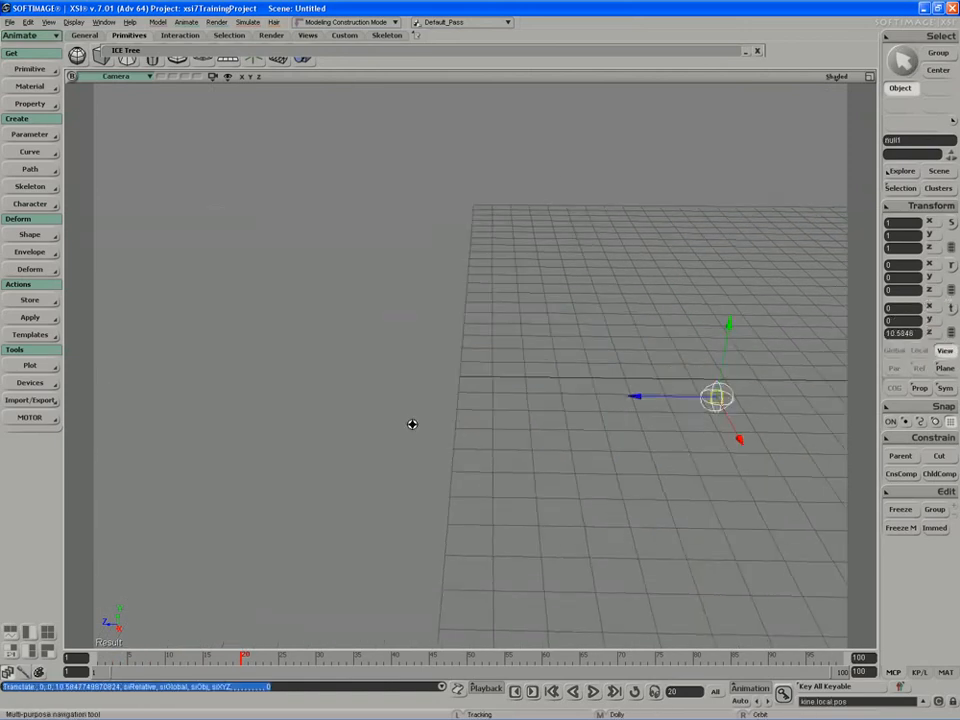
middle_drag(412, 424, 398, 399)
drag(398, 399, 484, 401)
key(v)
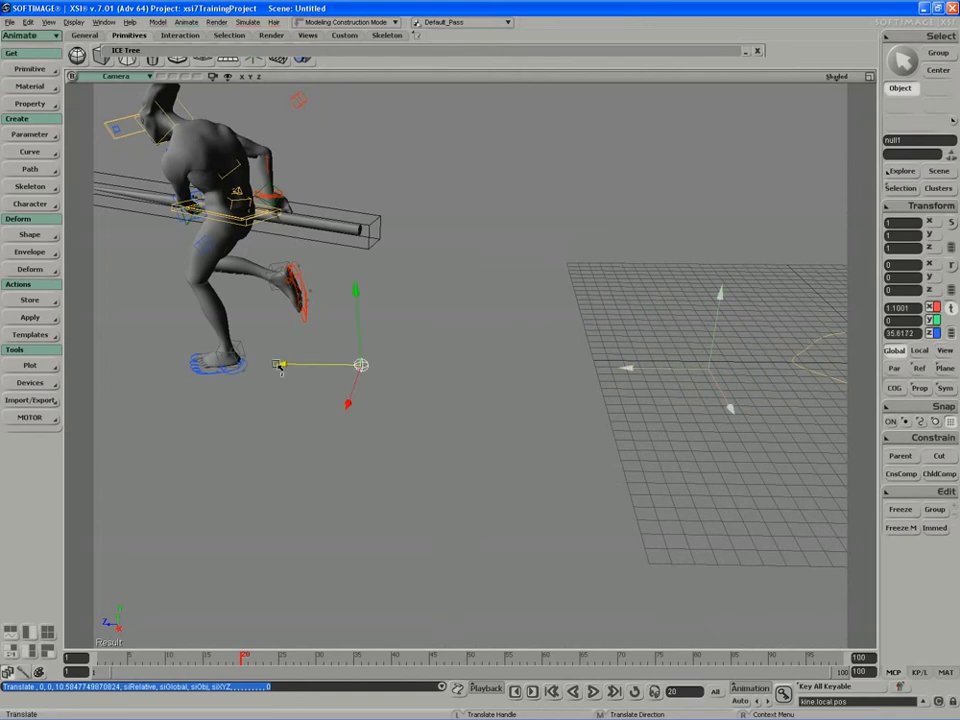
key(s)
drag(108, 362, 182, 380)
middle_drag(182, 380, 197, 418)
drag(197, 418, 280, 422)
middle_drag(280, 422, 308, 498)
drag(308, 498, 204, 499)
key(v)
drag(386, 499, 372, 496)
key(s)
right_drag(372, 496, 375, 454)
key(v)
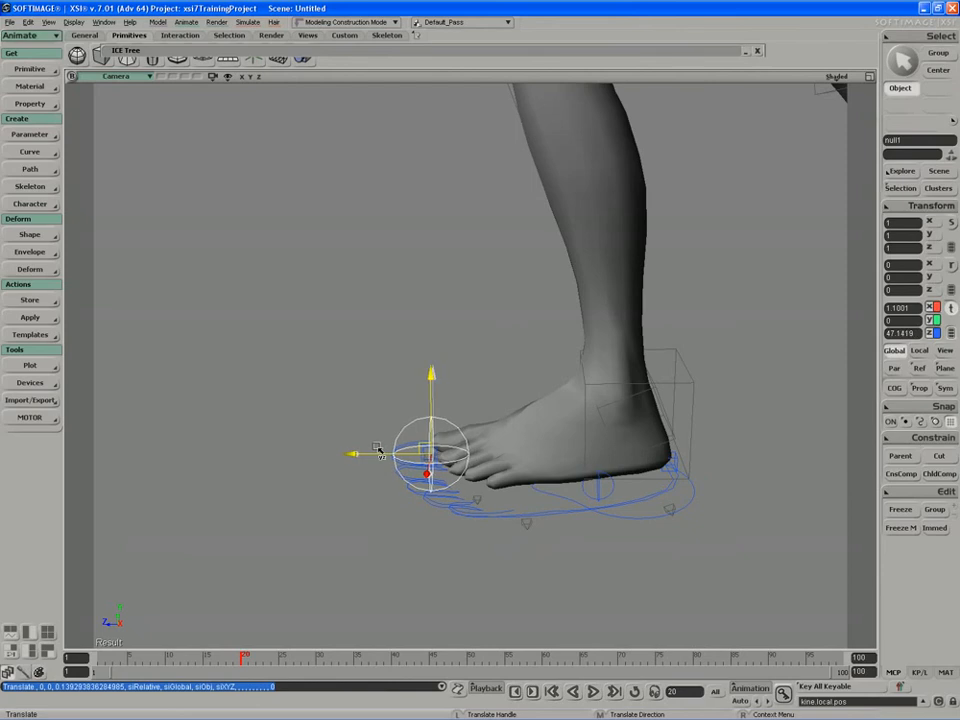
key(s)
scroll(380, 447, down, 5)
scroll(376, 443, down, 1)
drag(376, 443, 289, 448)
scroll(289, 448, down, 2)
Return to frame 1 and select the moveAllCtrl curve on the ground around the character's feet.
drag(241, 657, 63, 620)
key(s)
drag(252, 520, 184, 521)
middle_drag(184, 521, 212, 523)
key(space)
key(s)
right_drag(376, 390, 302, 420)
drag(302, 420, 240, 386)
key(s)
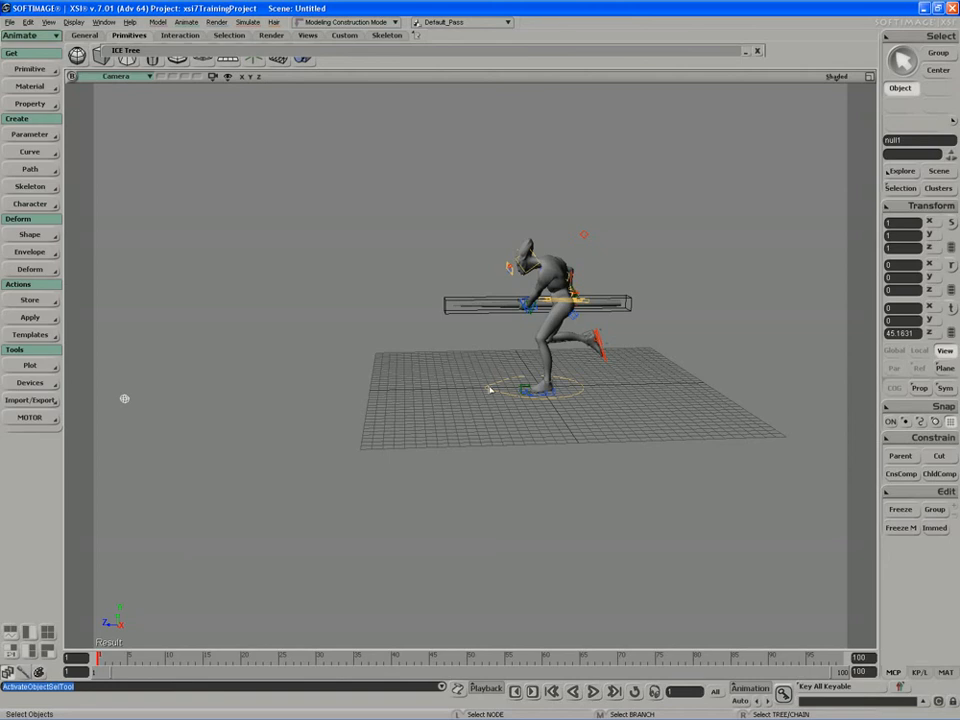
click(490, 389)
key(s)
drag(489, 405, 444, 399)
middle_drag(444, 399, 377, 429)
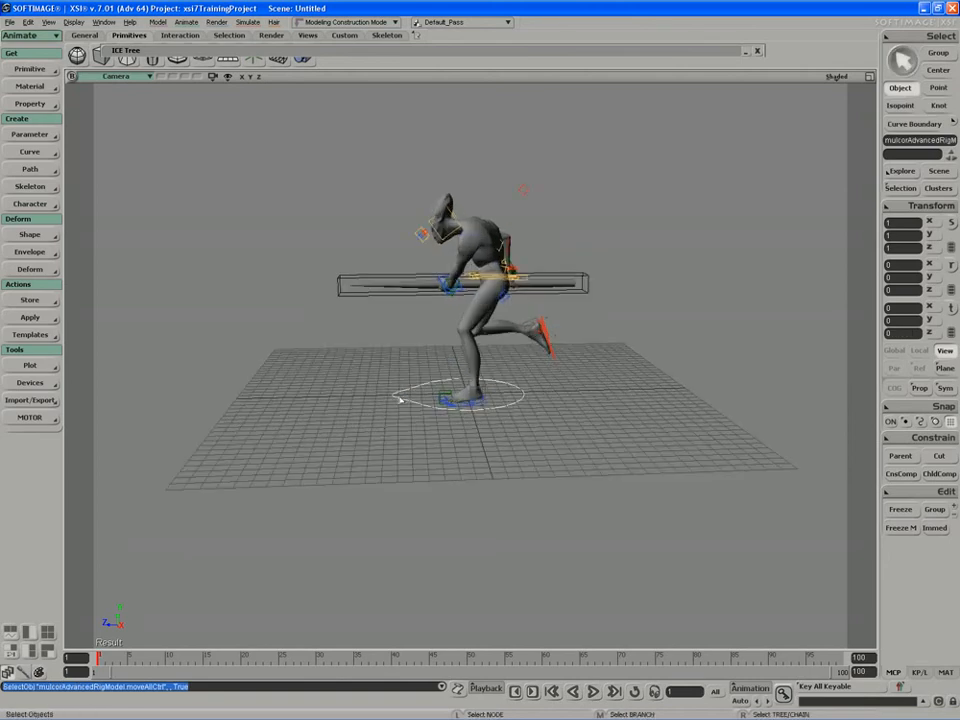
key(v)
mouse_move(396, 397)
mouse_down()
mouse_move(568, 393)
mouse_move(398, 395)
mouse_up()
key(ctrl+z)
Key the moveAllCtrl curve at its origin position on frame 1.
key(s)
drag(369, 350, 366, 345)
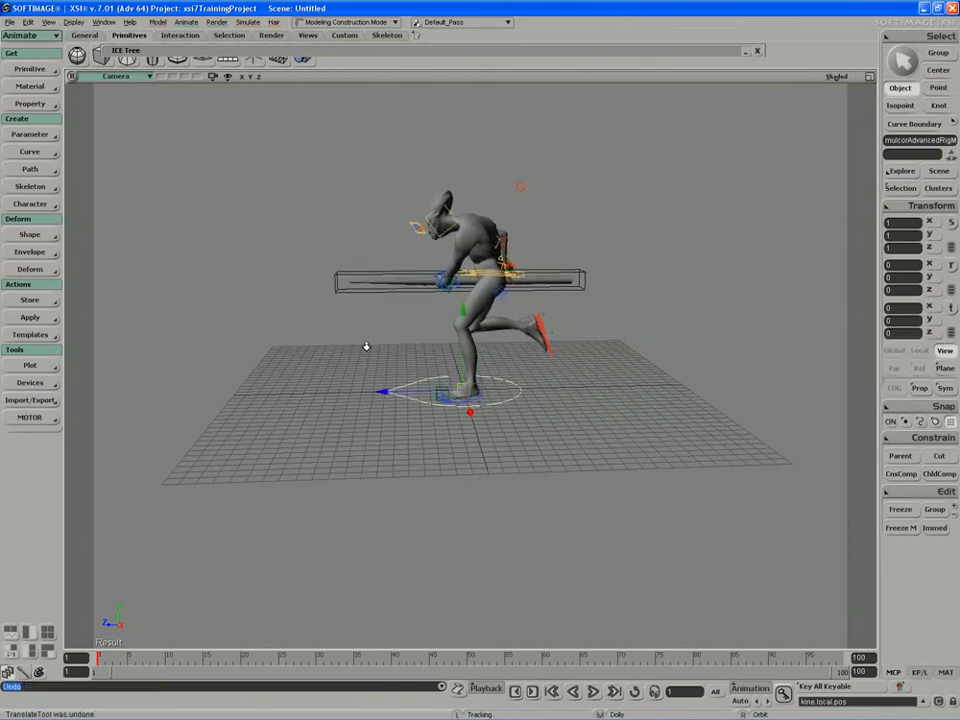
middle_drag(366, 345, 362, 343)
key(space)
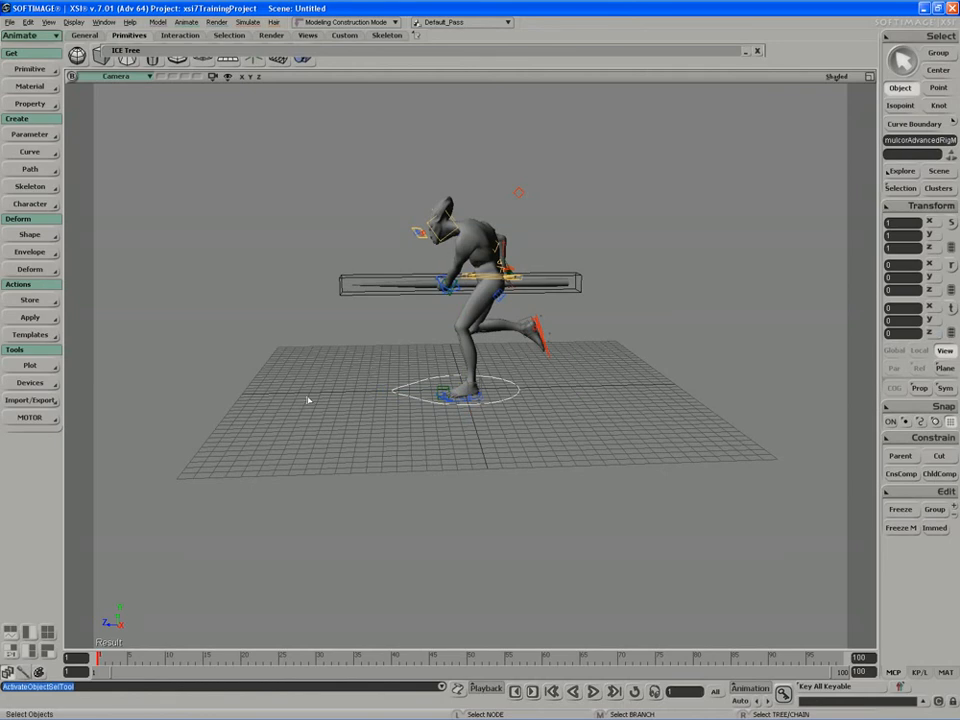
key(s)
drag(308, 400, 309, 388)
middle_drag(309, 388, 303, 392)
key(s)
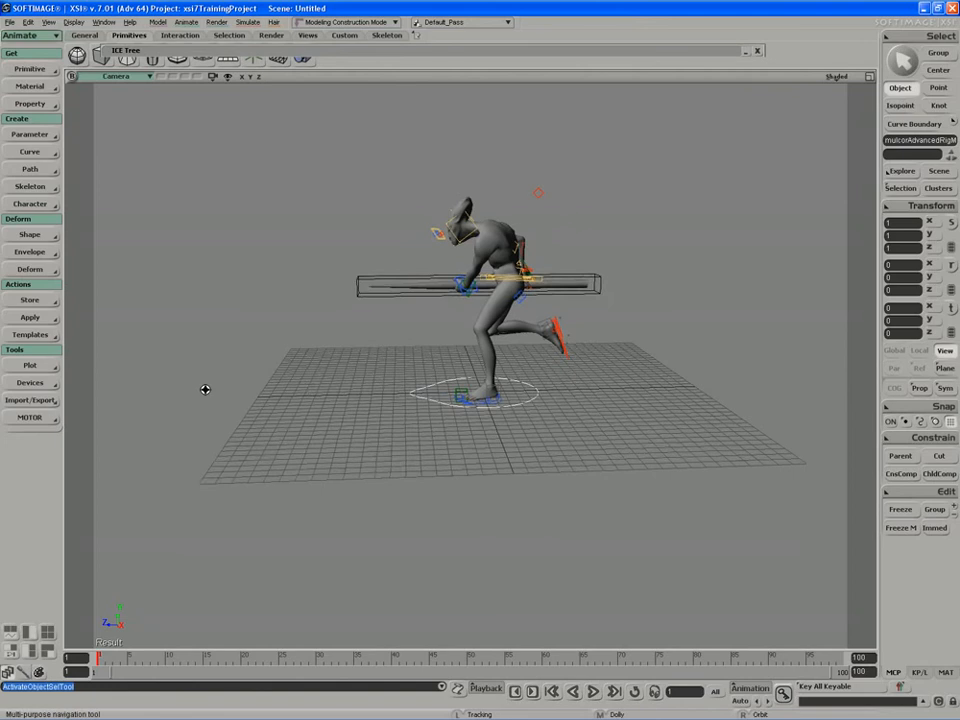
drag(206, 390, 212, 386)
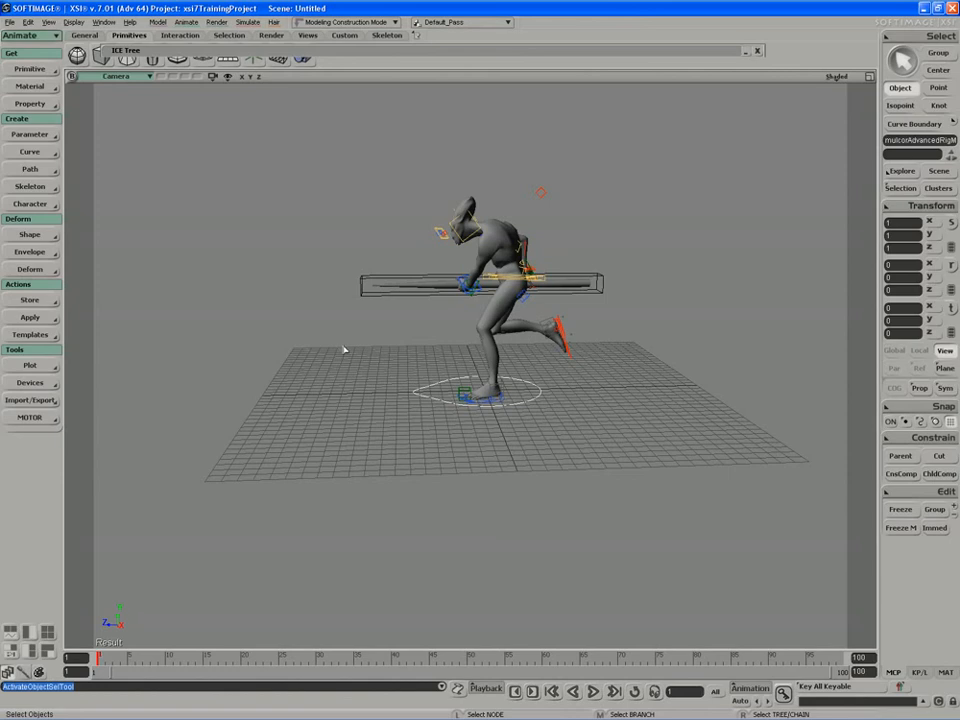
key(k)
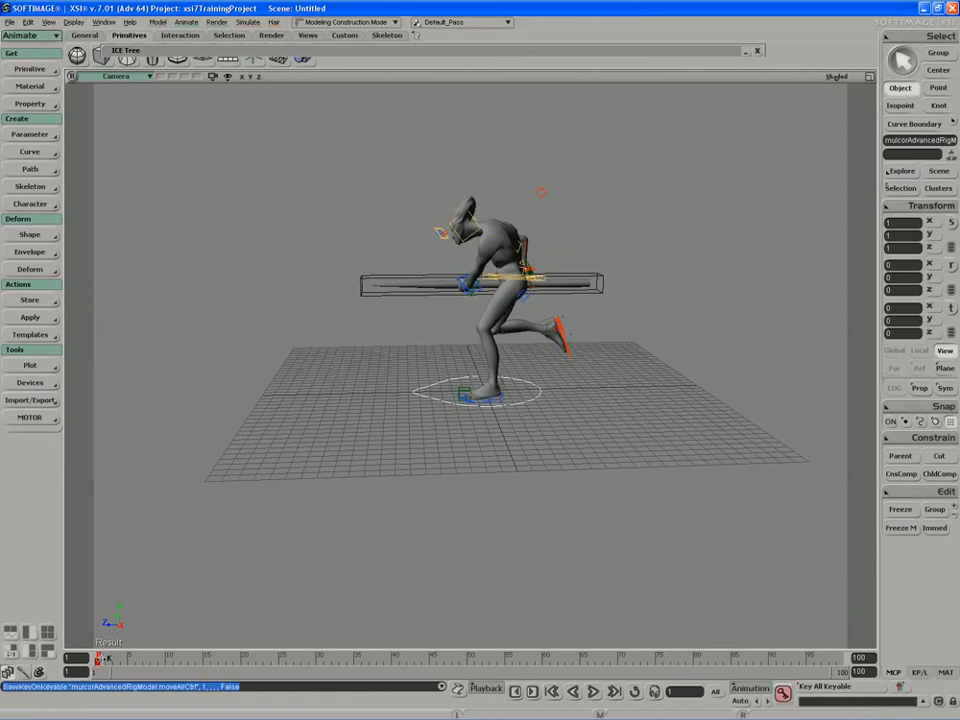
Go to frame 20 and move the moveAllCtrl curve backward along Z by about 33.75 units.
drag(99, 659, 243, 656)
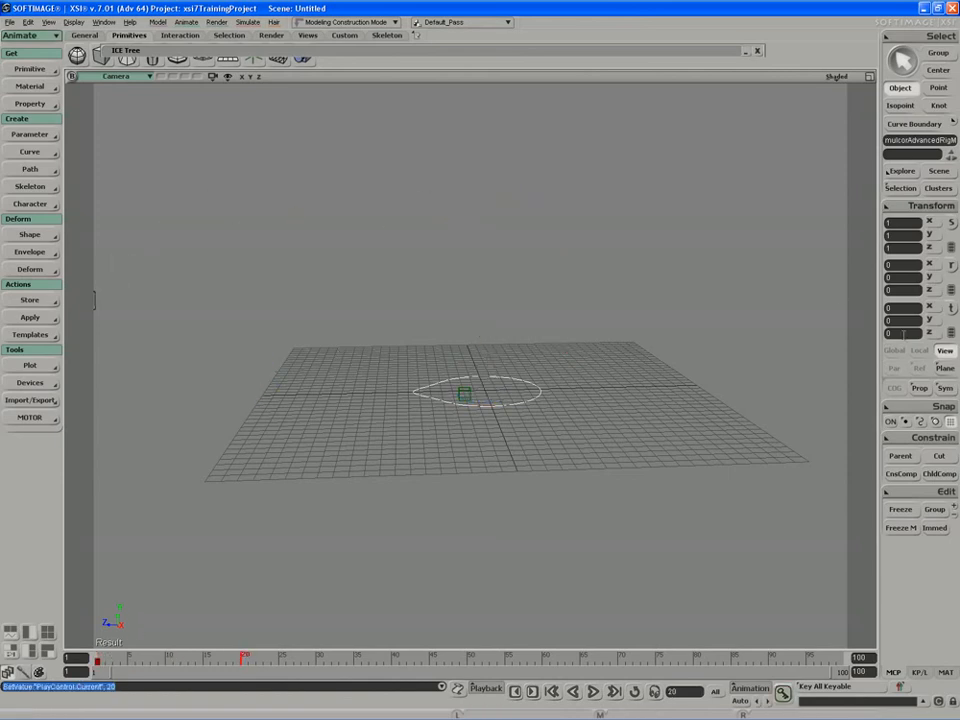
click(950, 336)
drag(403, 392, 858, 345)
Set the moveAllCtrl curve's Z position to -47.
double_click(897, 334)
text(-)
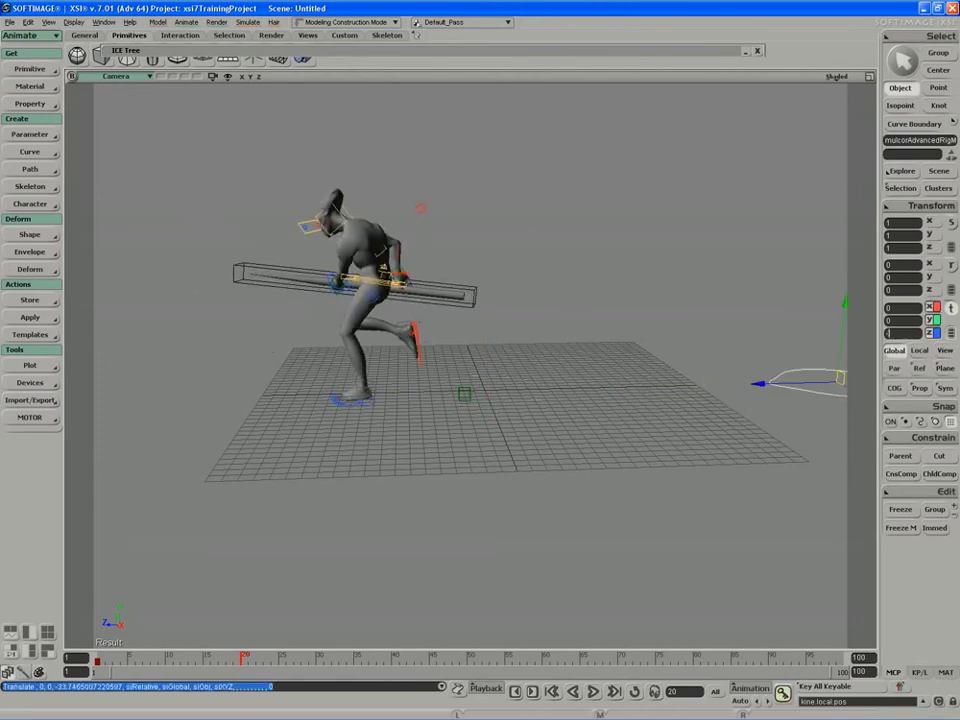
text(47)
key(Return)
Compare the planted foot with the box-shaped null and set the moveAllCtrl curve's Z position to -48.
key(s)
drag(650, 362, 609, 356)
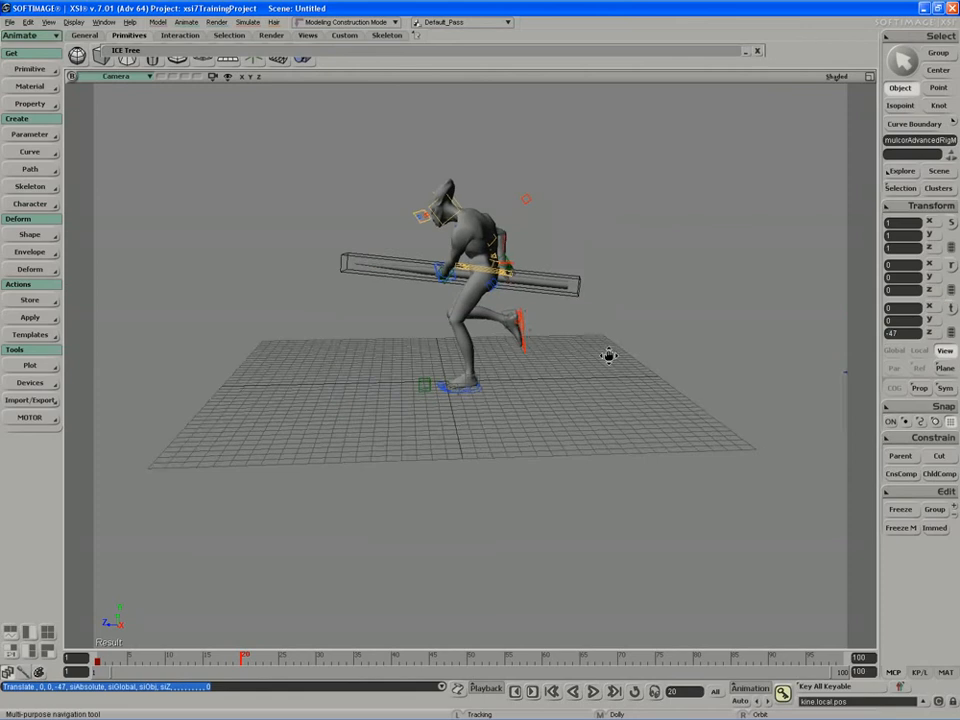
middle_drag(609, 356, 405, 412)
drag(405, 412, 463, 424)
middle_drag(463, 424, 373, 427)
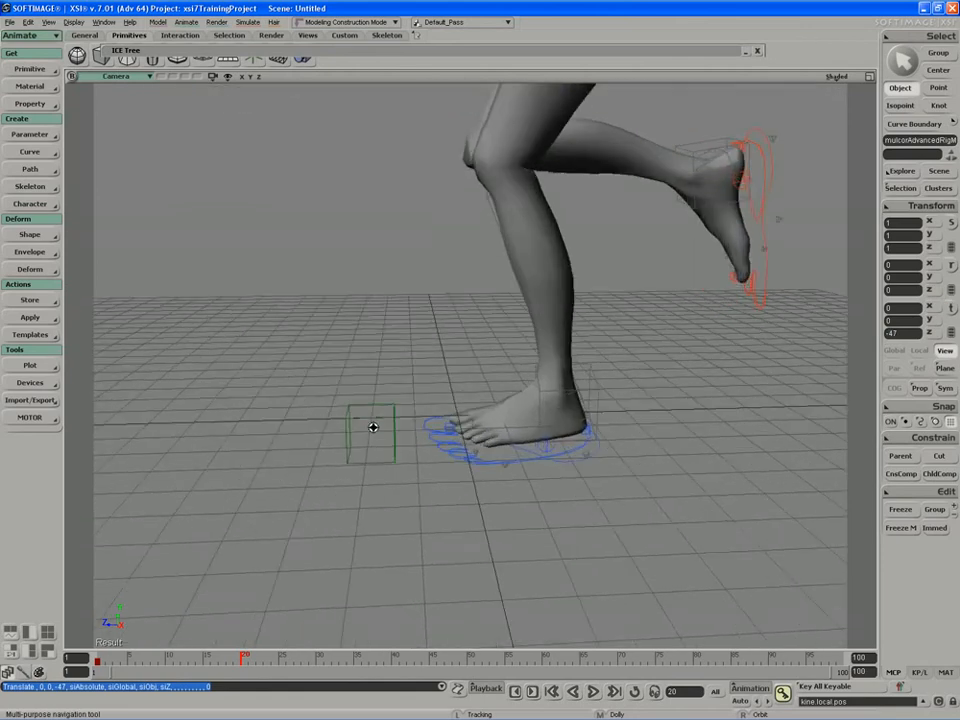
mouse_move(373, 427)
mouse_down()
mouse_move(375, 418)
mouse_move(367, 423)
mouse_up()
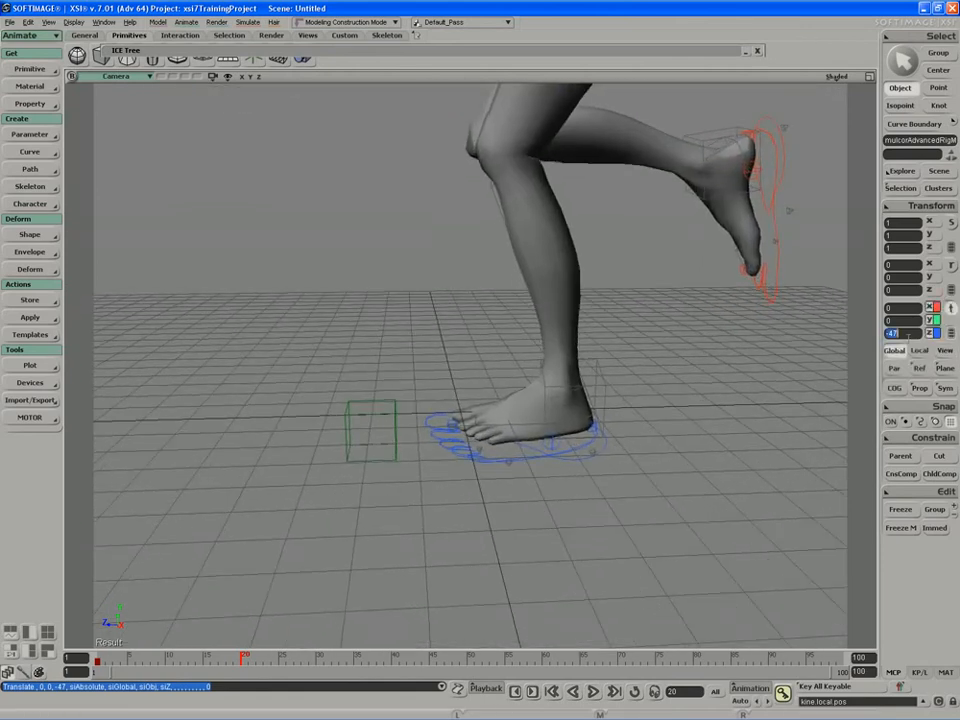
text(8)
key(Return)
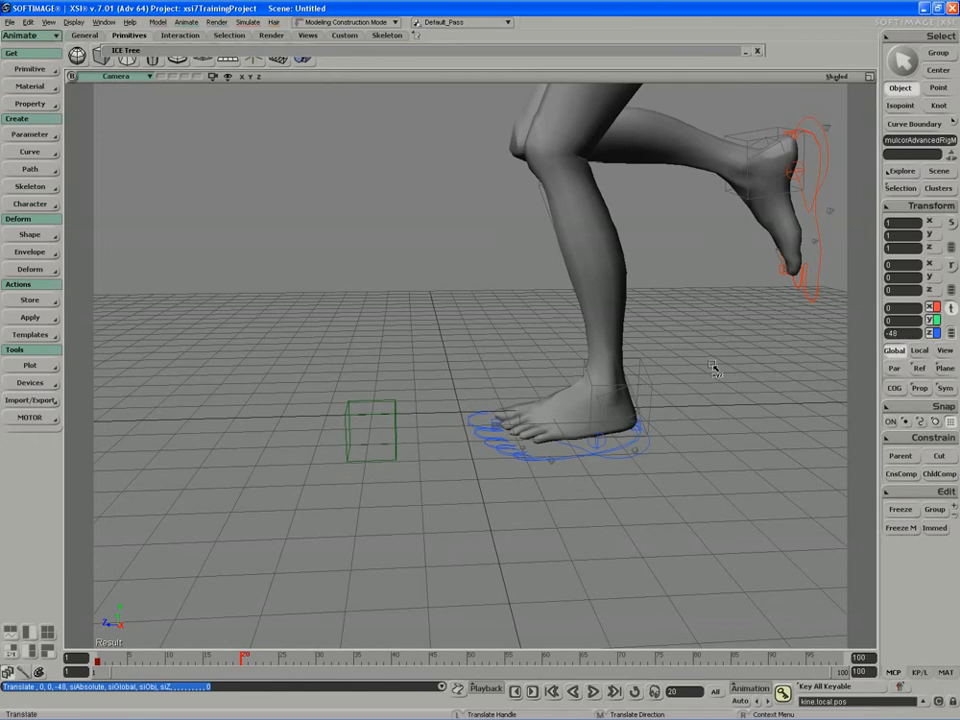
Move the moveAllCtrl curve along Z to about -45.22 so the toes meet the box-shaped null, and key it at frame 20.
scroll(525, 411, down, 10)
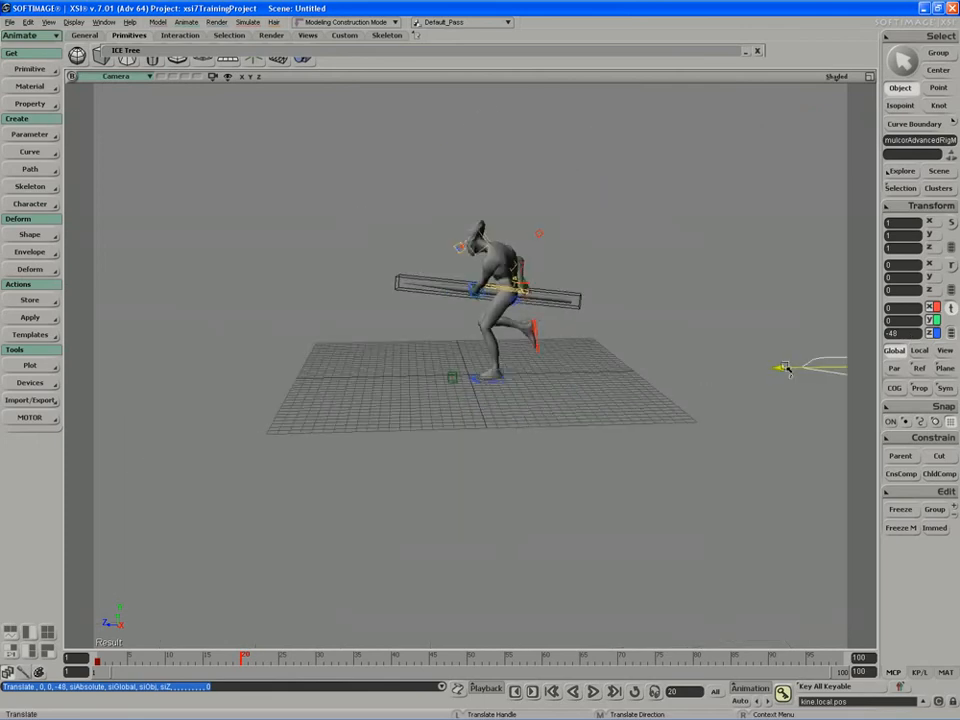
drag(784, 368, 776, 369)
key(s)
scroll(572, 411, up, 7)
drag(582, 400, 454, 361)
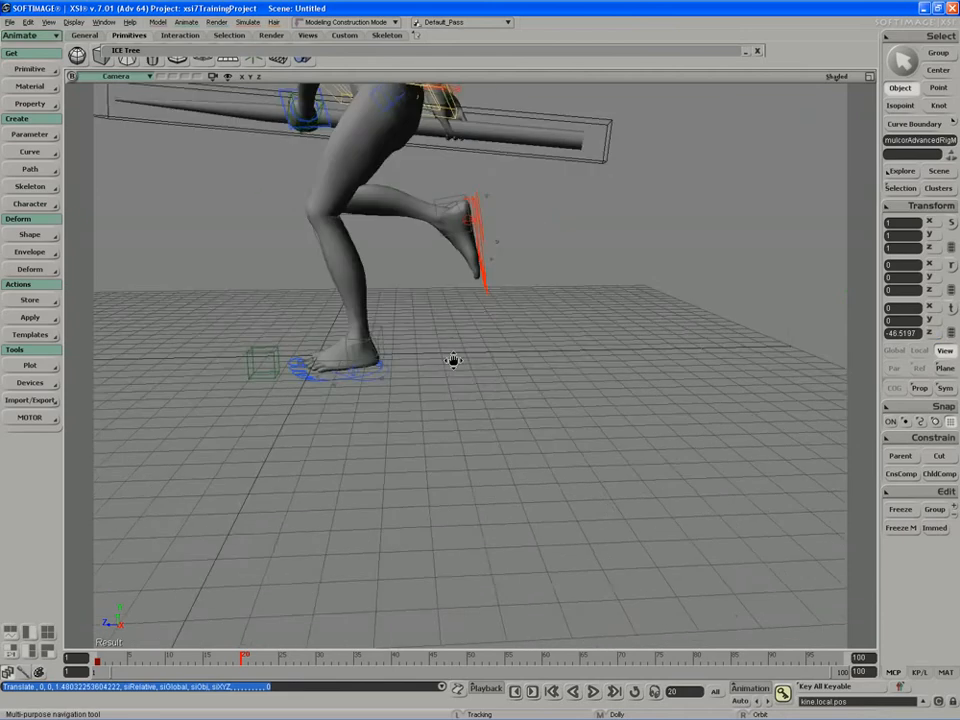
scroll(454, 361, down, 10)
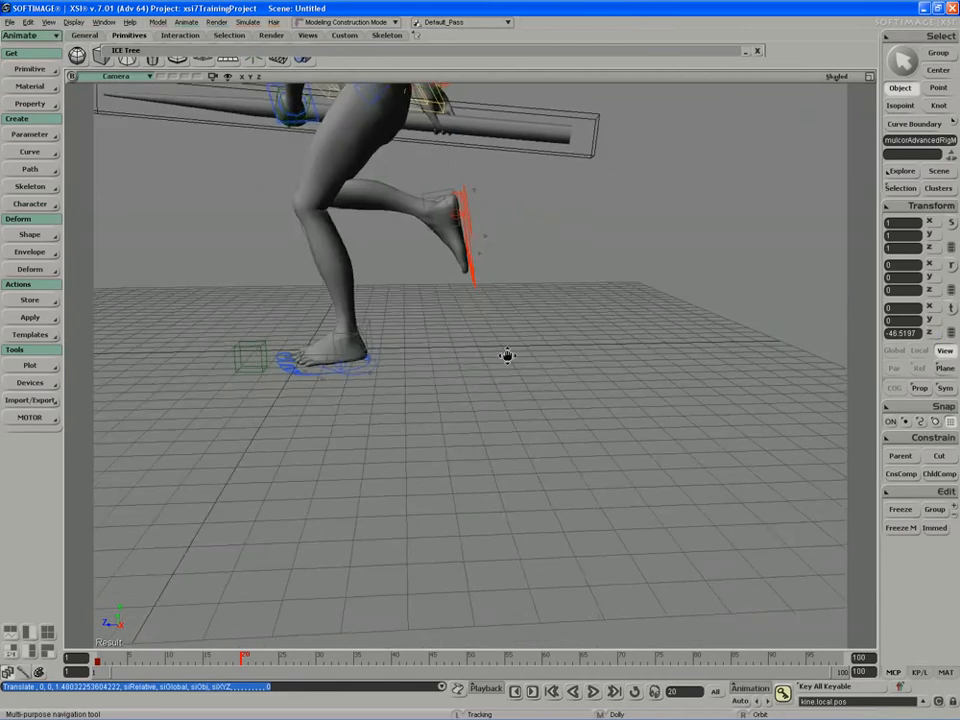
key(v)
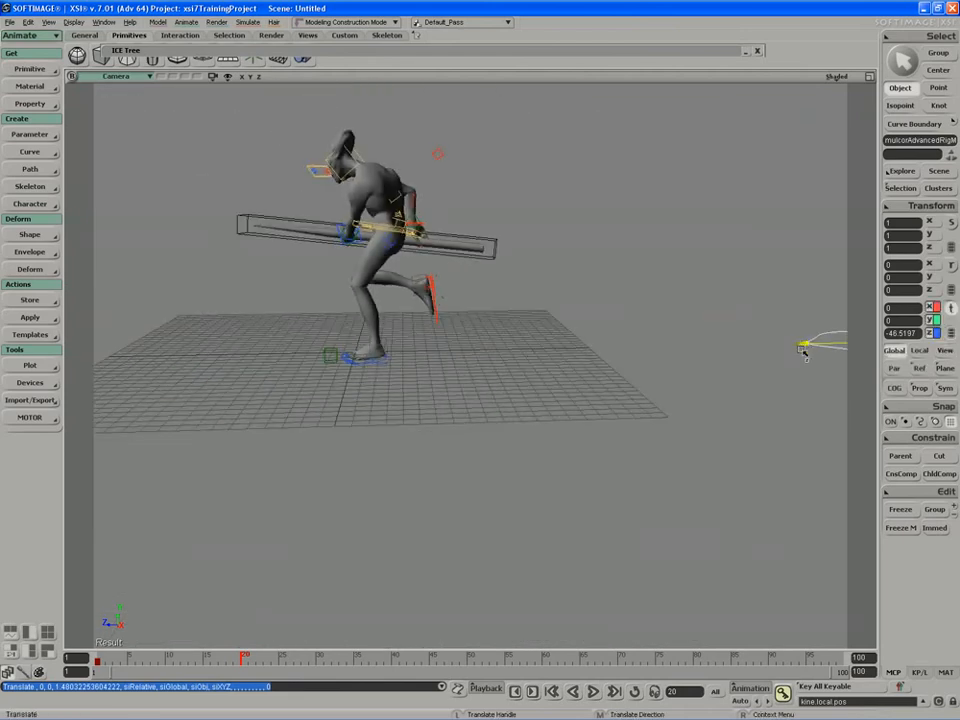
drag(803, 350, 791, 345)
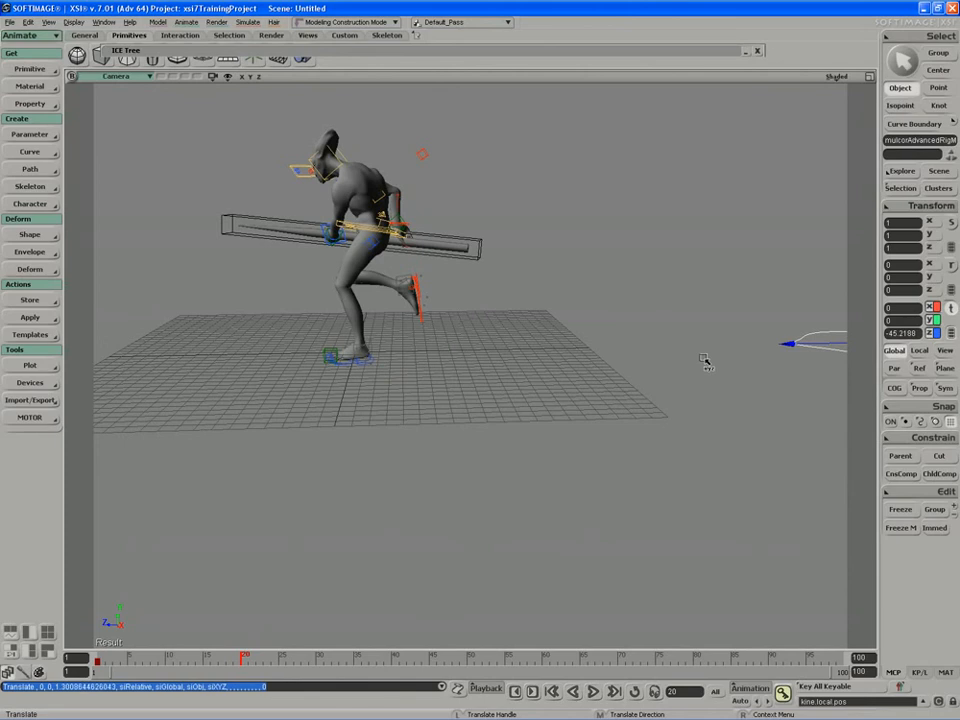
key(k)
Return to frame 1 and set the moveAllCtrl curve's Z position function curve to linear interpolation.
key(s)
drag(210, 575, 276, 565)
drag(233, 656, 98, 624)
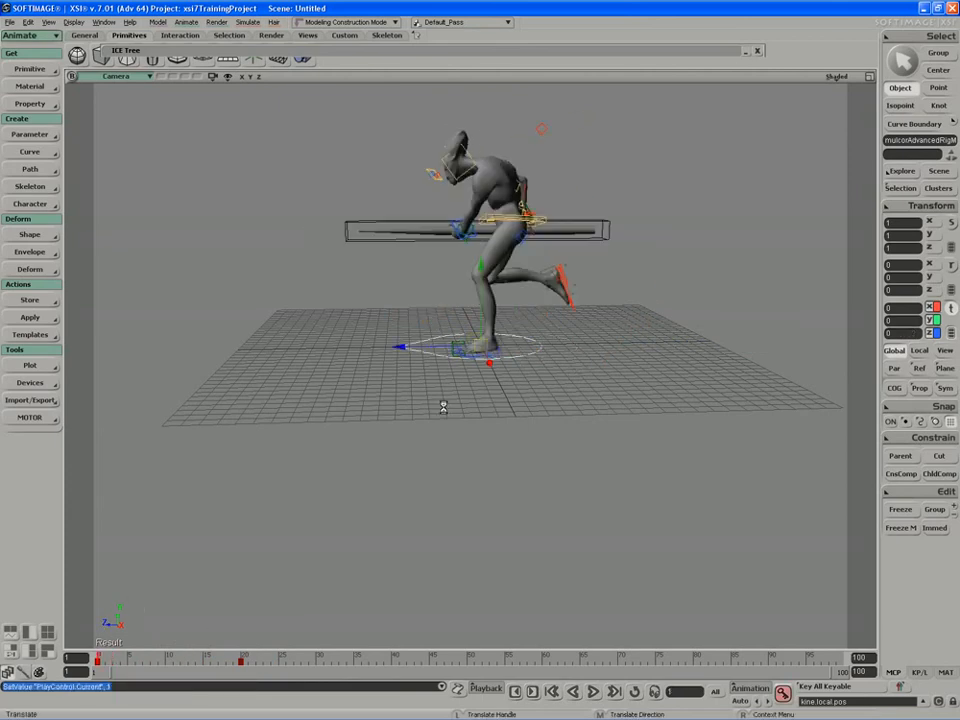
key(0)
drag(434, 424, 448, 452)
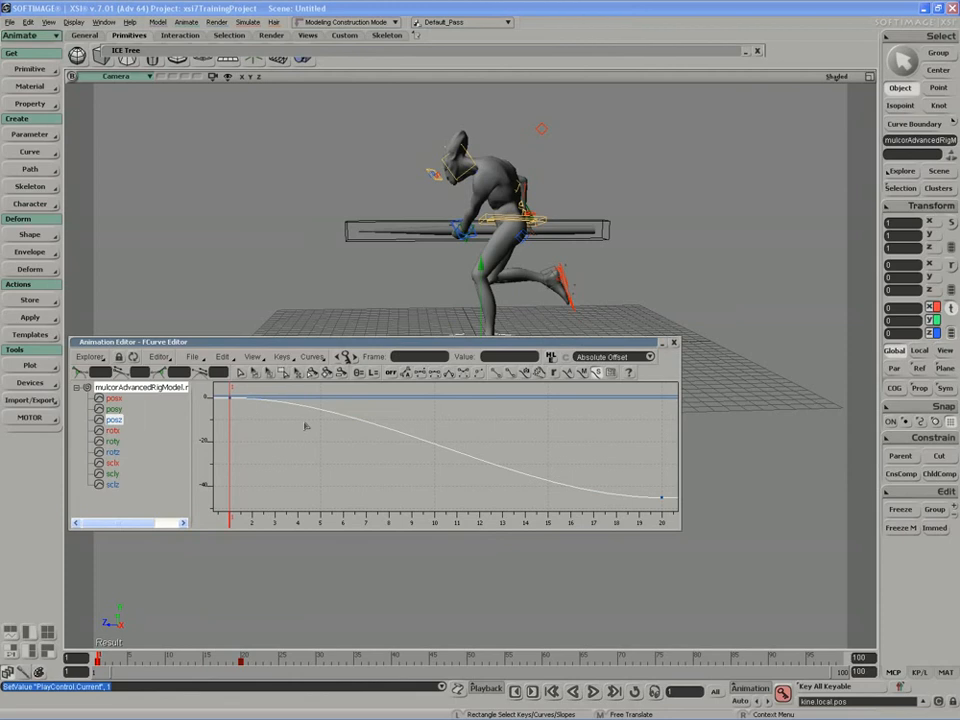
click(311, 360)
click(330, 388)
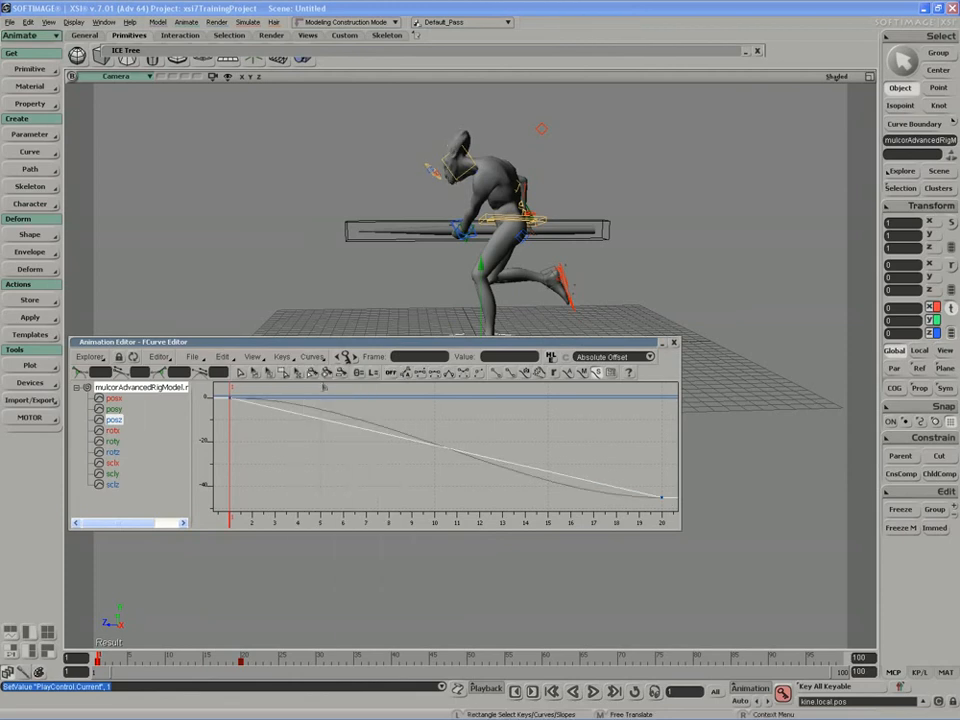
click(674, 343)
Play back the animation from frame 1 to check that the character runs in place, and return to frame 1.
mouse_move(101, 659)
mouse_down()
mouse_move(244, 659)
mouse_move(99, 659)
mouse_up()
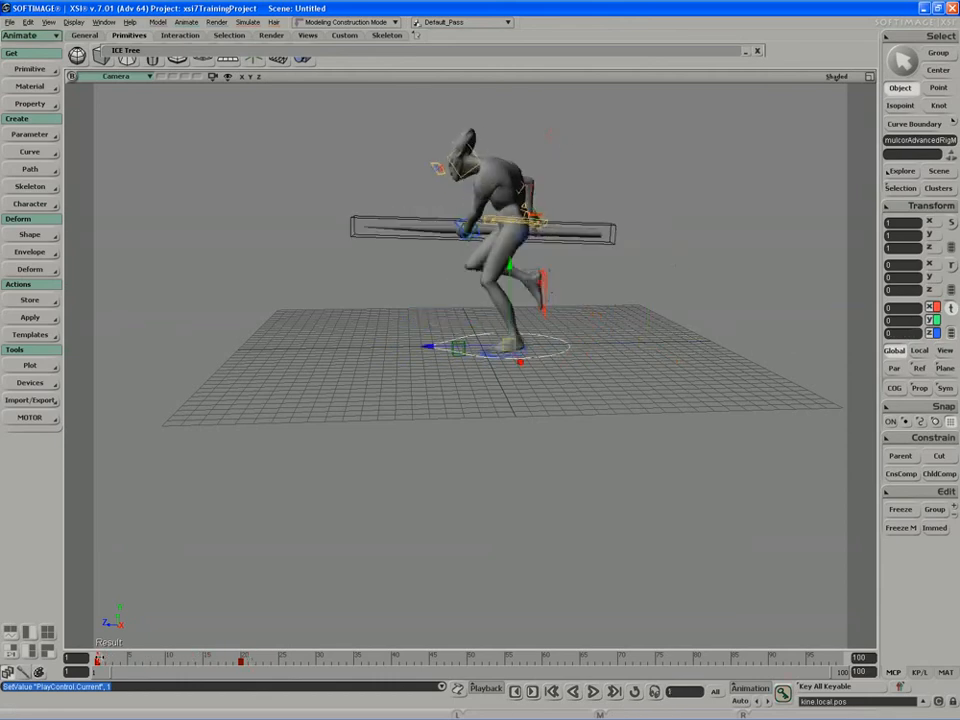
click(593, 692)
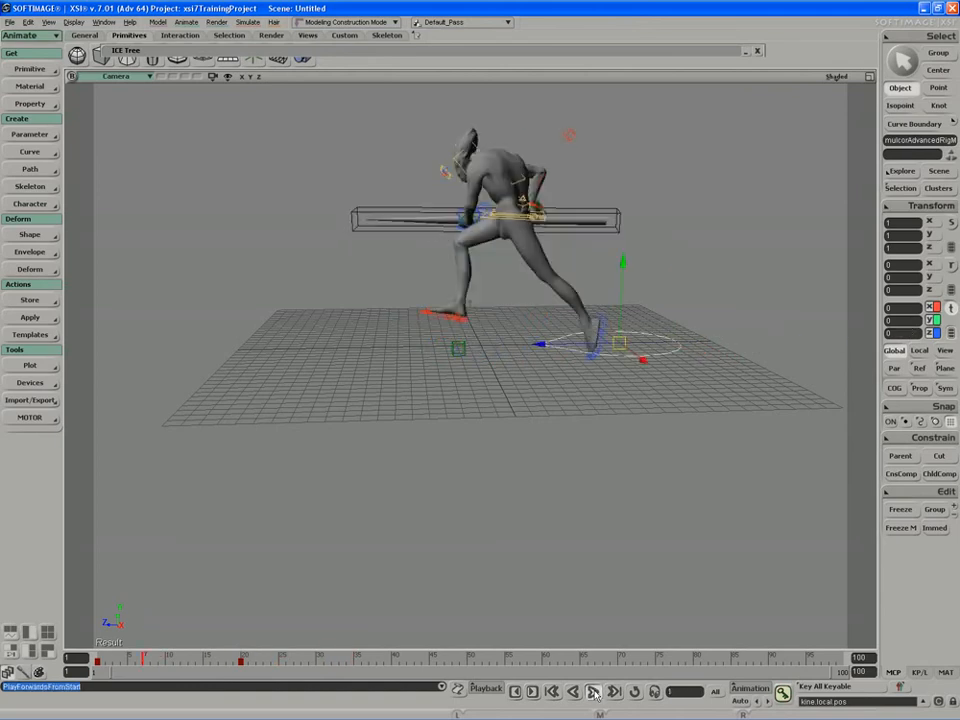
click(593, 692)
click(593, 692)
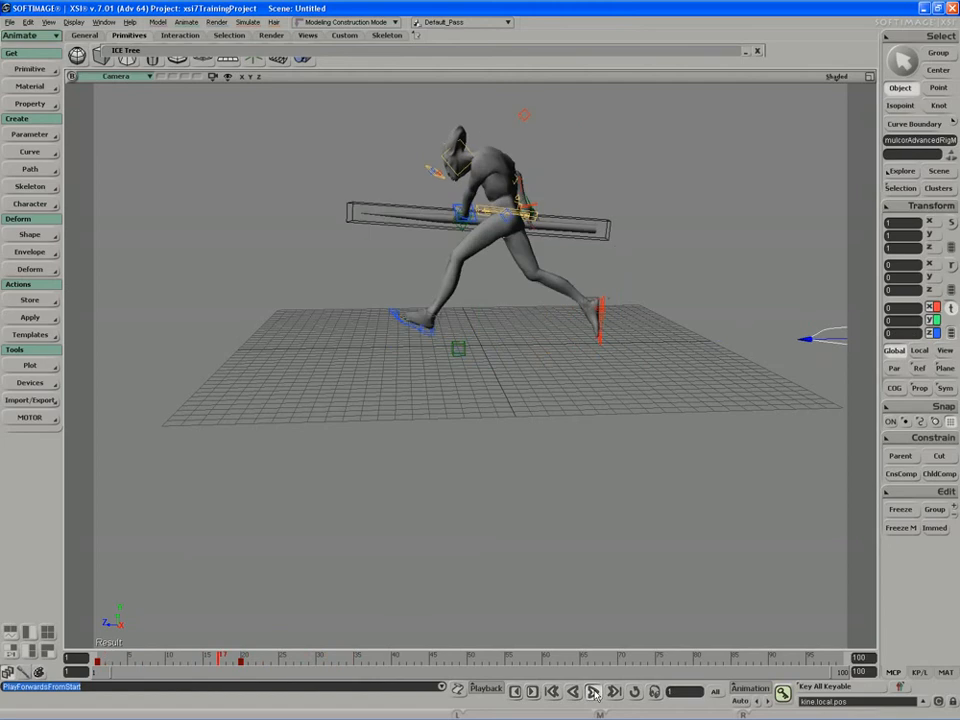
click(593, 692)
drag(240, 657, 97, 657)
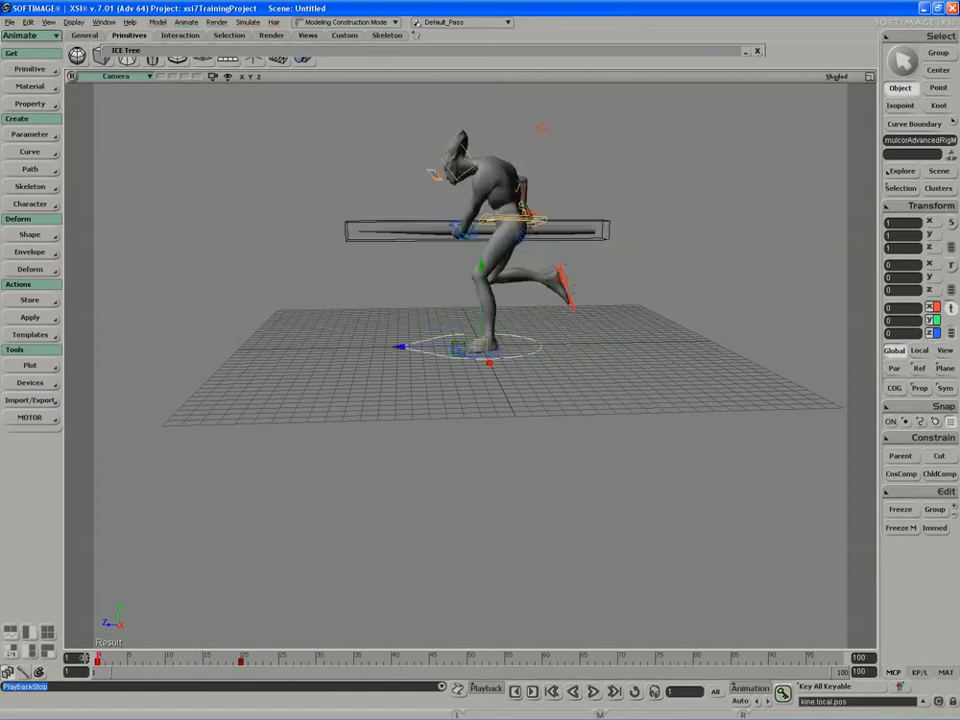
Switch to the four-view layout and show the scene explorer in place of the Top view.
key(s)
middle_drag(351, 511, 420, 474)
drag(420, 474, 438, 527)
right_drag(438, 527, 397, 455)
key(space)
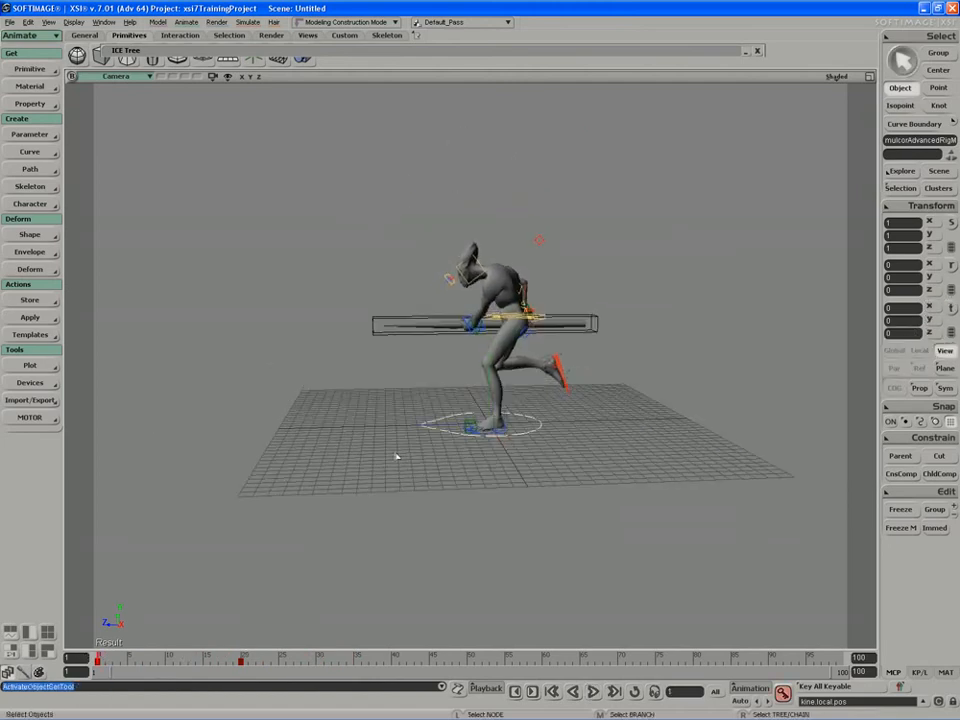
click(869, 77)
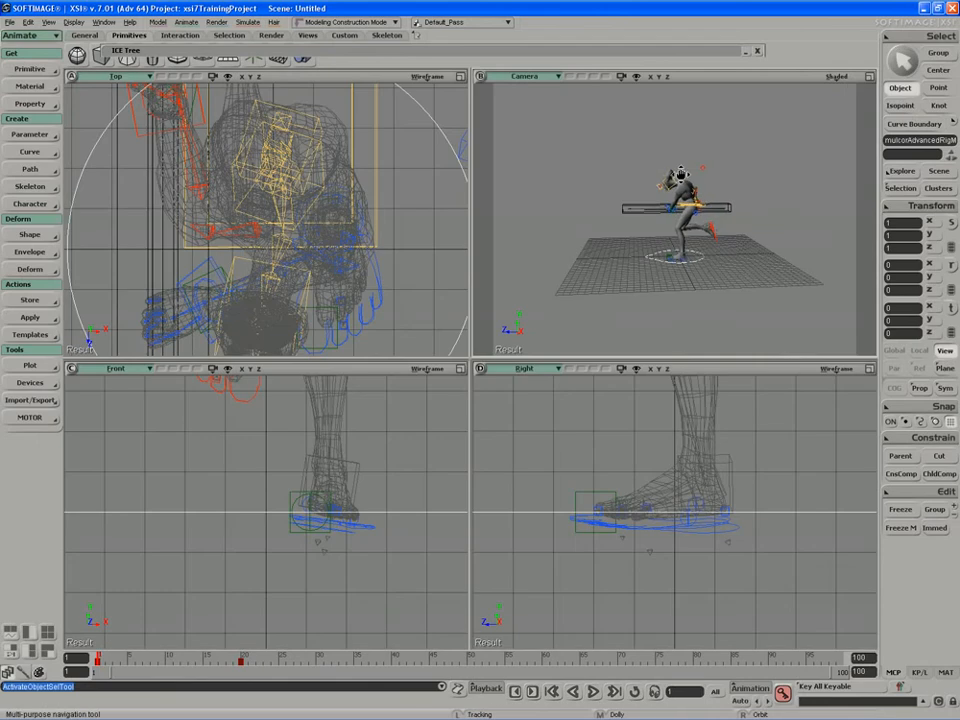
middle_click(115, 78)
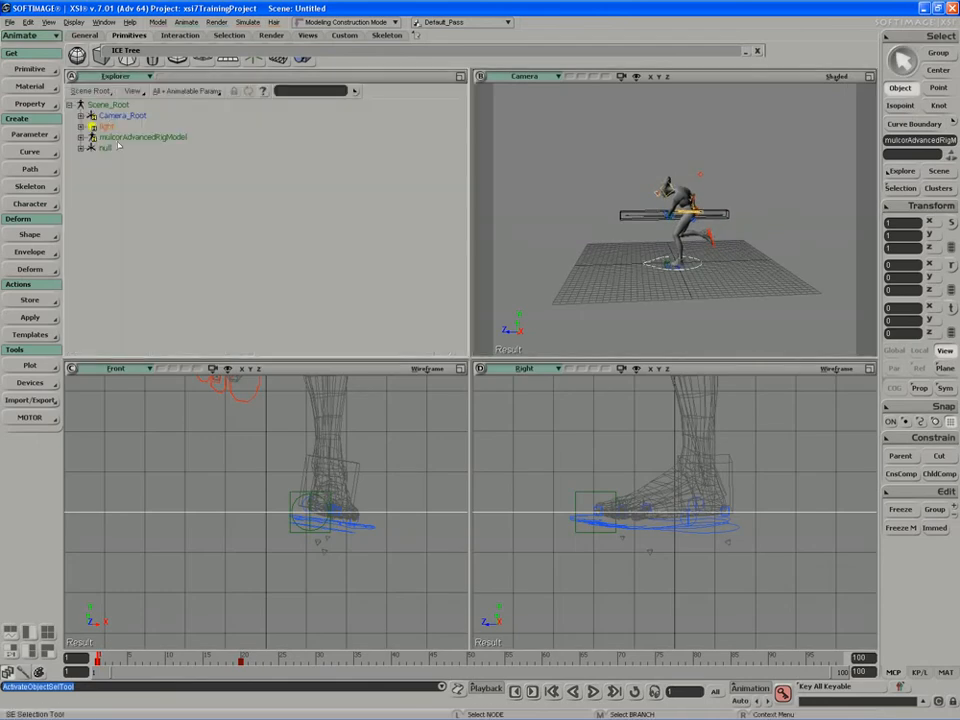
Select mulcorAdvancedRigModel, expand its contents and add an Annotation property to it.
click(117, 137)
click(81, 137)
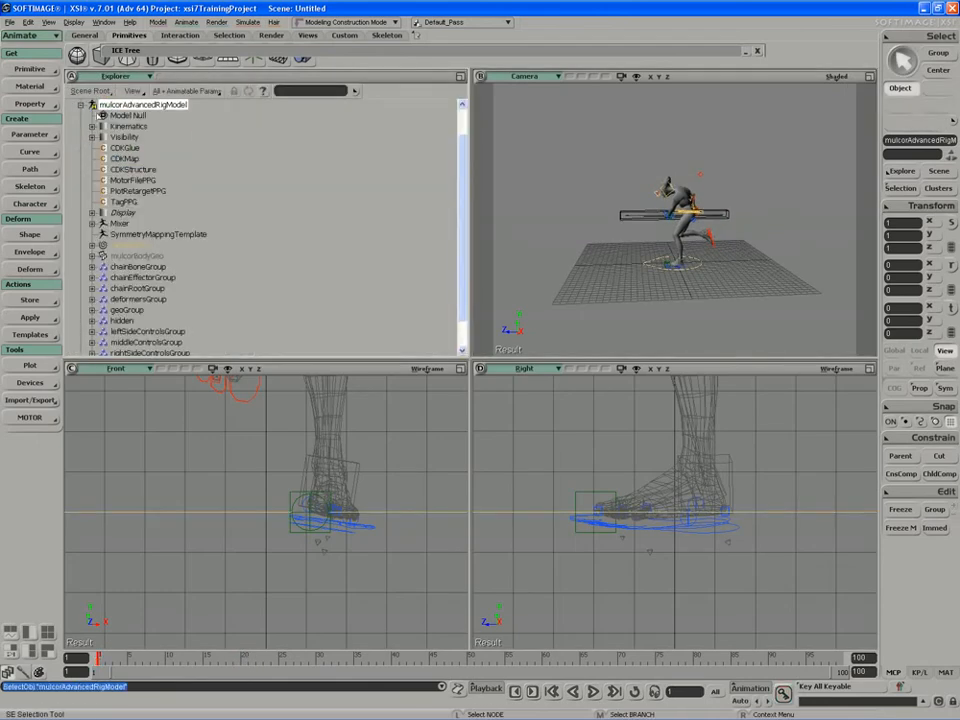
click(30, 104)
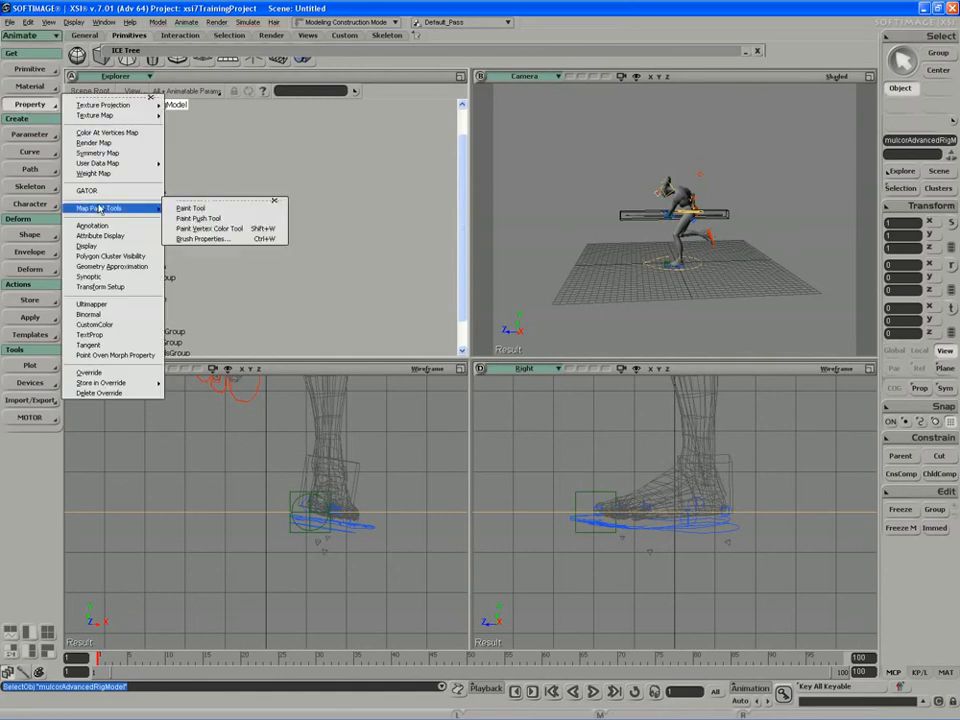
click(100, 227)
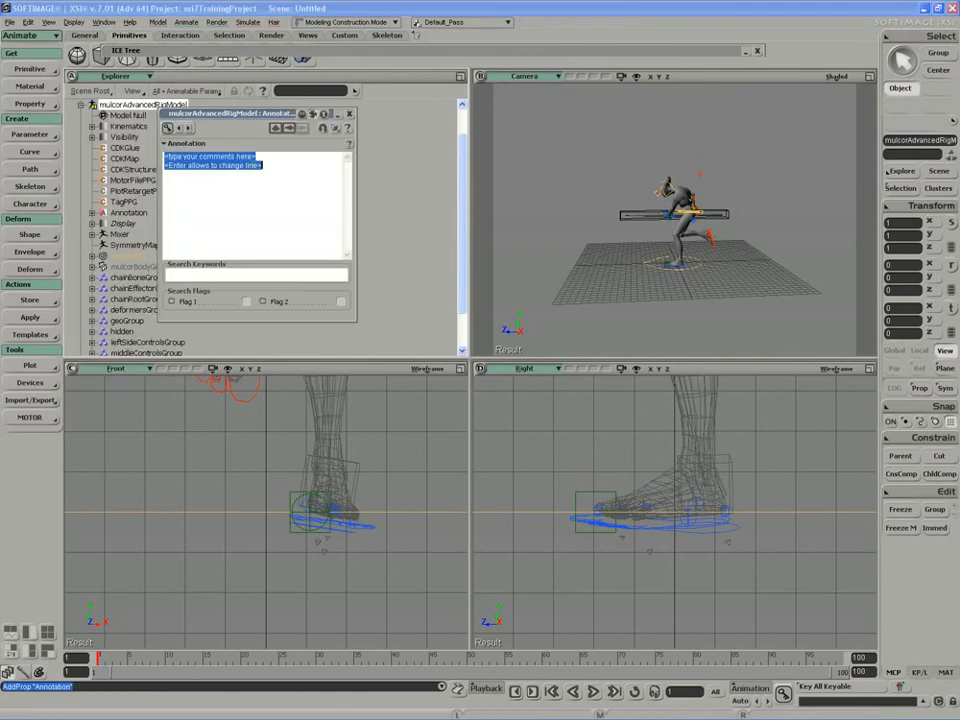
Write "distance for two strides = 46" in the rig model's annotation and move its window clear of the scene tree.
text(distance for two strides = 46)
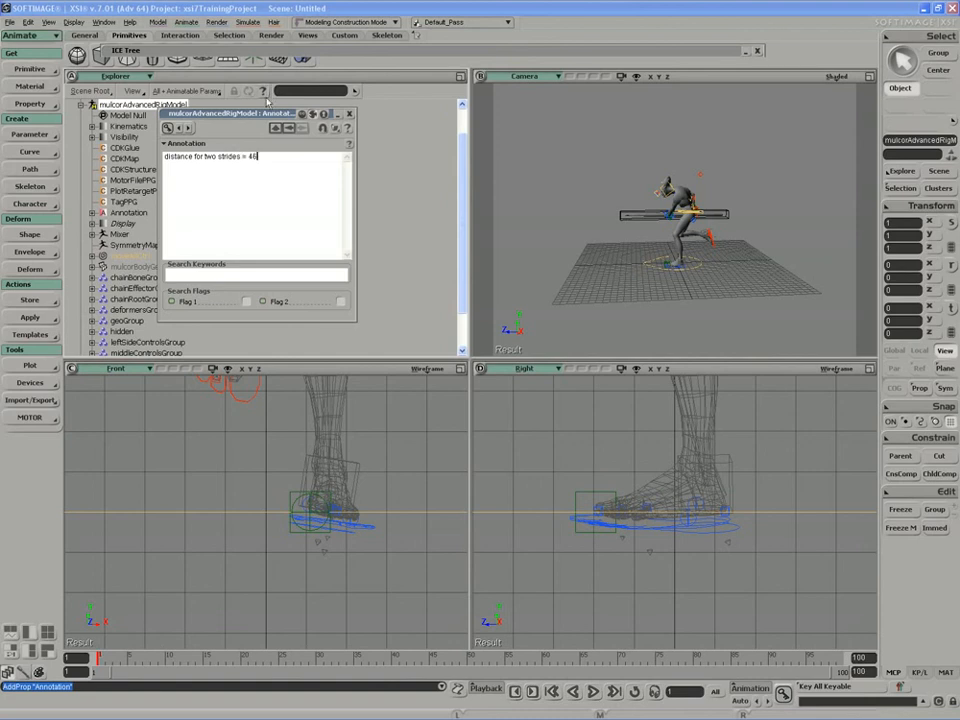
drag(156, 113, 266, 241)
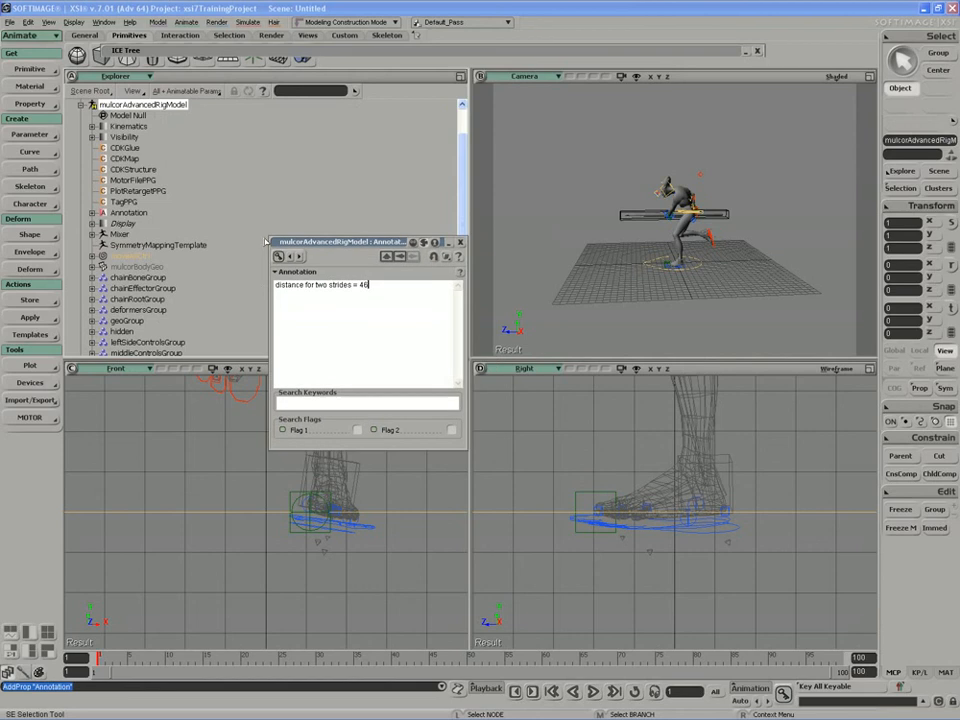
Inspect the moveAllCtrl curve's Z position value at the frame 20 key, and close the curve editor and property window.
click(642, 268)
key(0)
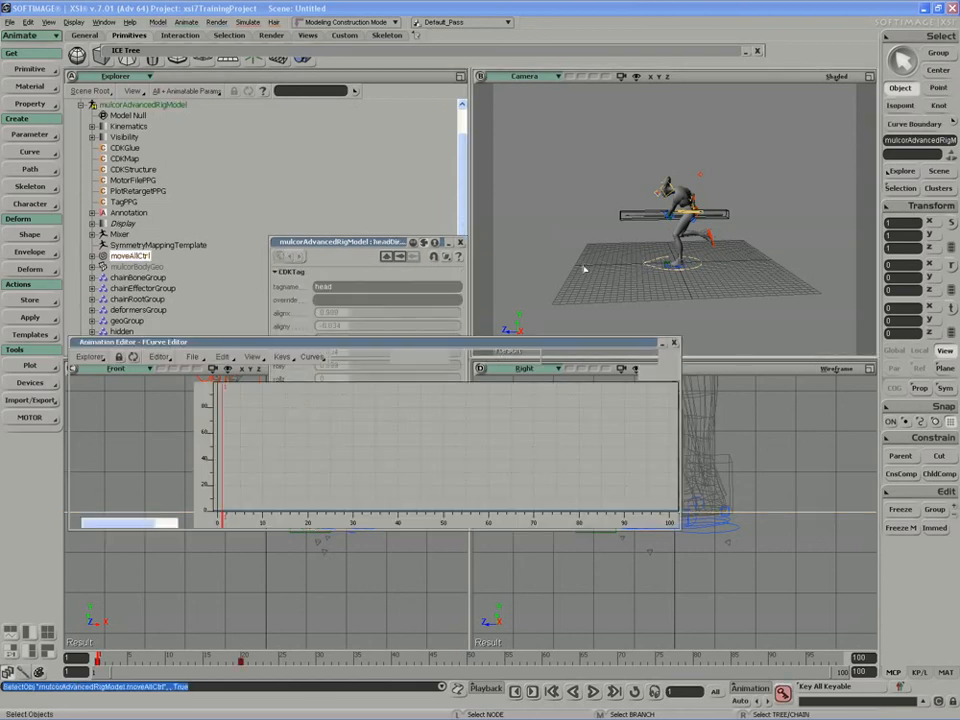
click(661, 497)
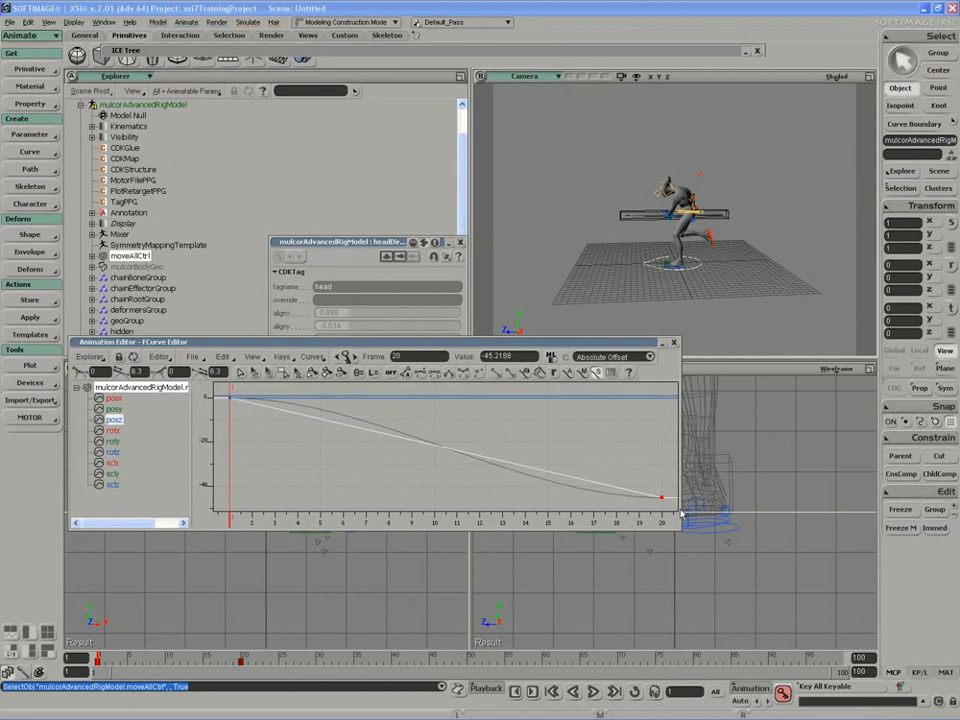
click(673, 343)
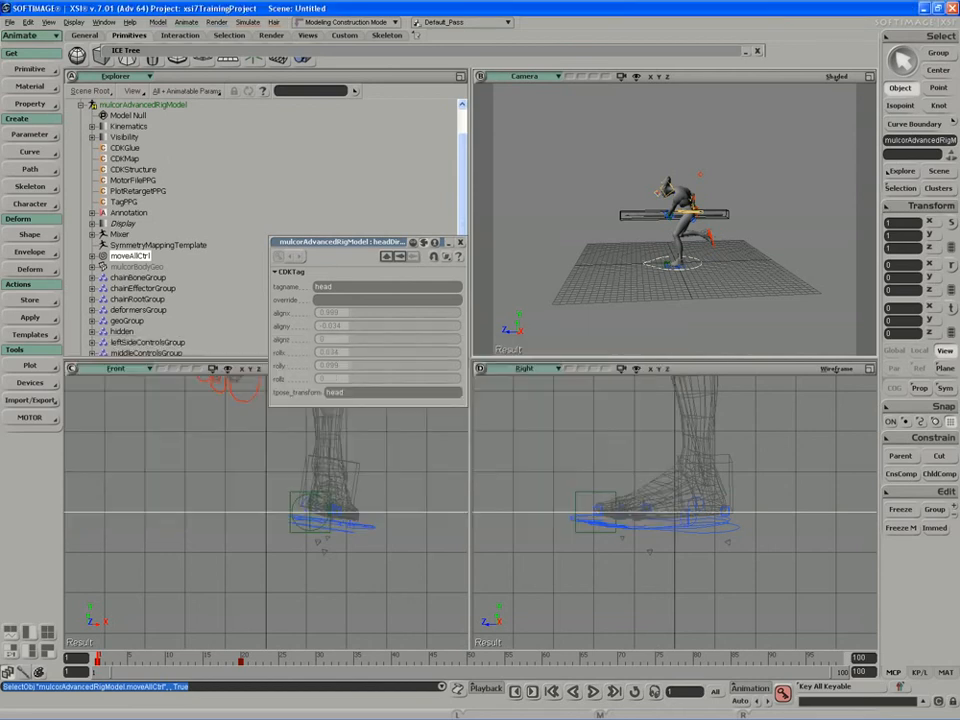
click(461, 243)
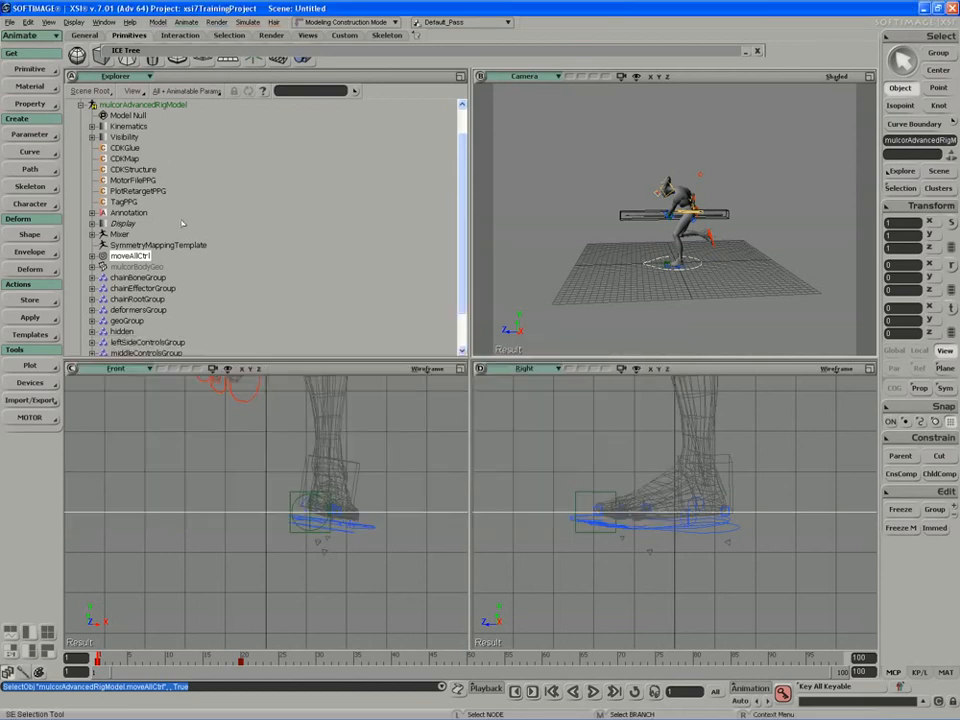
Correct the rig model's annotation to "distance for two strides = 45.2", close it and clear the selection.
click(103, 213)
click(374, 285)
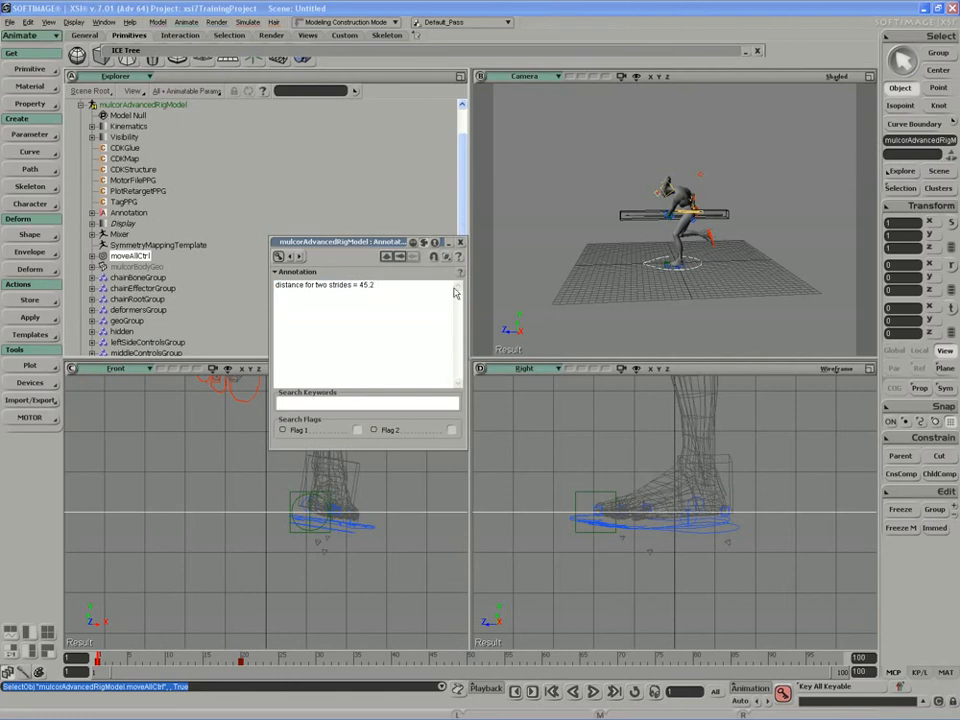
click(460, 242)
click(572, 212)
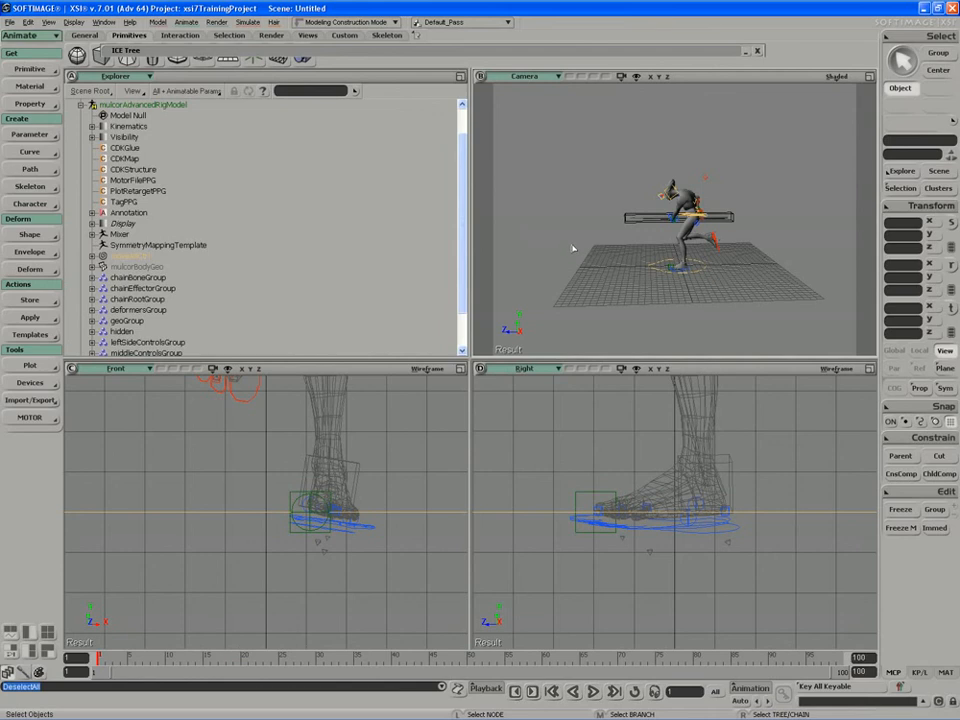
Add the spear object to the rig model's geoGroup and clear the selection.
scroll(573, 249, up, 5)
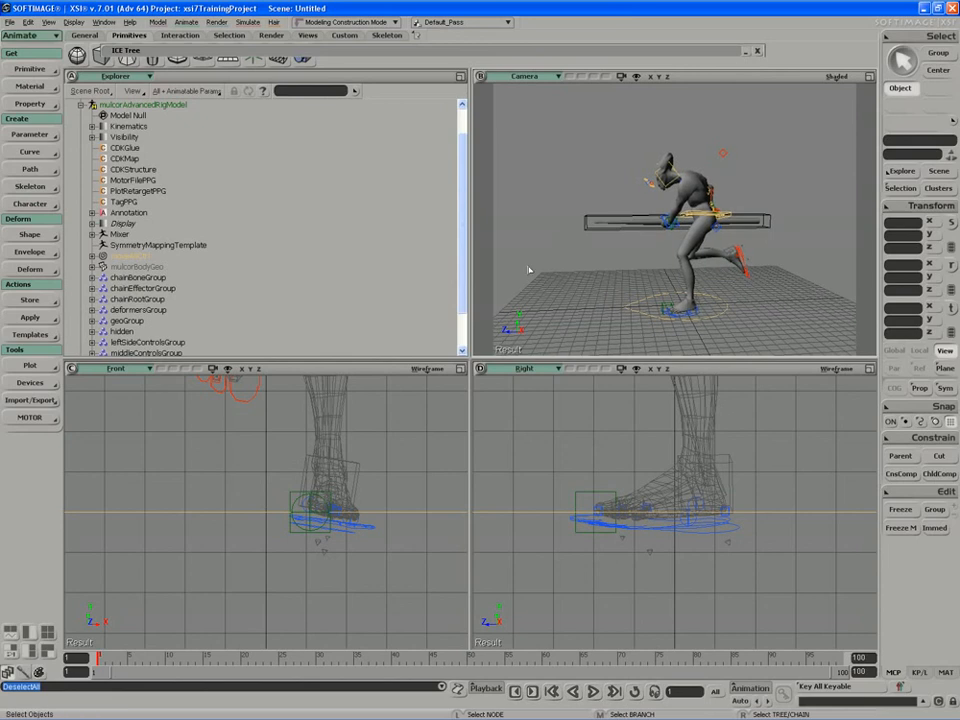
click(628, 228)
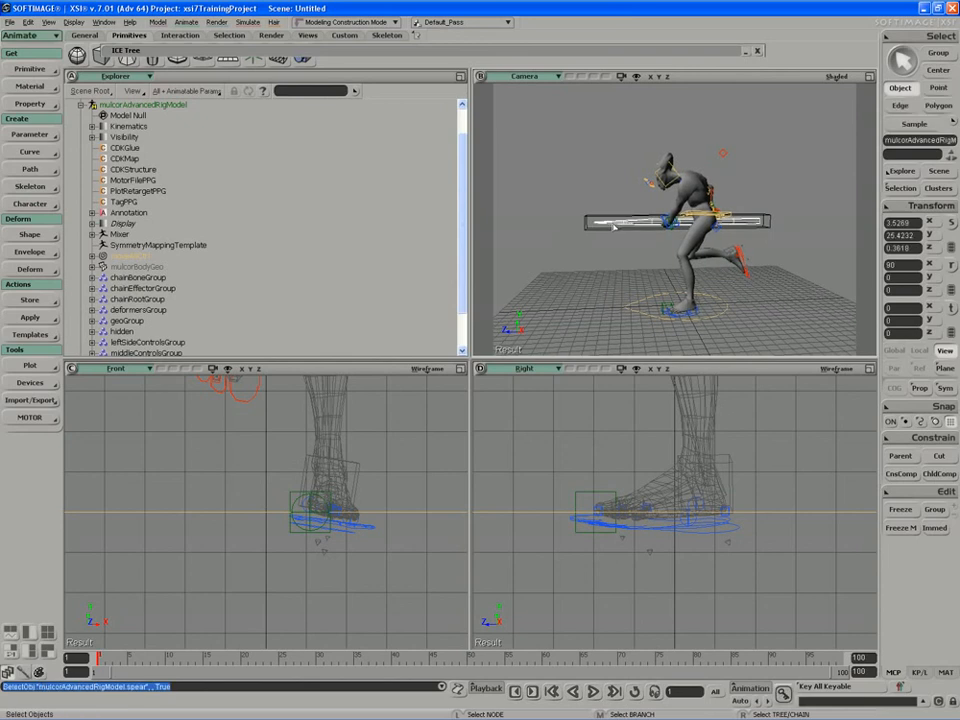
scroll(356, 251, down, 3)
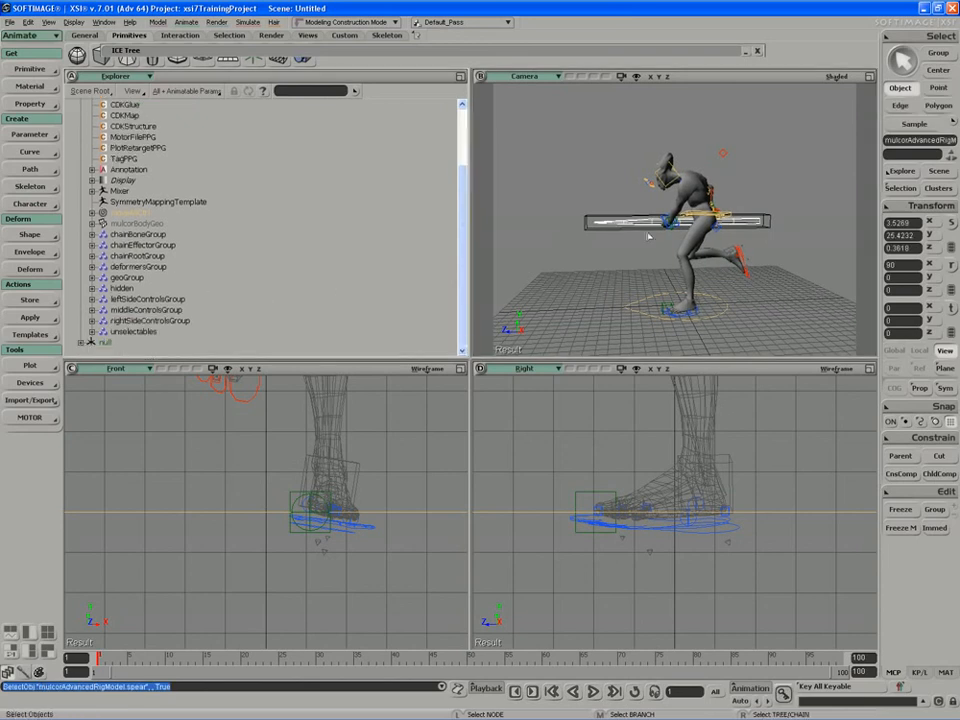
right_click(130, 268)
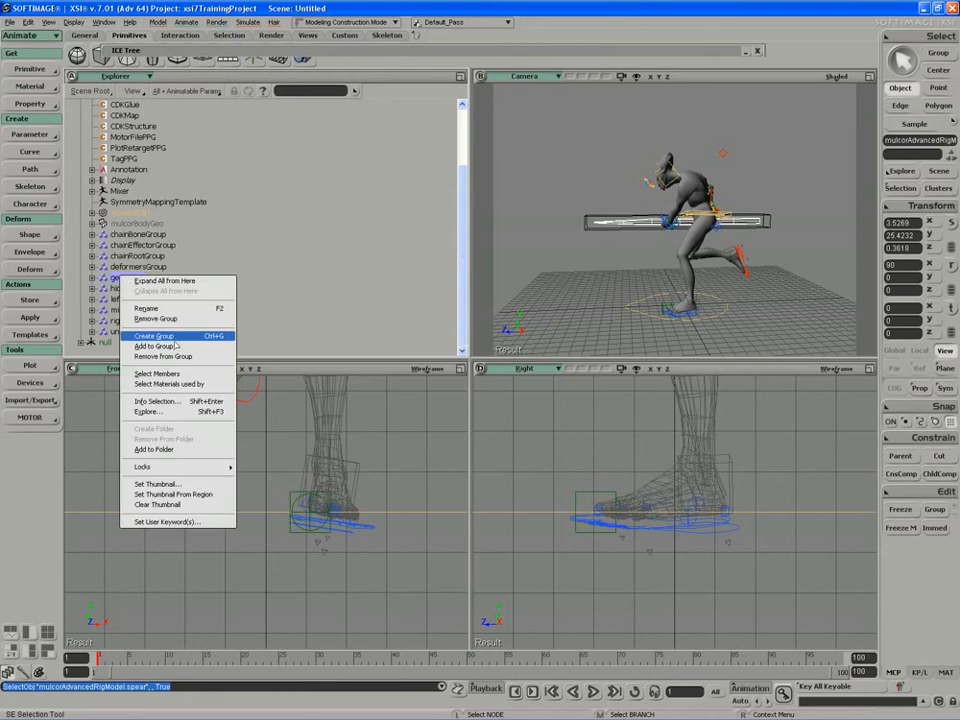
click(130, 263)
click(488, 273)
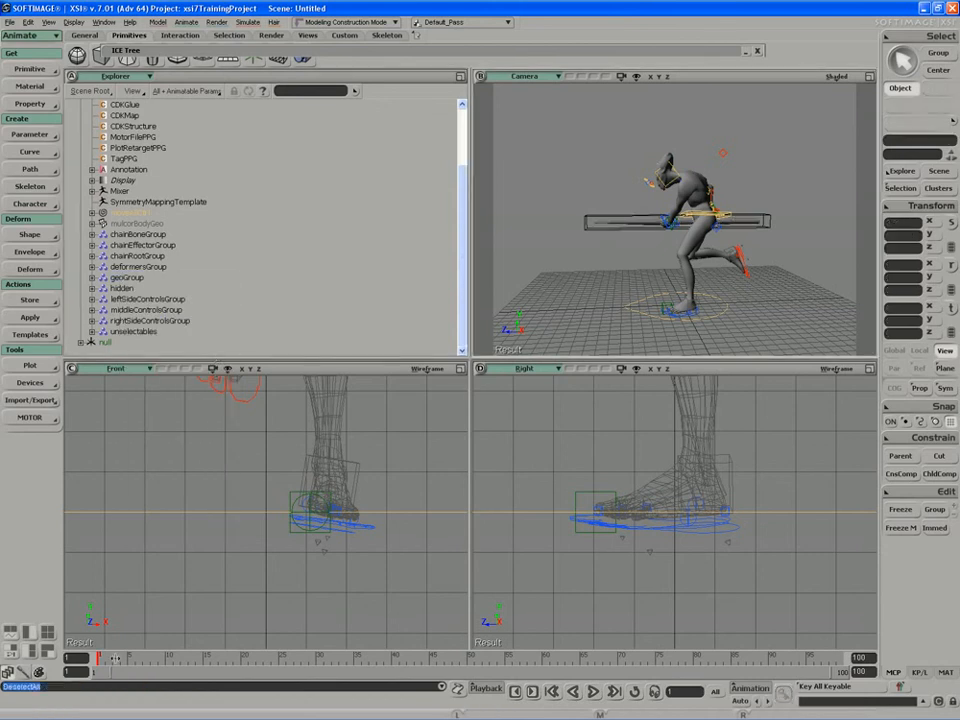
Select all the rig controls at frame 1 and store their animated parameters' fcurves as an action named mulcorWithSpear20frm452.
mouse_move(112, 657)
mouse_down()
mouse_move(128, 658)
mouse_move(98, 656)
mouse_up()
drag(770, 130, 603, 292)
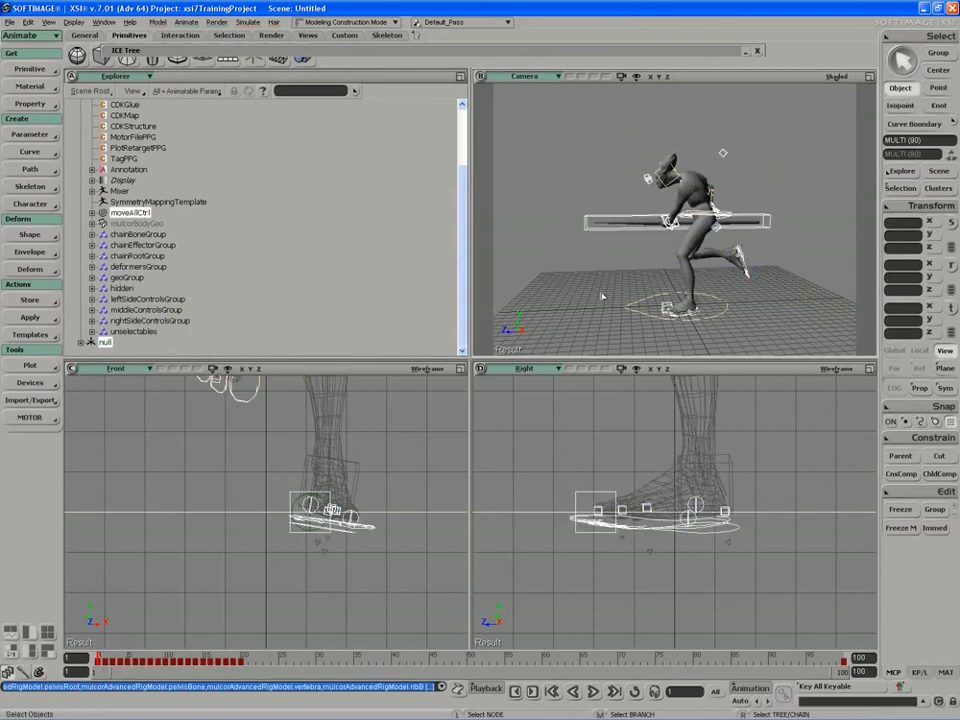
key(s)
right_drag(602, 294, 568, 259)
mouse_move(100, 656)
mouse_down()
mouse_move(205, 651)
mouse_move(95, 638)
mouse_up()
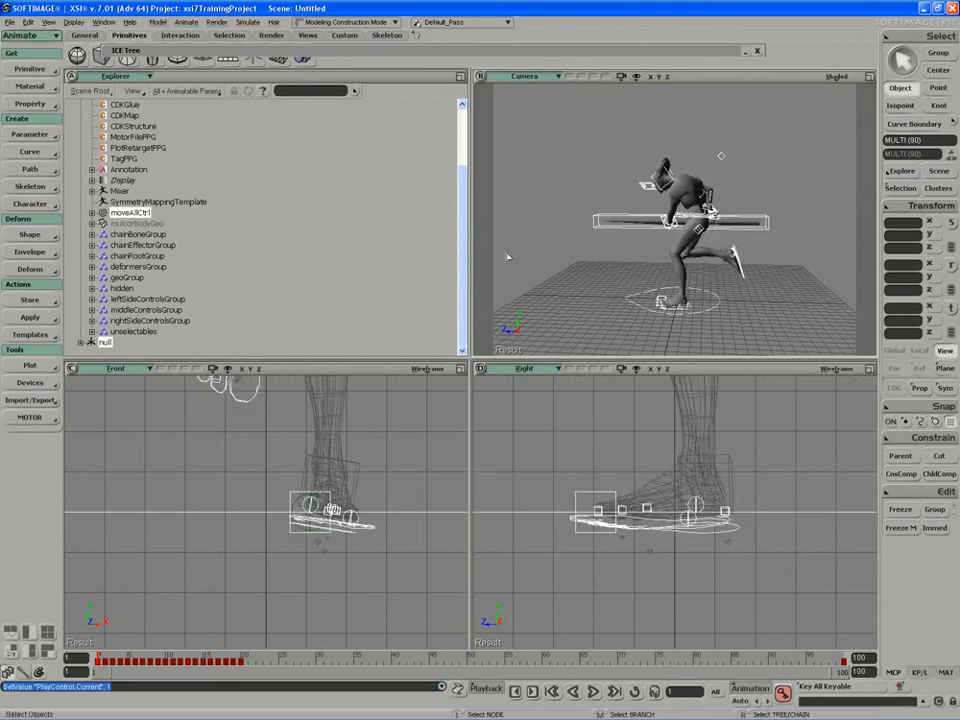
key(s)
middle_drag(570, 281, 583, 274)
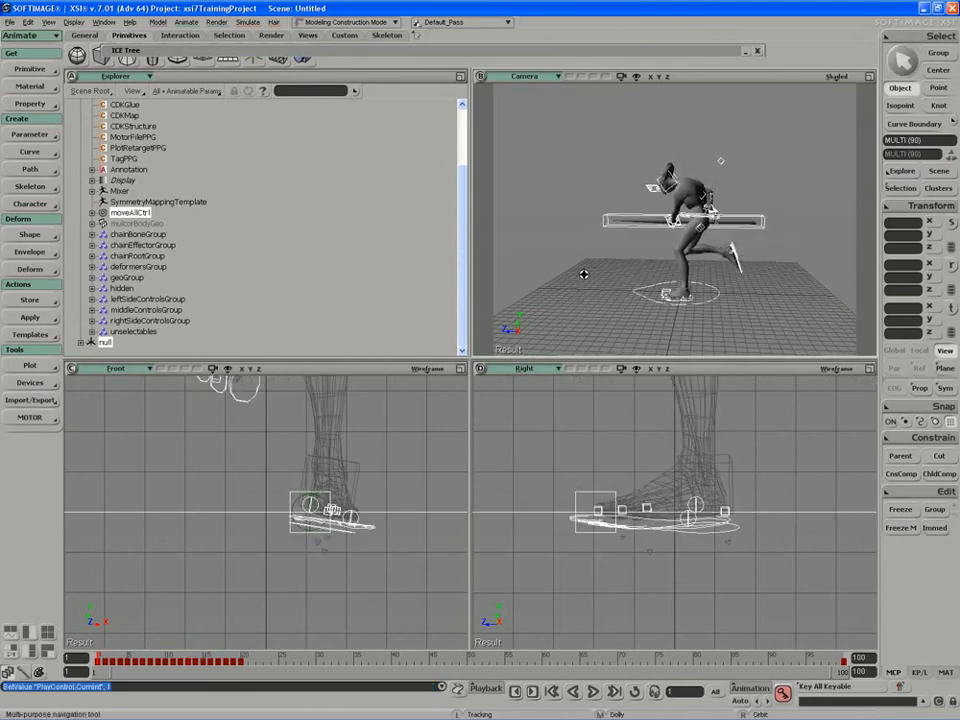
click(30, 301)
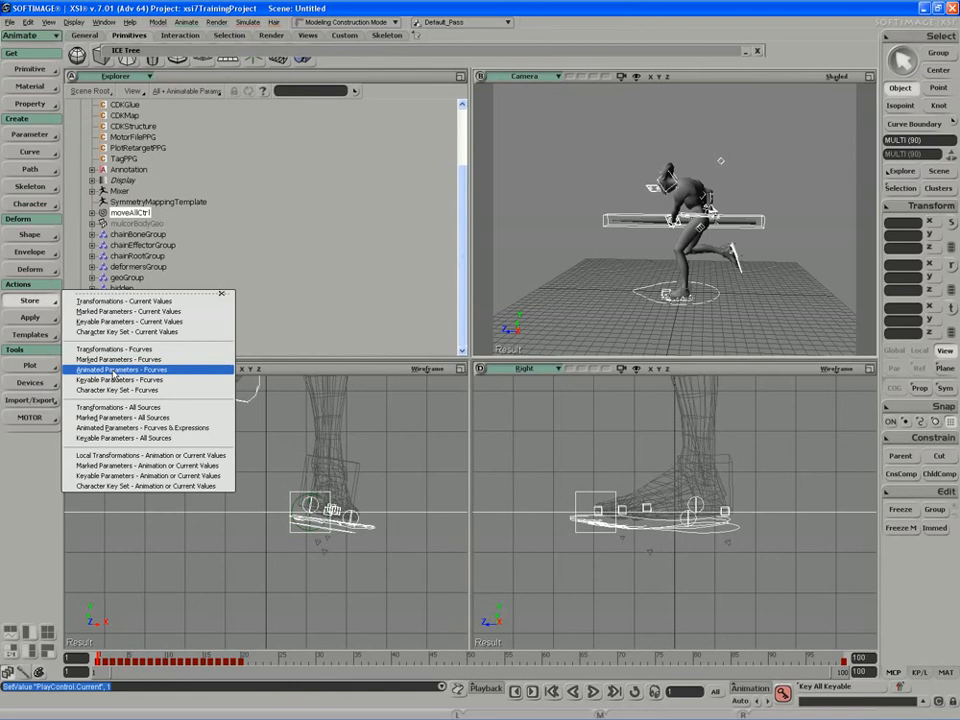
click(113, 370)
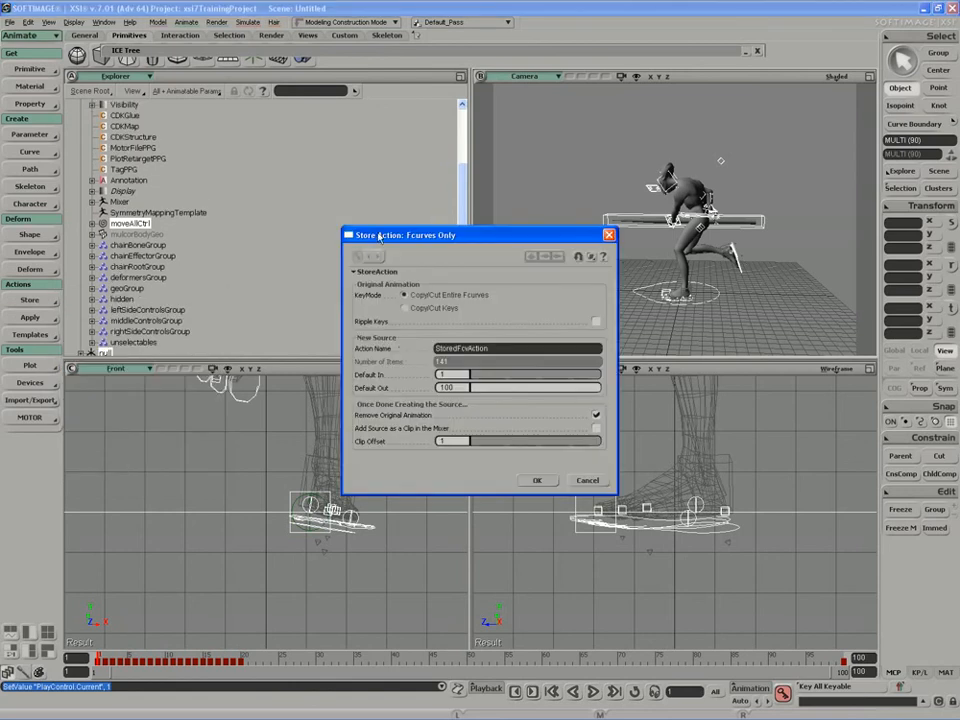
drag(378, 237, 341, 184)
double_click(428, 295)
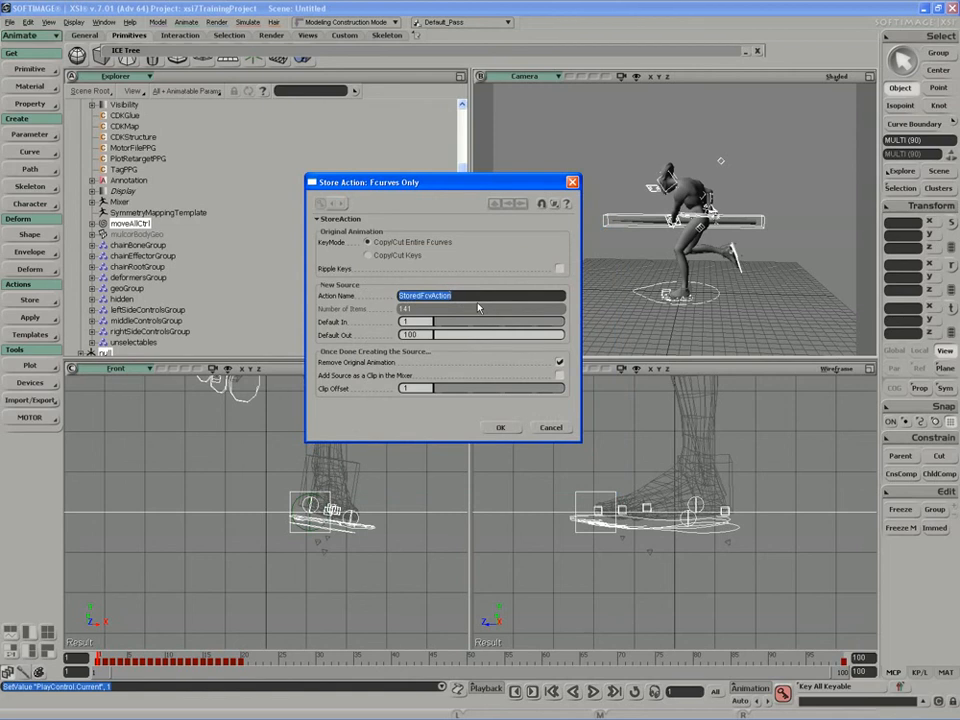
text(mulcor)
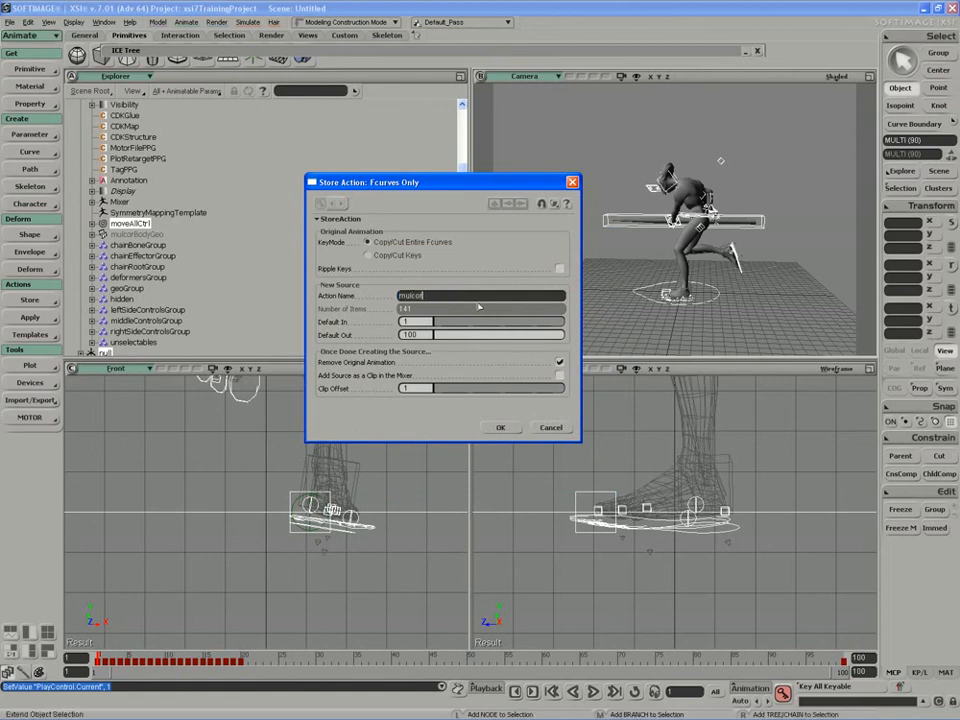
text(WithSpear20frm452)
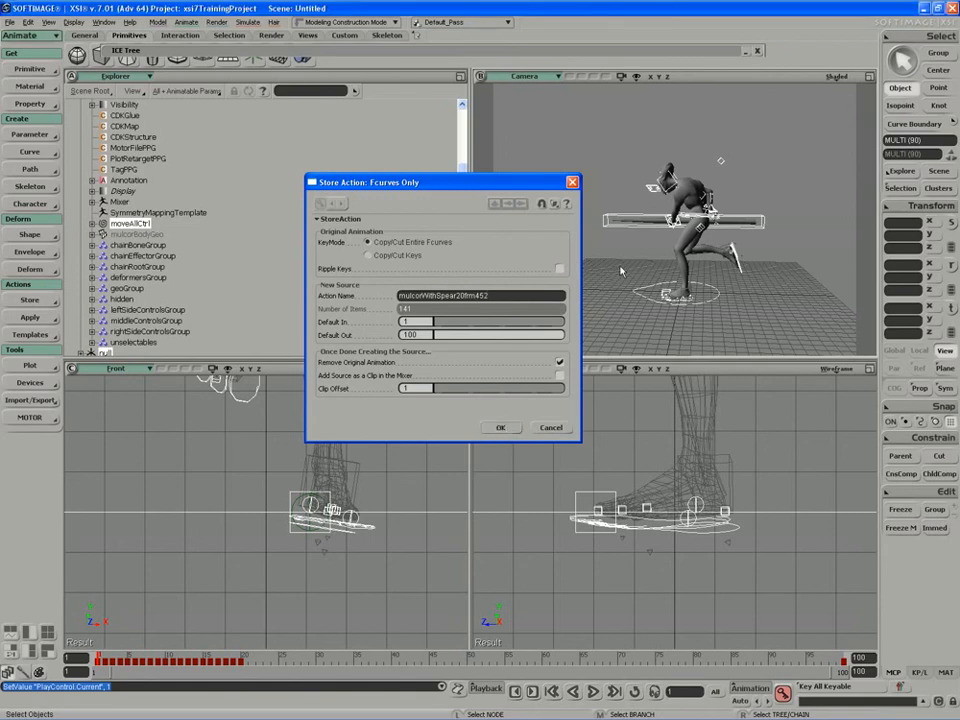
click(502, 428)
Scrub the timeline to check for remaining animation, and expand the model's Mixer animation sources to find the stored action.
drag(105, 656, 243, 625)
drag(175, 620, 11, 596)
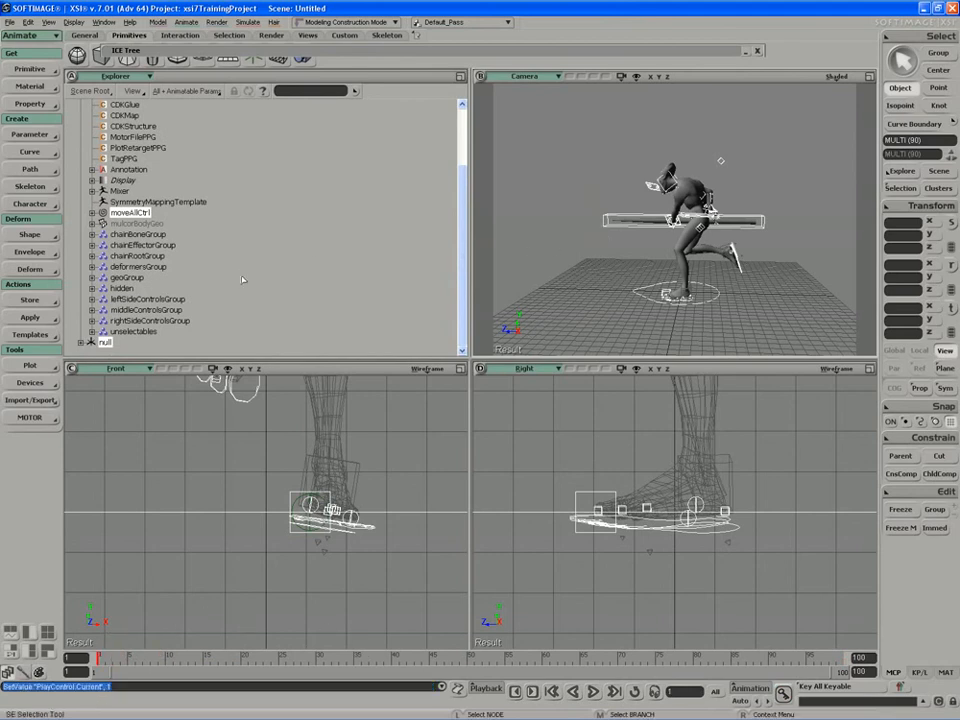
scroll(241, 265, down, 2)
scroll(239, 237, up, 4)
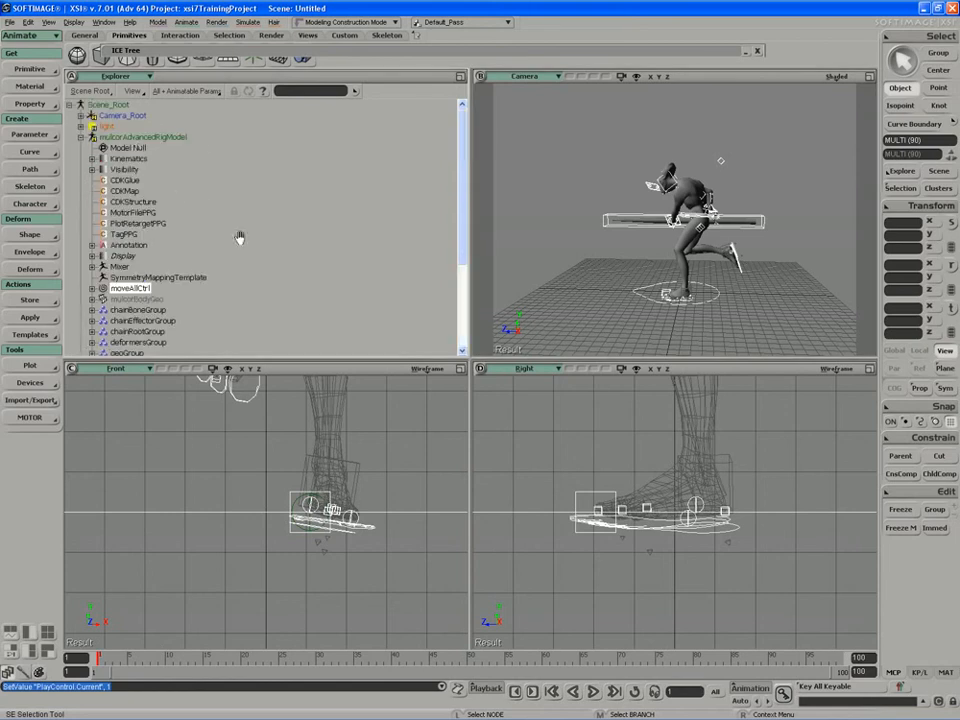
click(92, 266)
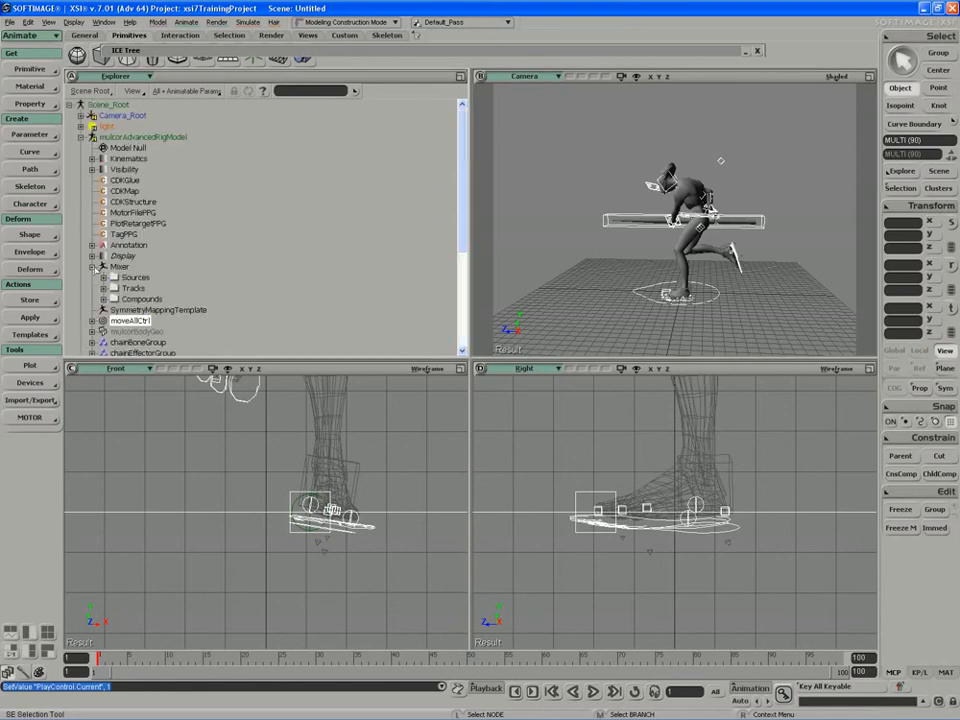
click(103, 277)
click(115, 288)
scroll(190, 252, down, 3)
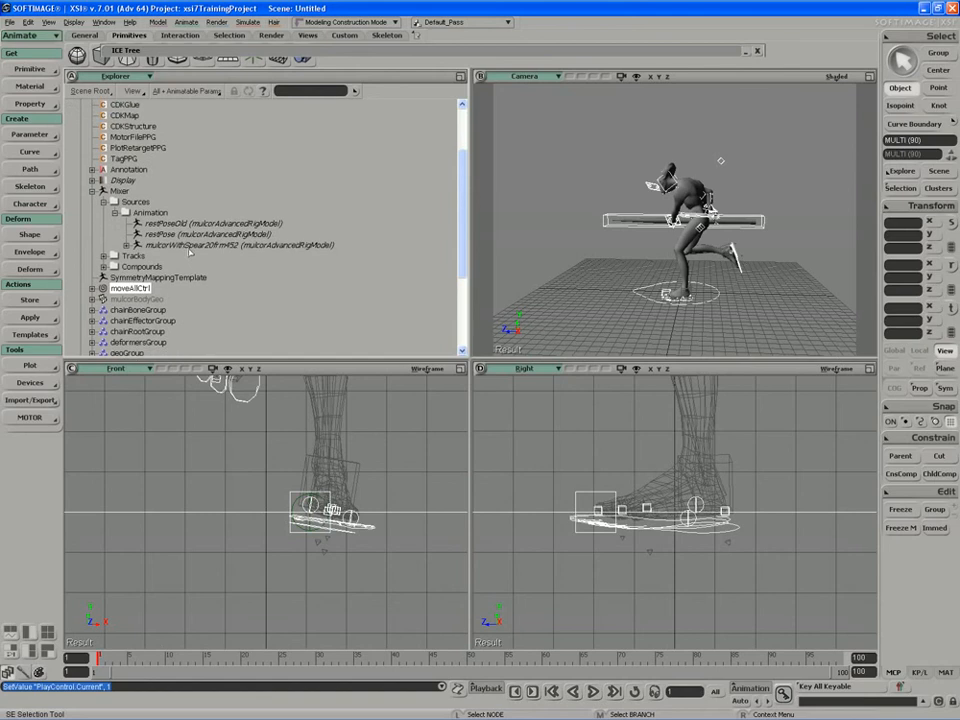
Save the mulcorWithSpear20frm452 action as a preset named mulcorWithSpear20and452offset in the project's Actions folder.
click(200, 245)
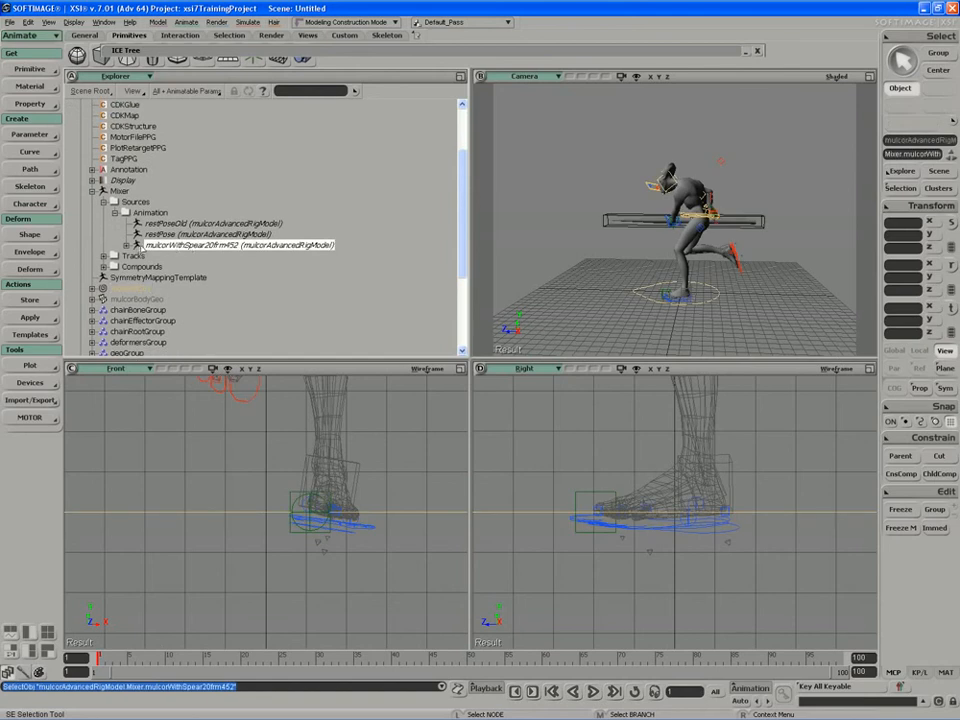
double_click(140, 245)
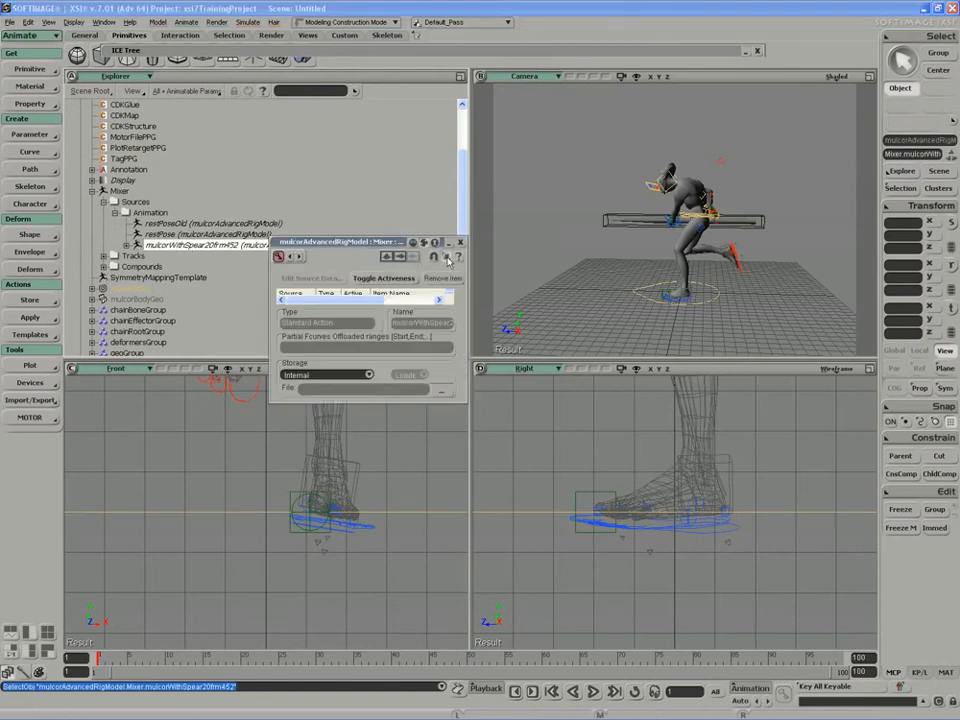
click(448, 258)
click(462, 281)
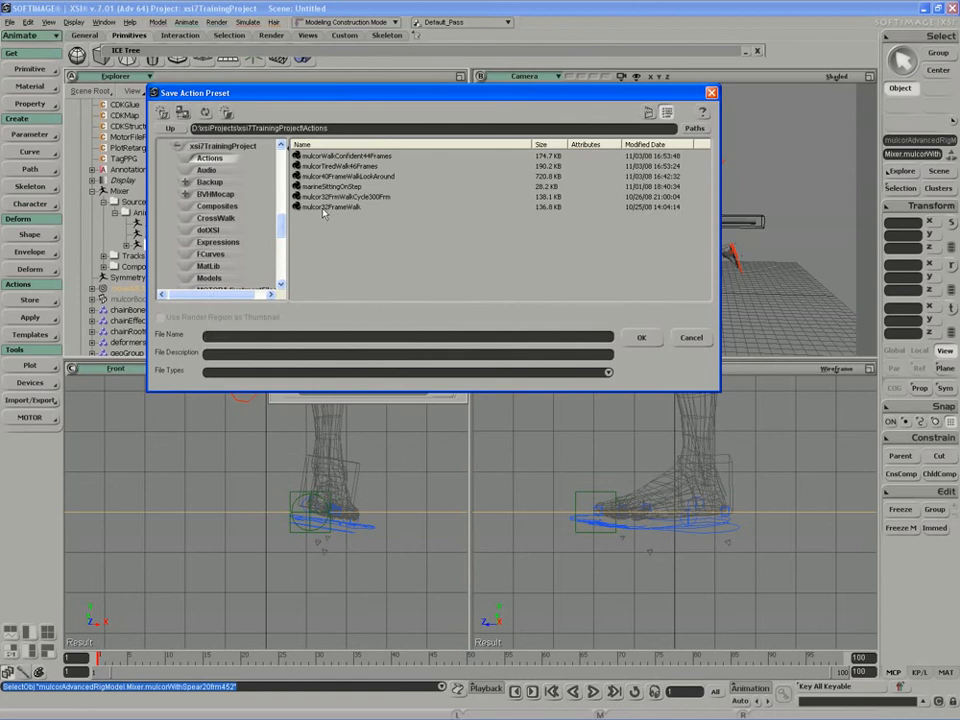
text(mulcorWithSpear20and452offset)
click(641, 337)
click(460, 242)
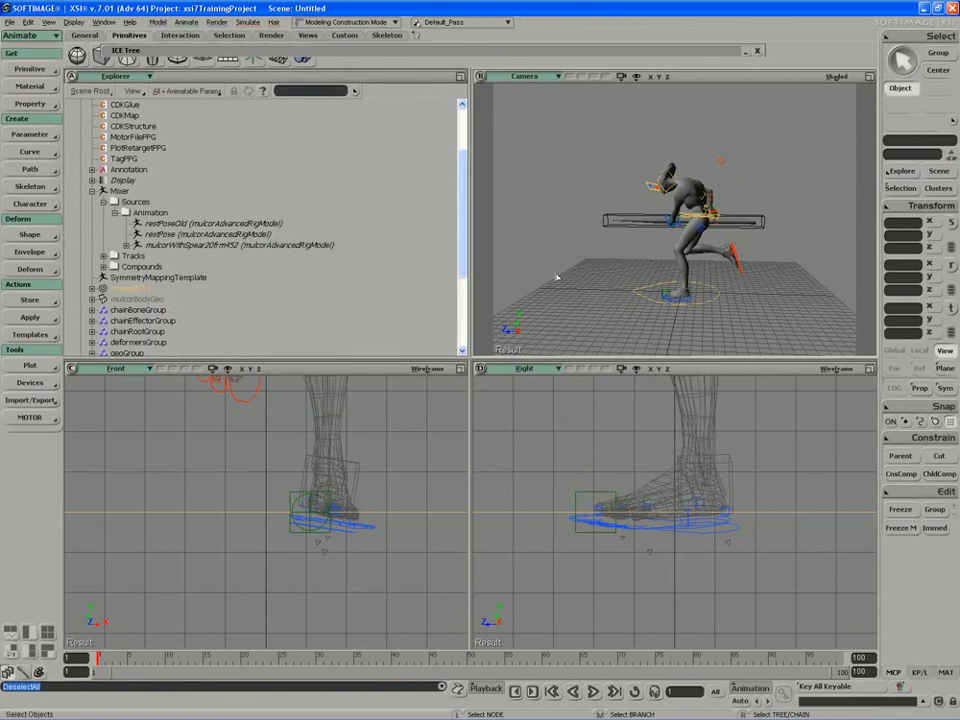
Examine the character and its spear from several angles in the Camera view.
drag(557, 274, 551, 280)
drag(431, 250, 430, 261)
scroll(430, 258, up, 3)
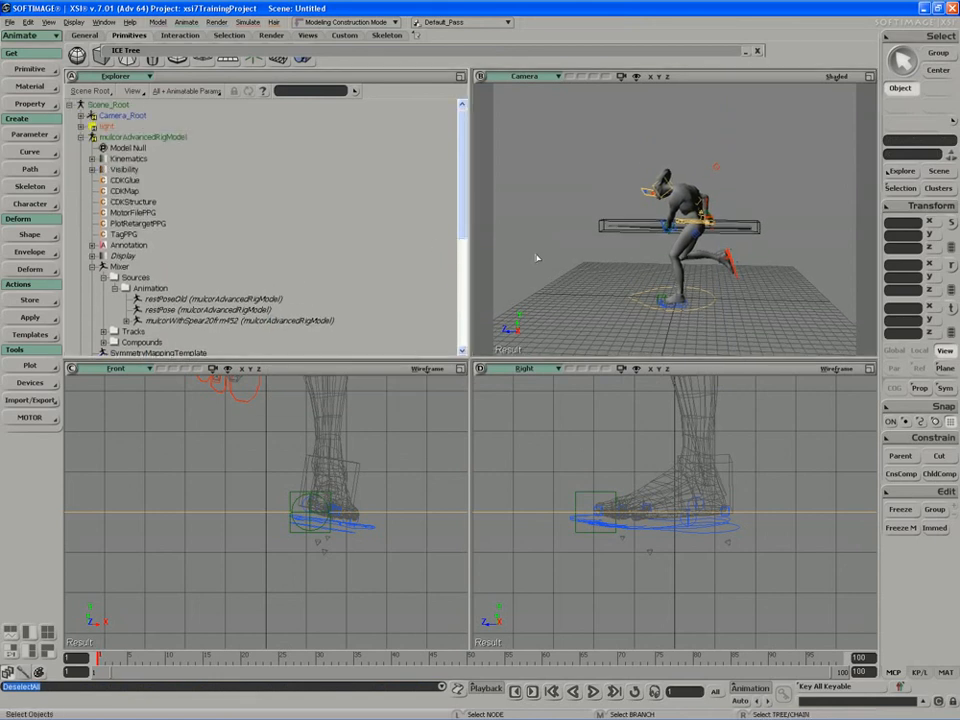
key(s)
right_drag(579, 268, 690, 272)
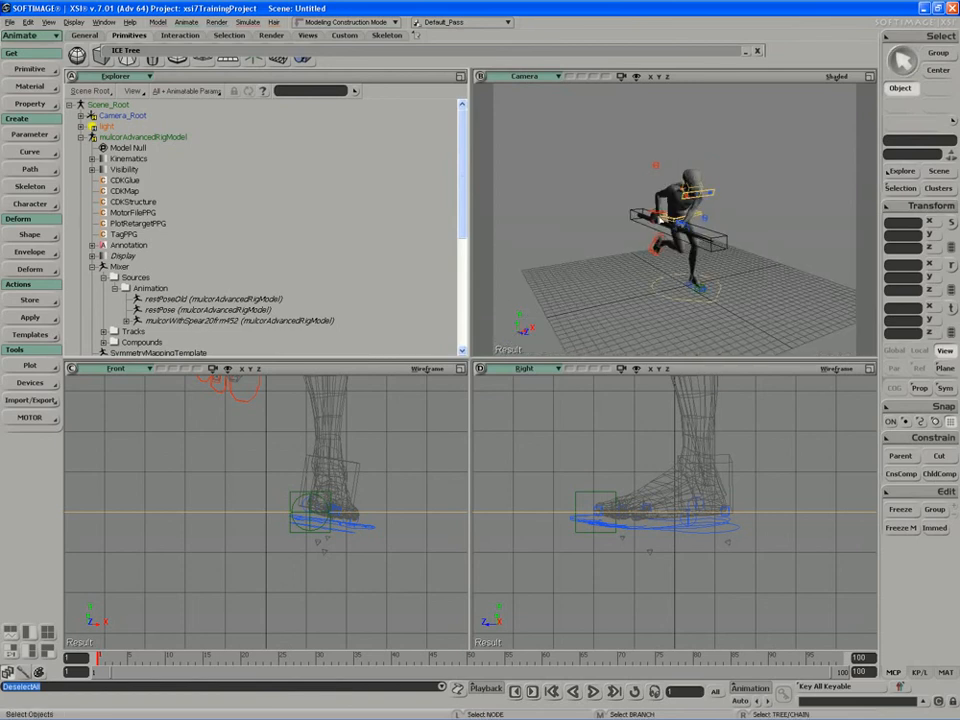
key(s)
right_drag(675, 228, 596, 229)
middle_drag(596, 229, 572, 253)
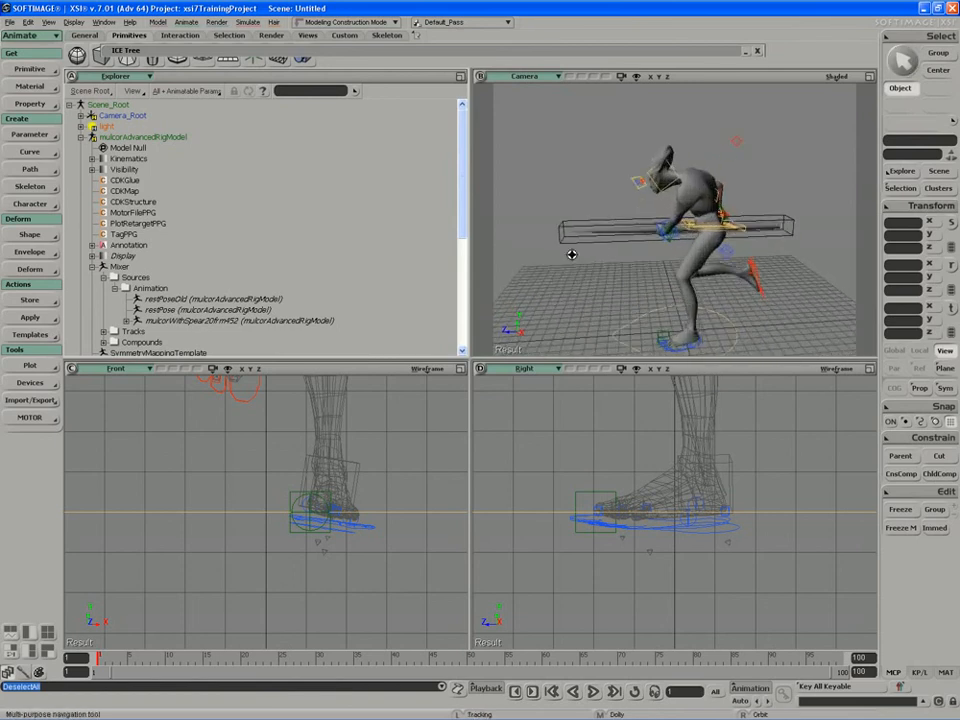
drag(572, 253, 562, 238)
right_drag(561, 238, 626, 230)
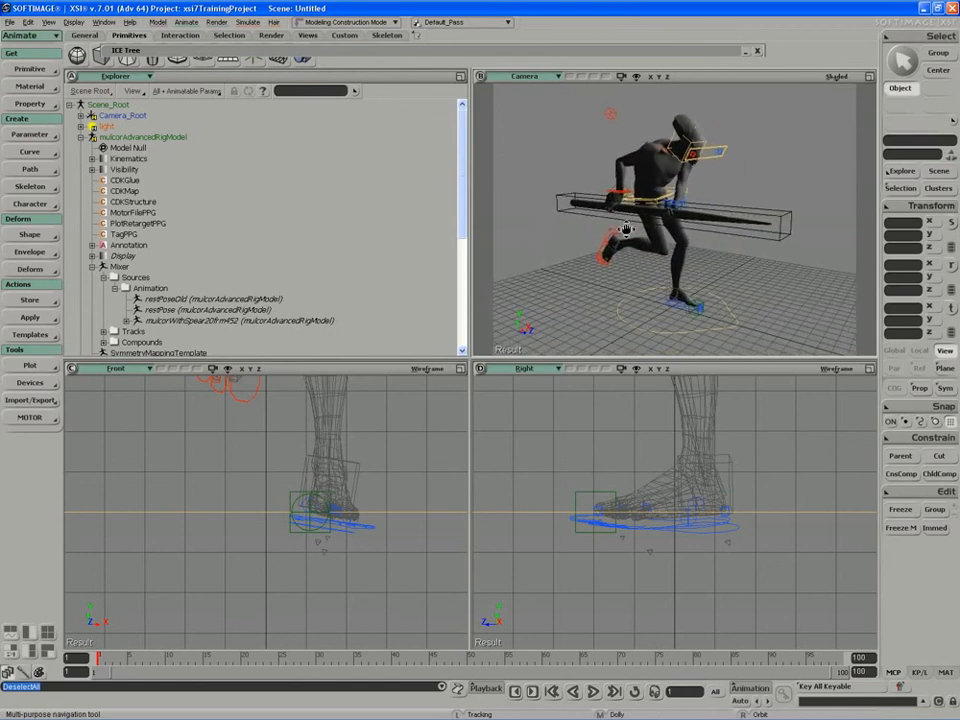
key(space)
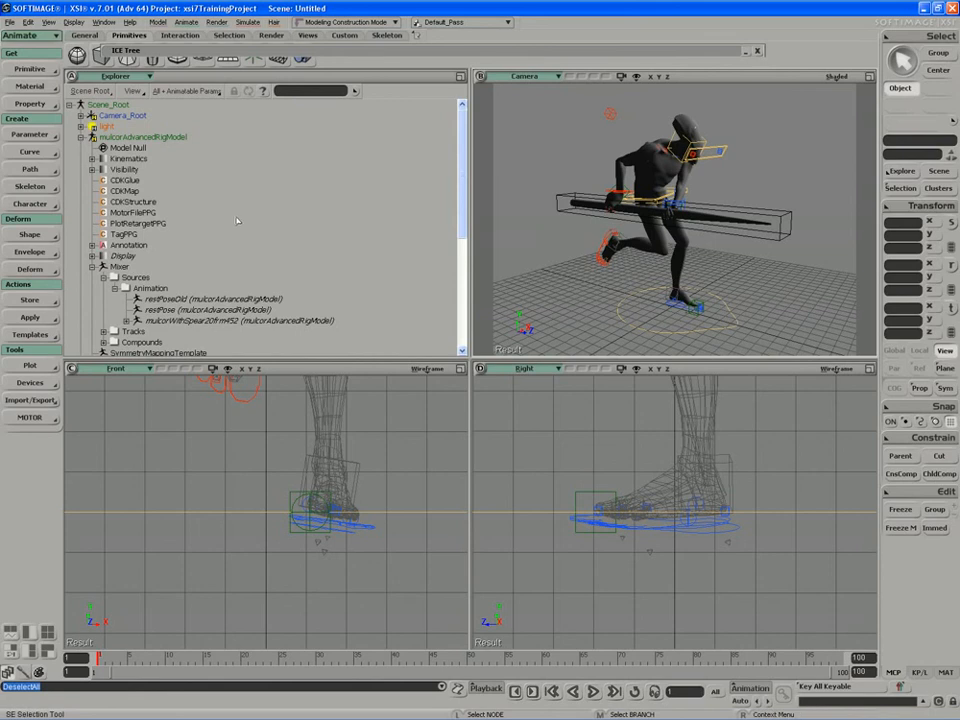
Export mulcorAdvancedRigModel with its whole branch as mulcorAdvancedRigModelSpear in the Models folder, and clear the selection.
middle_click(129, 138)
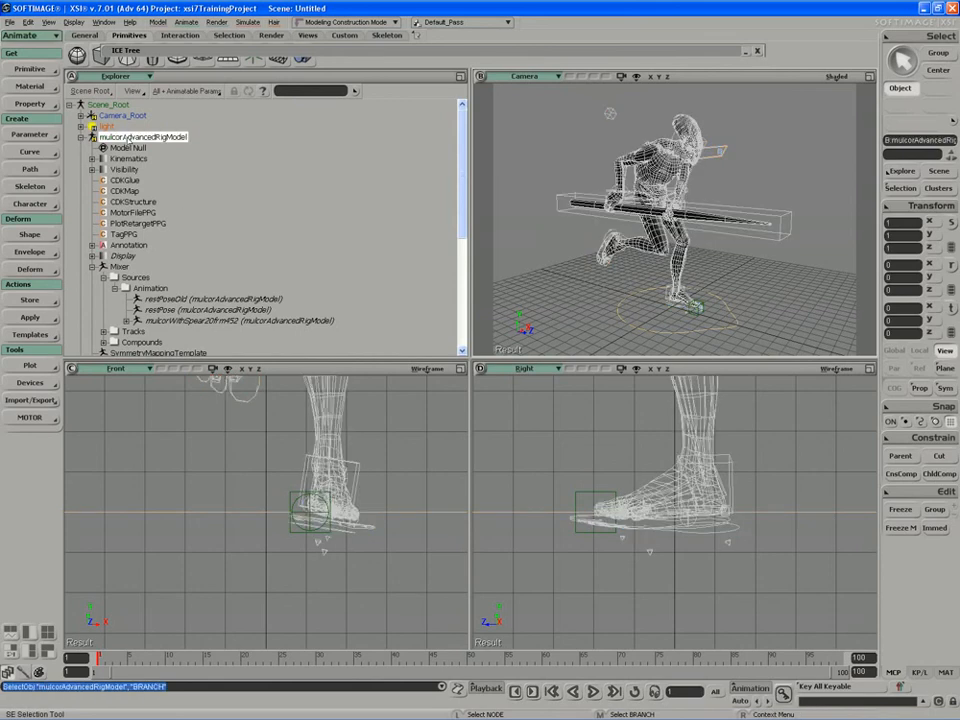
right_click(129, 138)
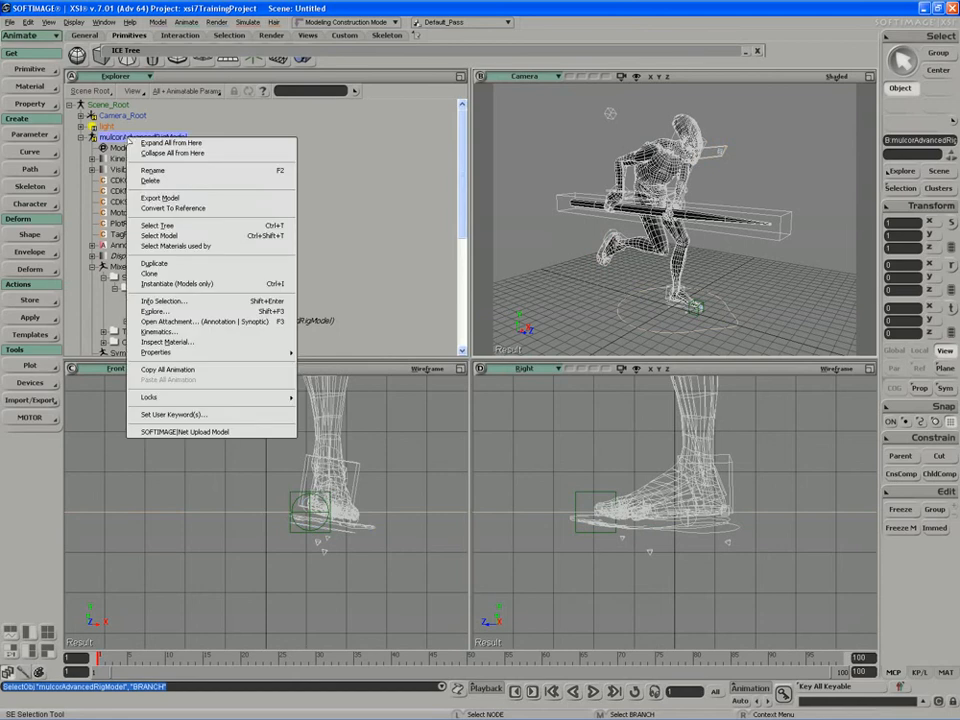
click(160, 199)
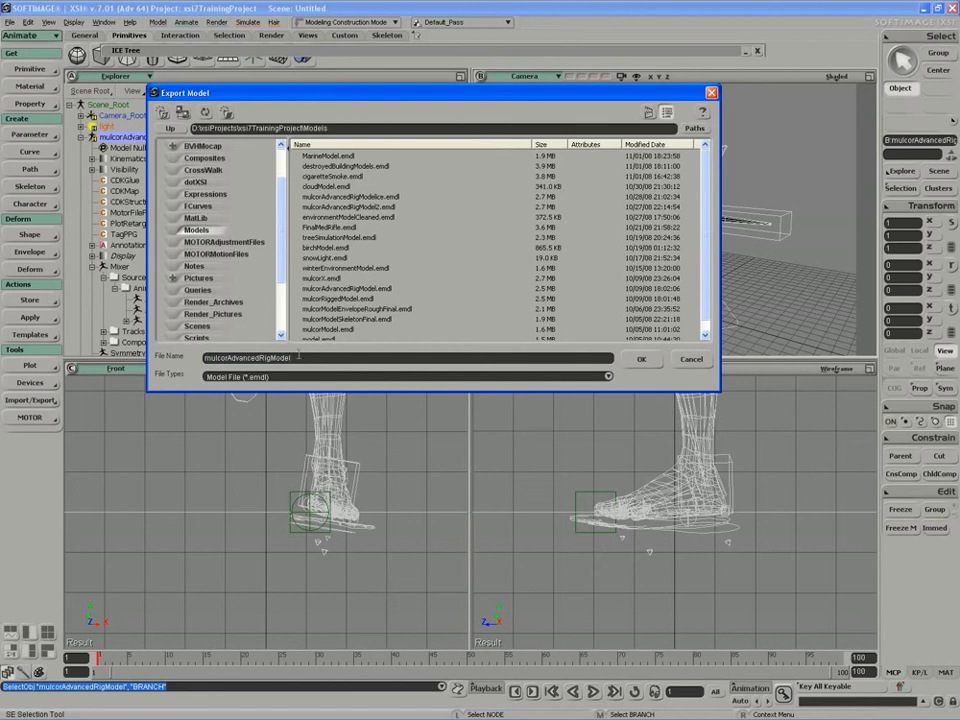
text(Spear)
click(637, 362)
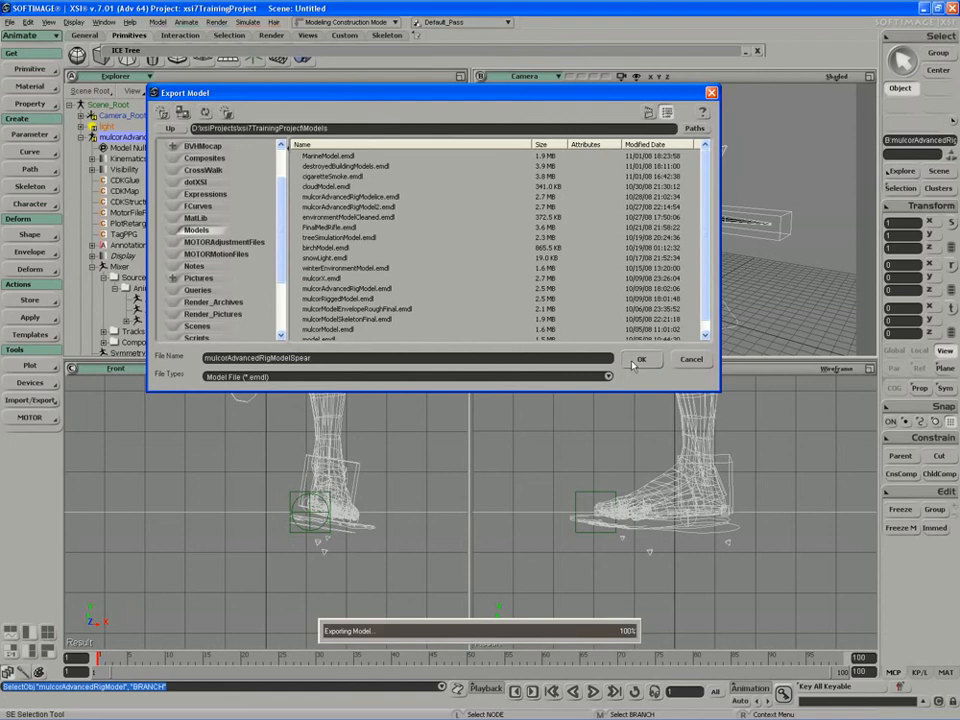
click(537, 302)
key(s)
right_drag(534, 311, 443, 306)
right_drag(585, 293, 549, 266)
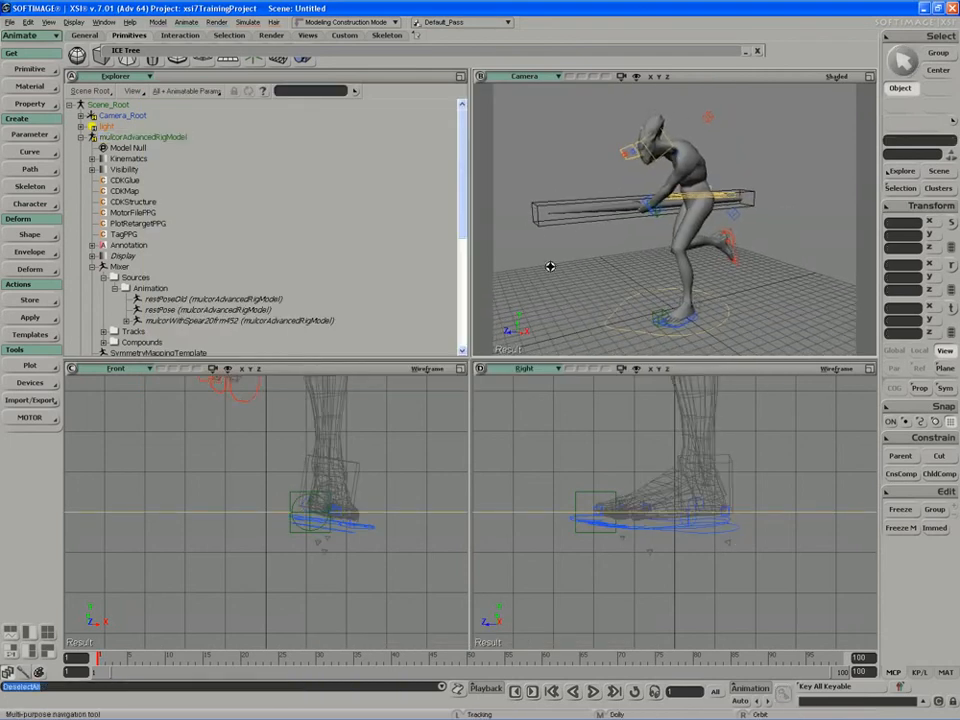